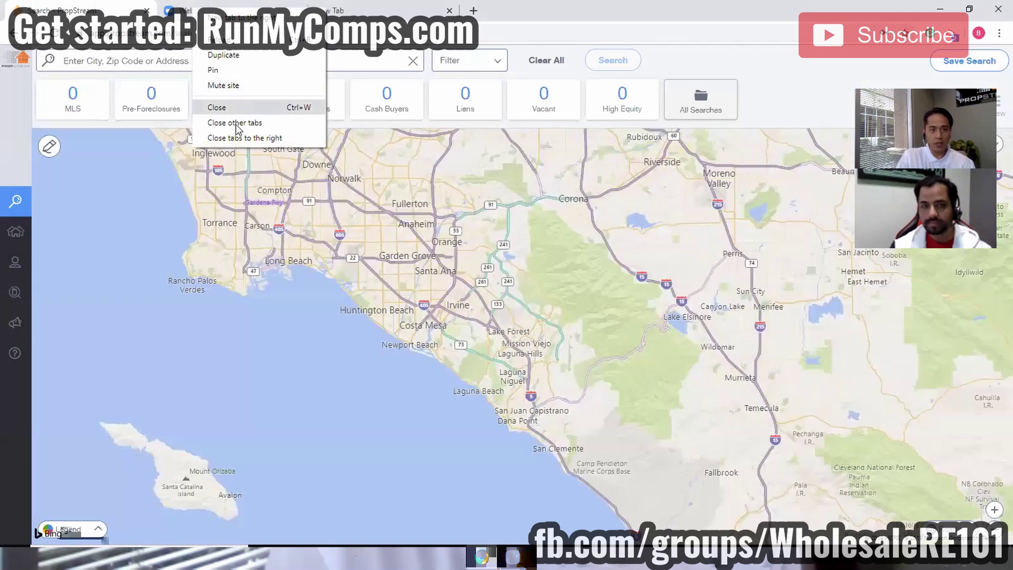
# Close the extra browser tab and zoom the map out to frame the continental United States.
pyautogui.click(238, 106)
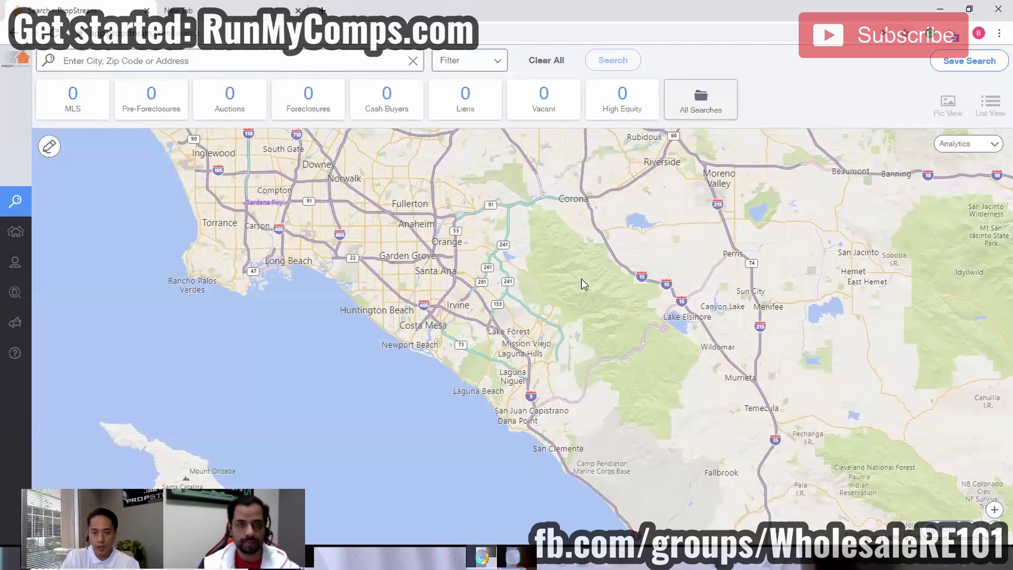
pyautogui.scroll(-2, 582, 279)
pyautogui.scroll(-1, 813, 233)
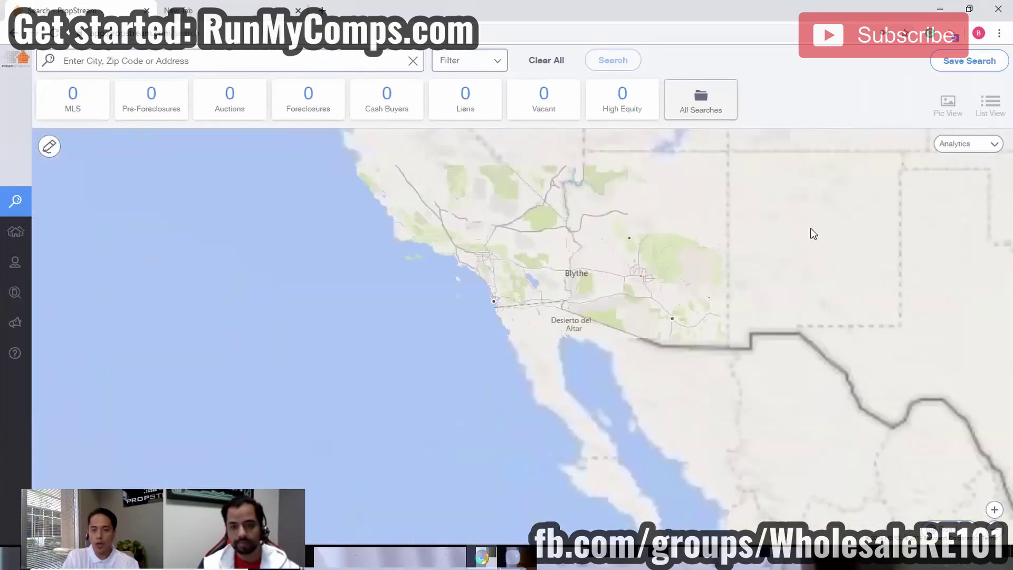
pyautogui.scroll(-1, 813, 234)
pyautogui.scroll(-1, 680, 311)
pyautogui.moveTo(629, 311); pyautogui.dragTo(600, 342)
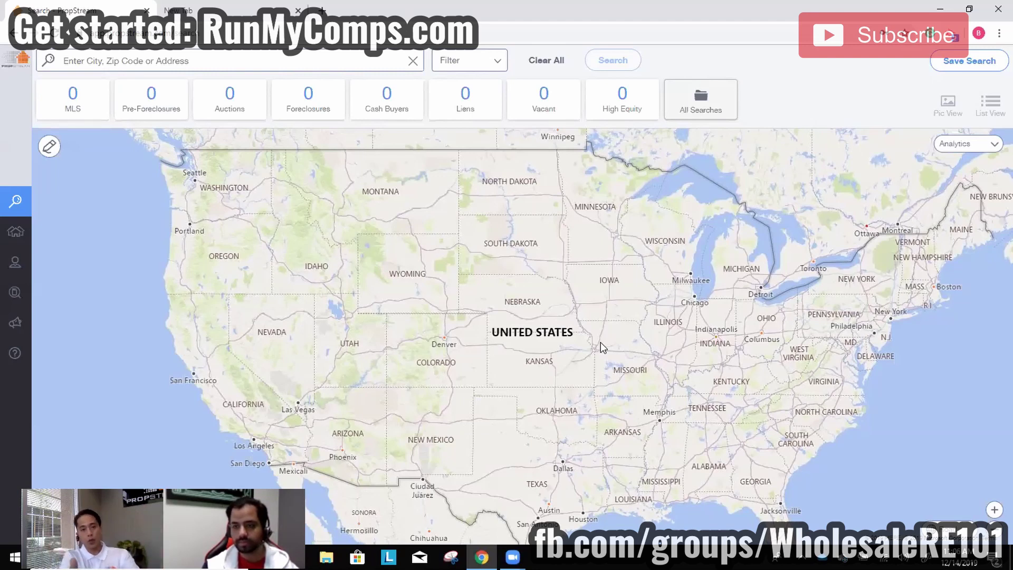
# Search for the location 'houston, tx', choosing the Houston, TX suggestion.
pyautogui.click(196, 59)
pyautogui.write('ho')
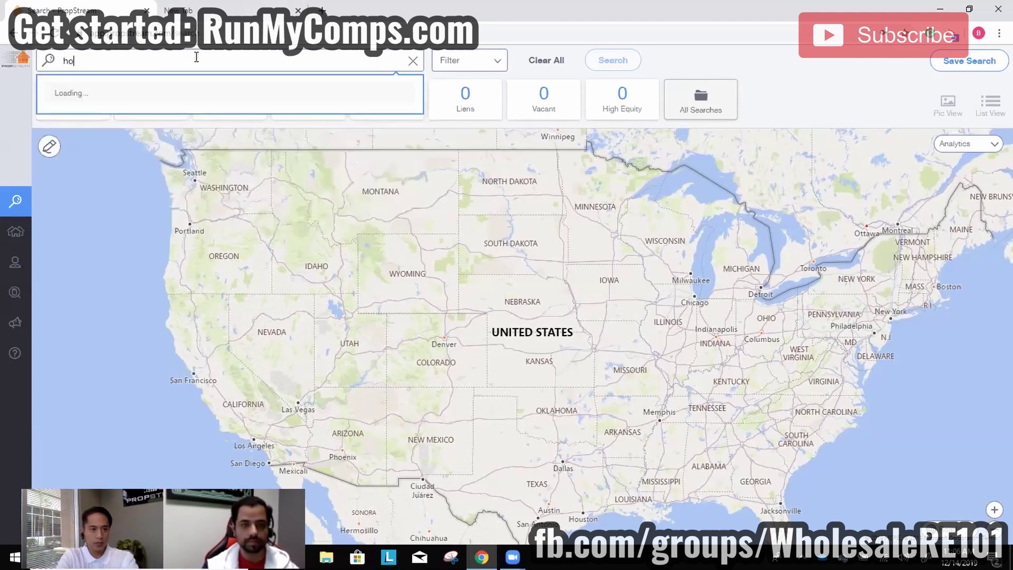
pyautogui.write('uston, tx')
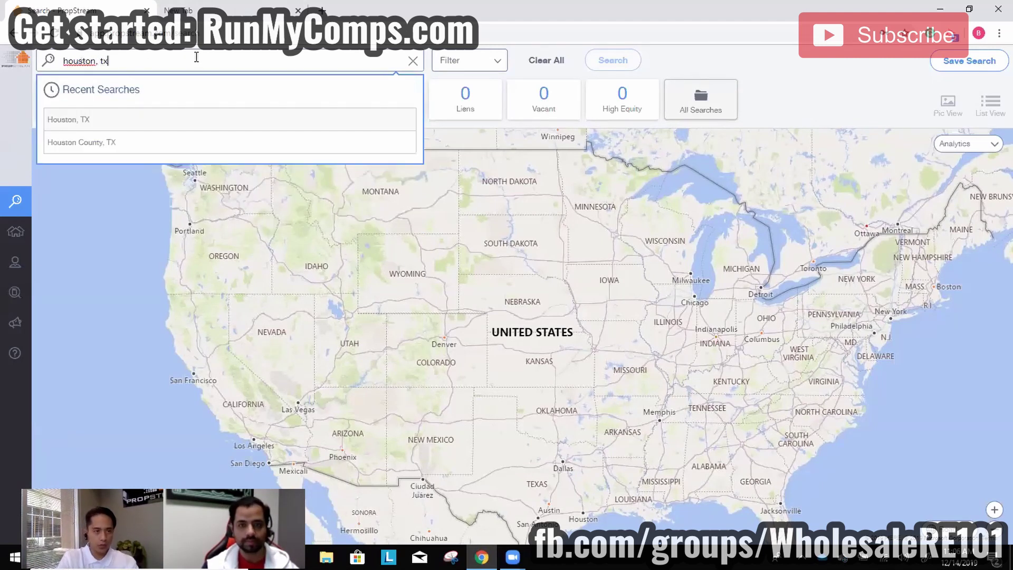
pyautogui.click(123, 123)
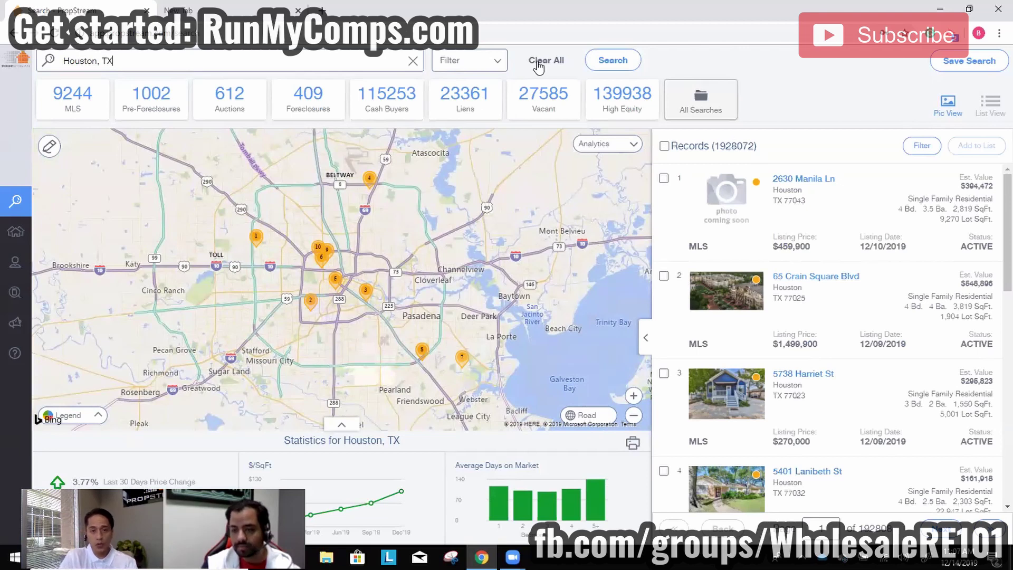
pyautogui.click(469, 60)
# Set the Quick List Choices filter to Vacant.
pyautogui.click(319, 150)
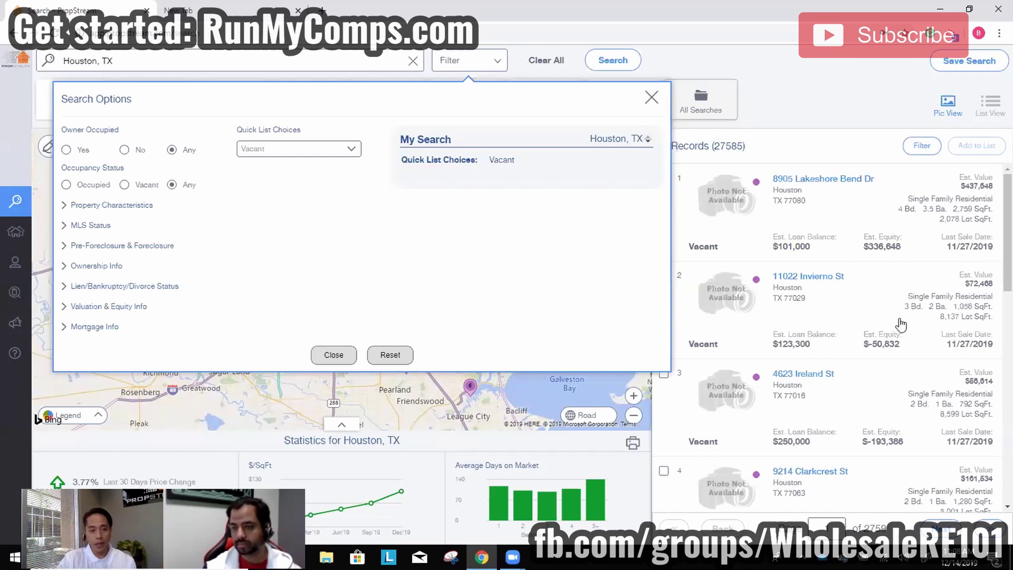
# Enter 6 as the Years of Ownership minimum under Ownership Info and close Search Options.
pyautogui.click(98, 266)
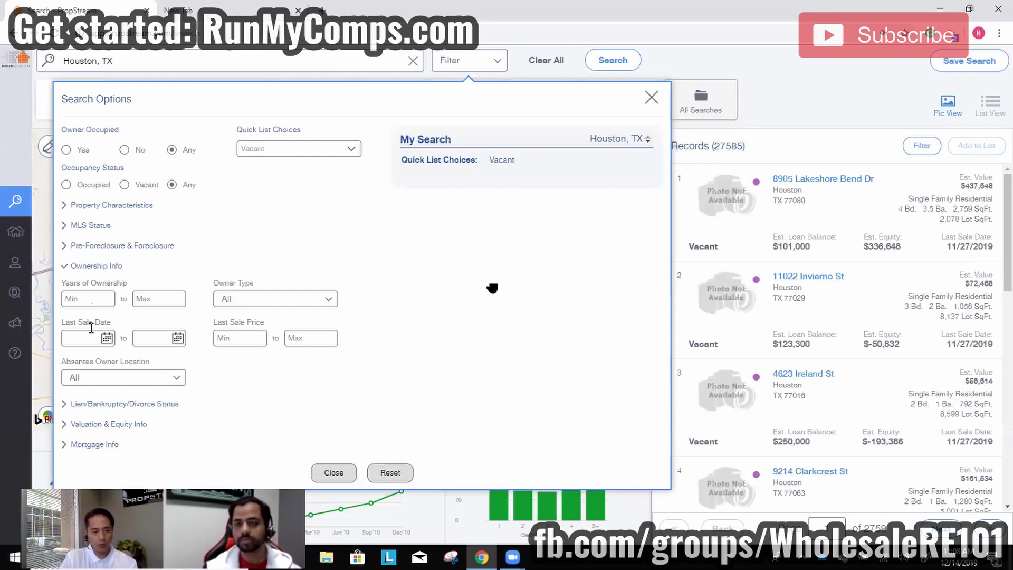
pyautogui.click(177, 339)
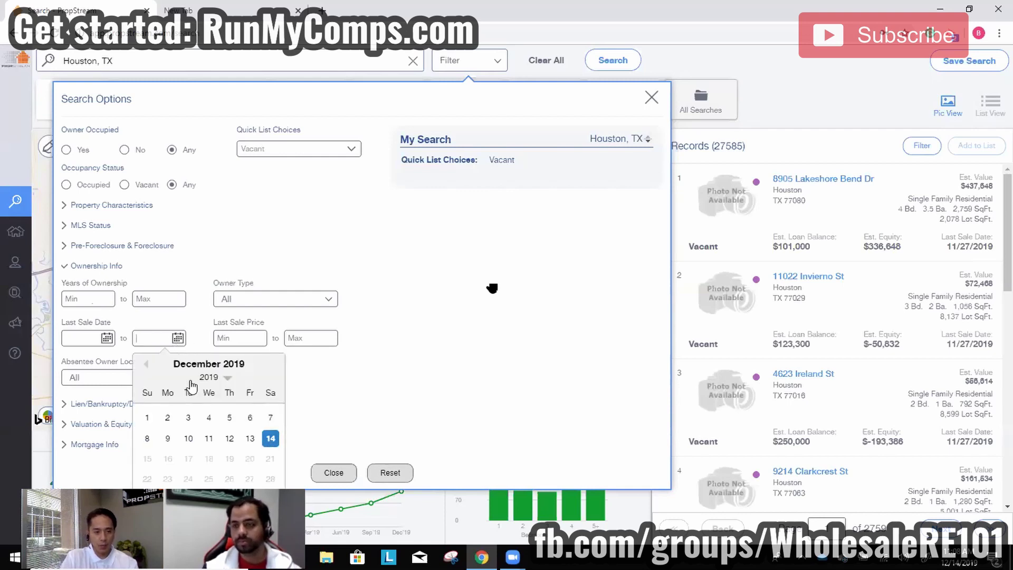
pyautogui.click(221, 385)
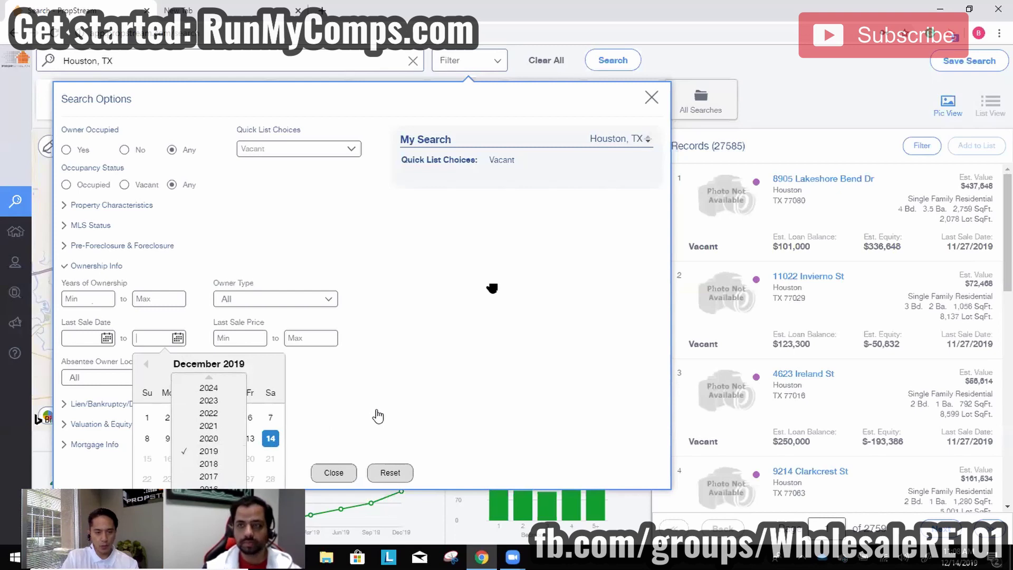
pyautogui.click(482, 393)
pyautogui.scroll(-6, 881, 287)
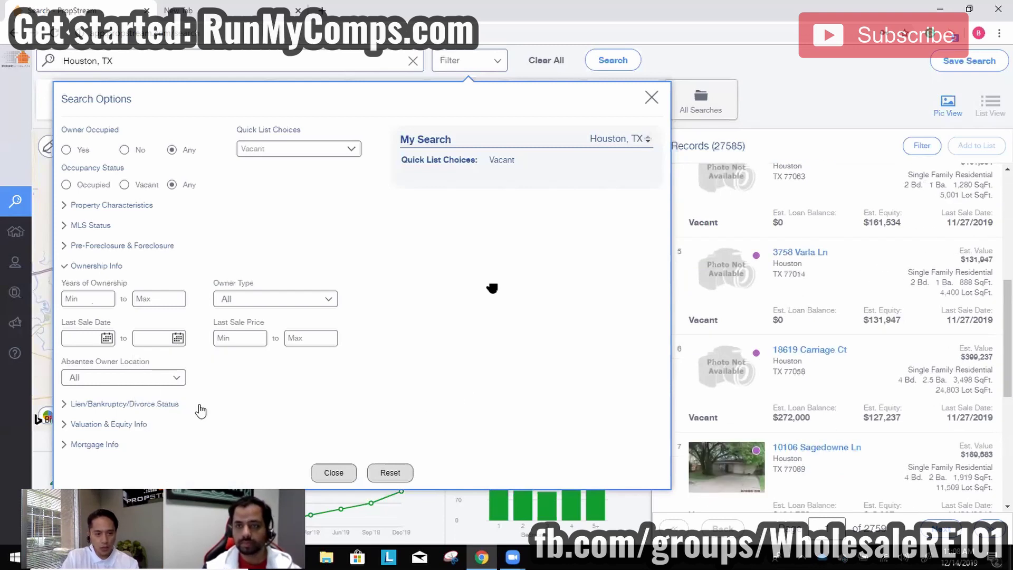
pyautogui.click(163, 375)
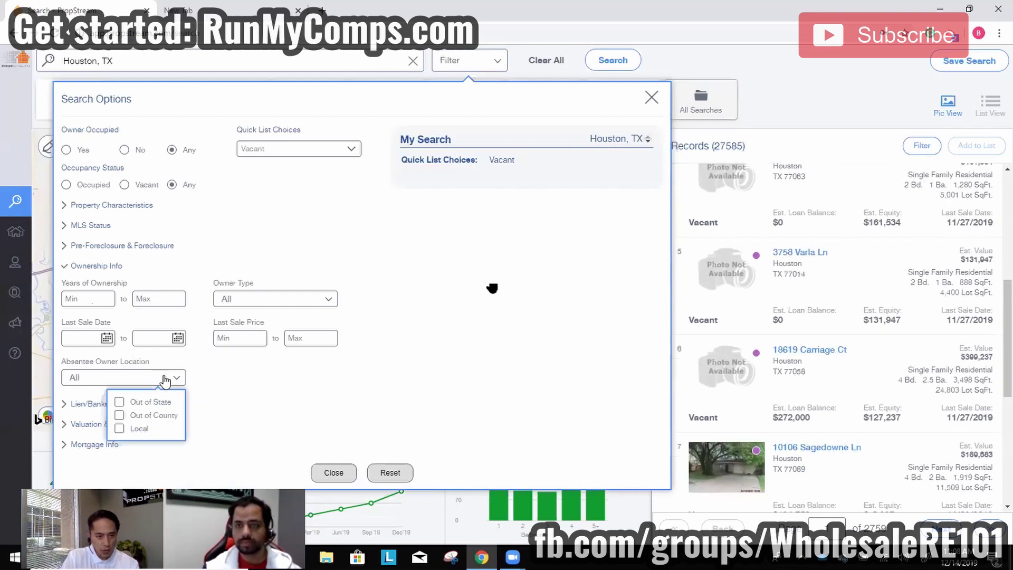
pyautogui.click(103, 299)
pyautogui.write('6')
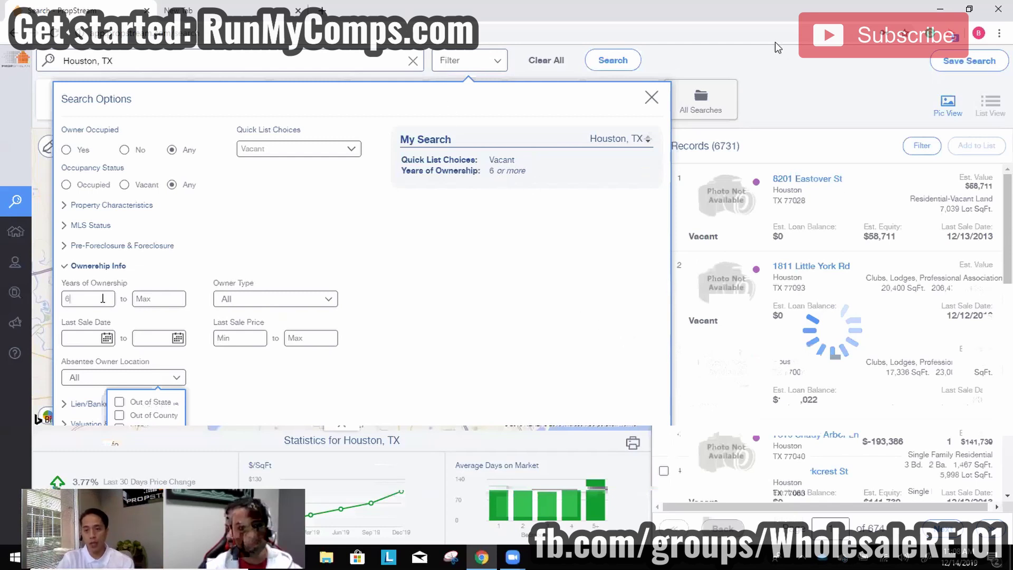
pyautogui.click(816, 107)
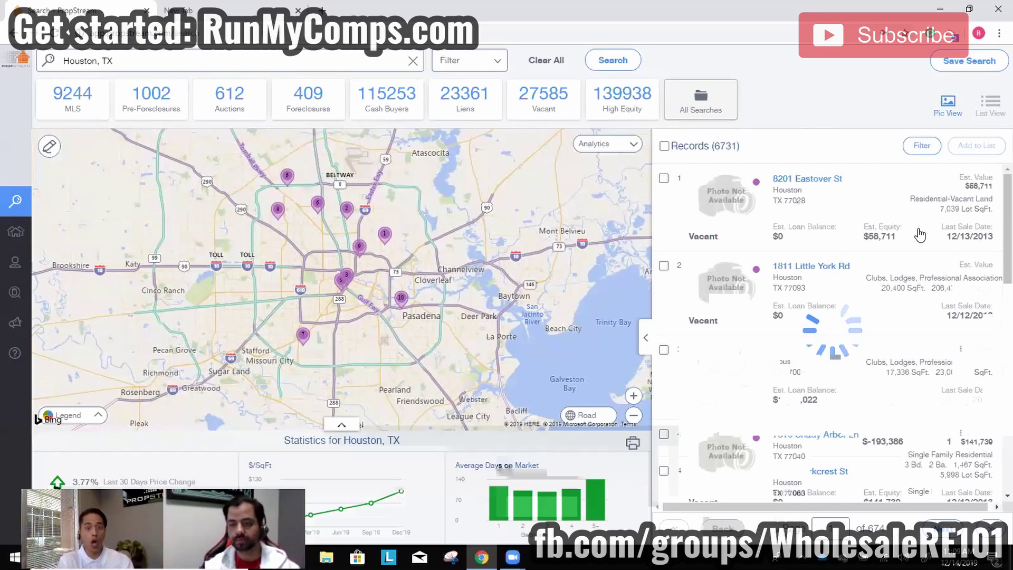
# Delete the 6 from the Years of Ownership minimum in the filter options.
pyautogui.click(492, 69)
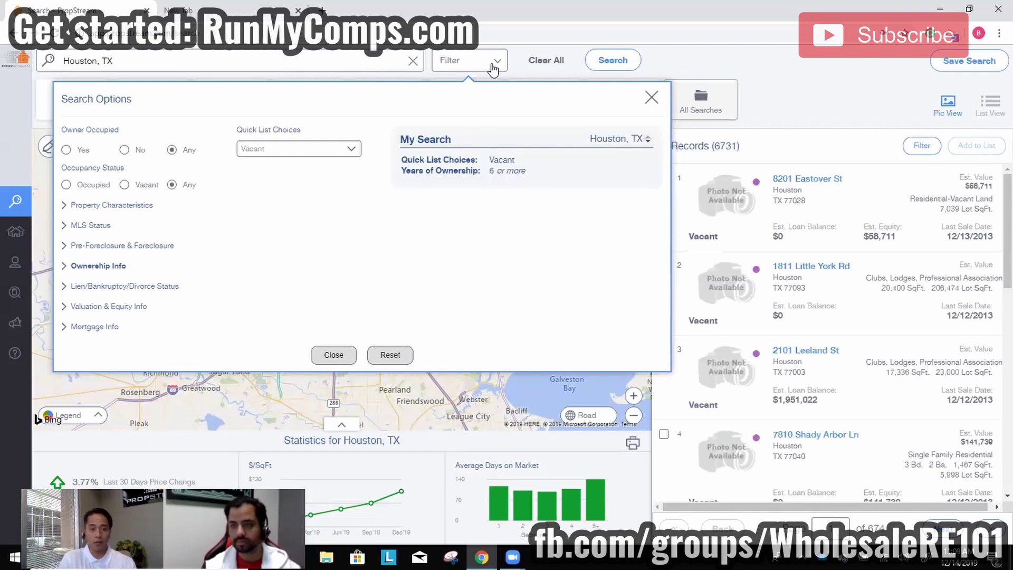
pyautogui.click(96, 266)
pyautogui.doubleClick(91, 300)
pyautogui.press('BackSpace')
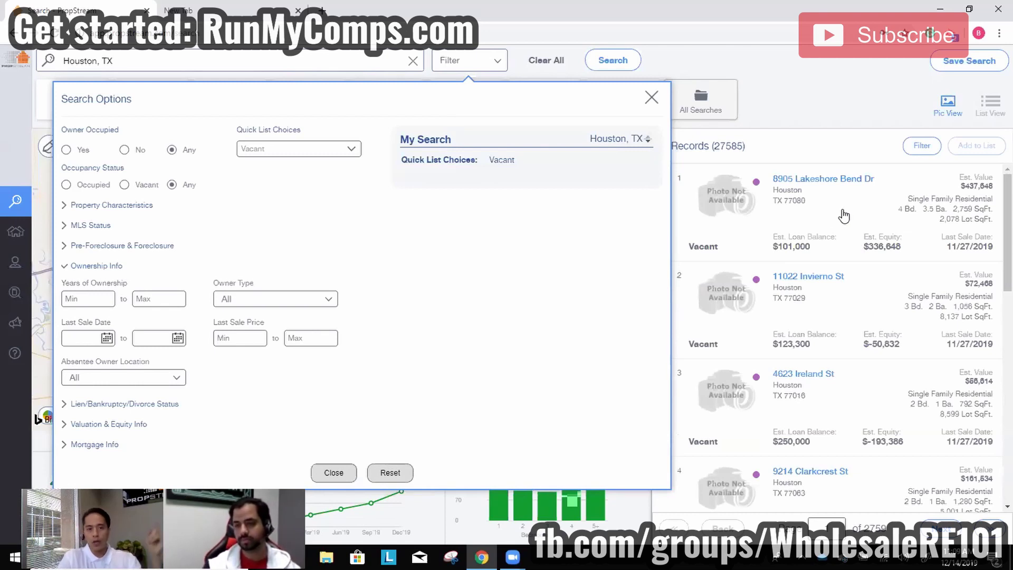
pyautogui.moveTo(301, 129); pyautogui.dragTo(285, 144)
# Switch Quick List Choices to Liens and expand the Specific Lien Type choices.
pyautogui.click(281, 147)
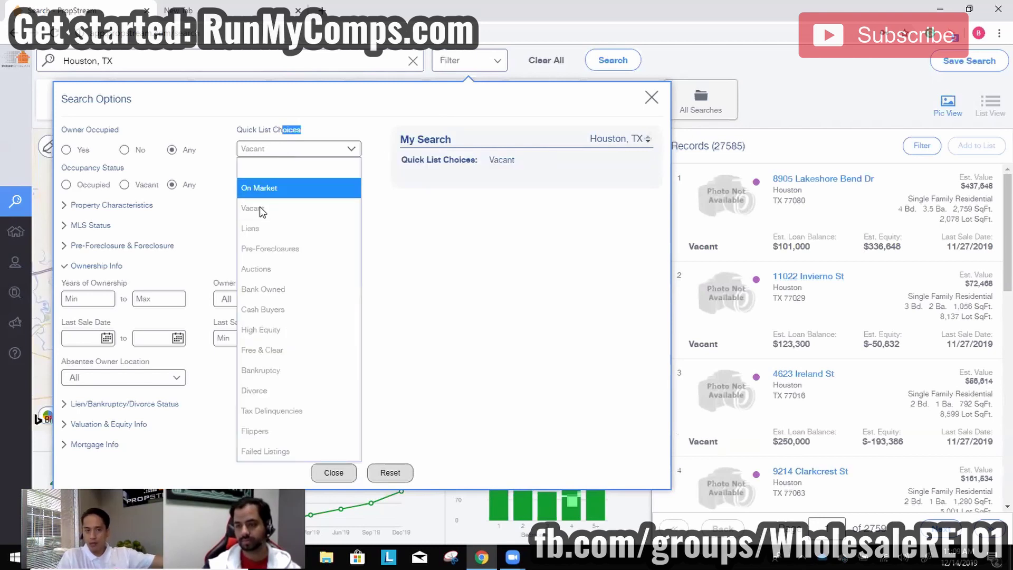
pyautogui.click(259, 230)
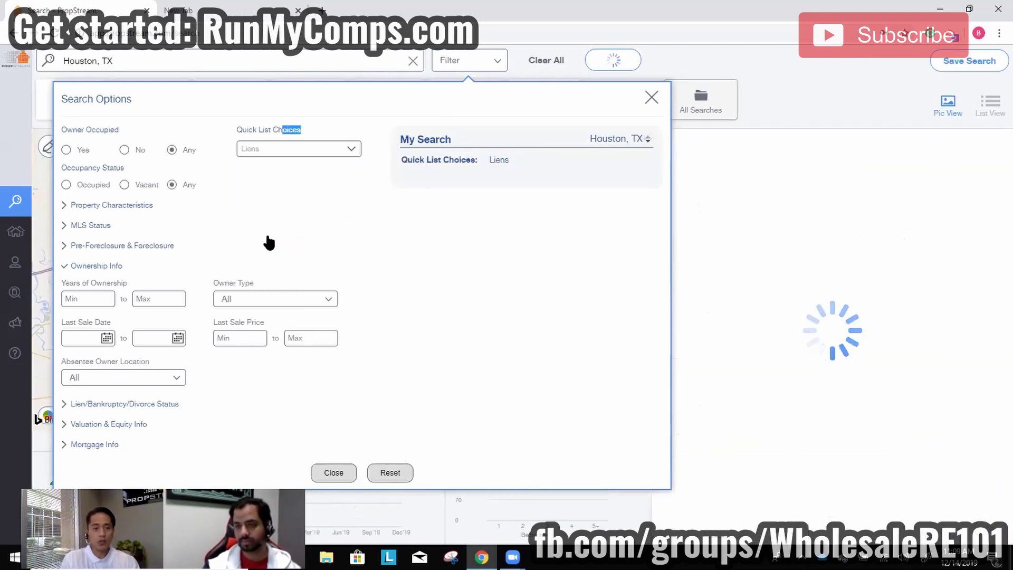
pyautogui.click(119, 404)
pyautogui.click(291, 319)
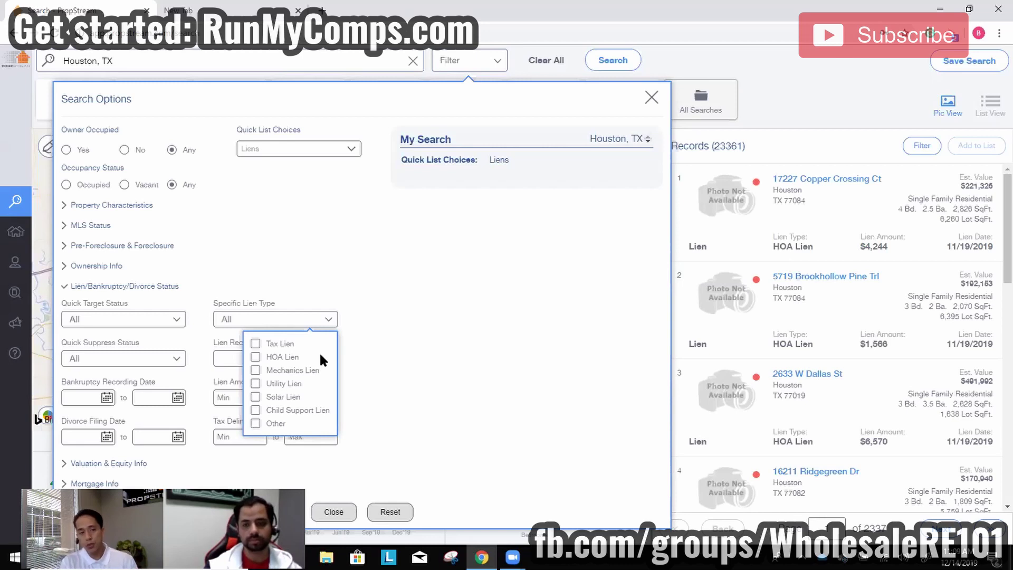
# Select Tax Lien and Child Support Lien types and set foreclosure status to Exclude Foreclosures.
pyautogui.click(286, 343)
pyautogui.click(283, 408)
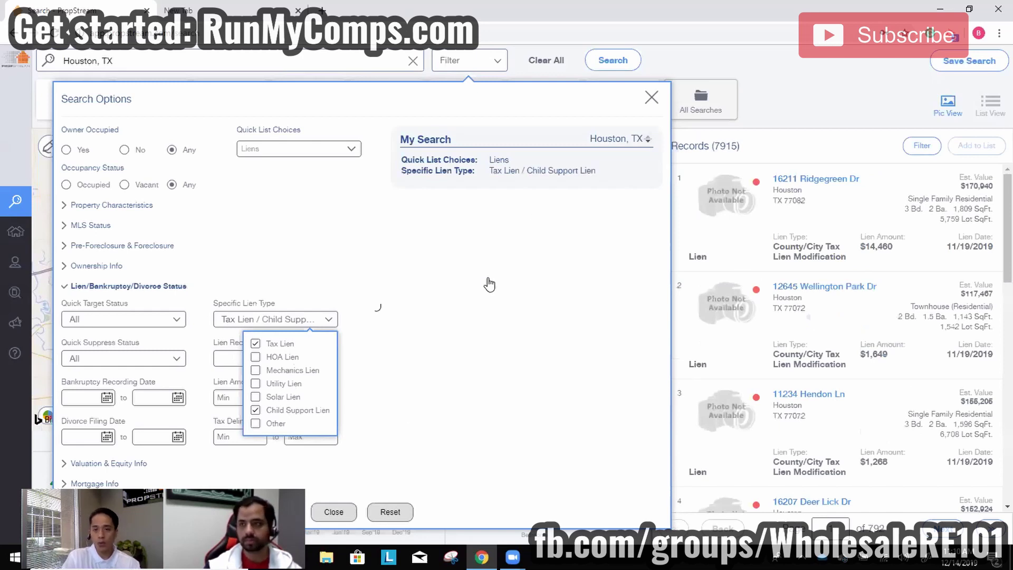
pyautogui.click(467, 275)
pyautogui.click(121, 246)
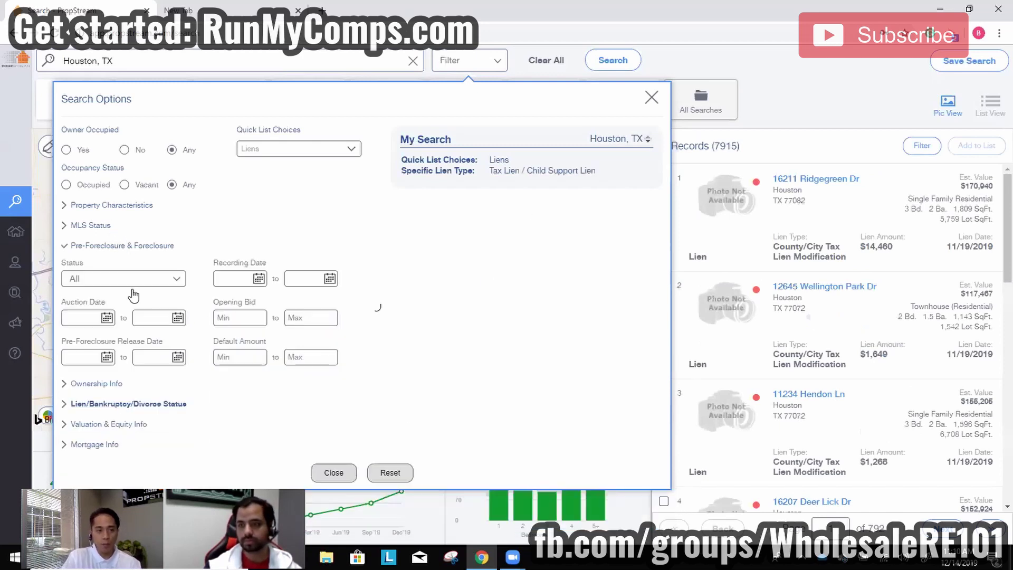
pyautogui.click(135, 280)
pyautogui.click(132, 356)
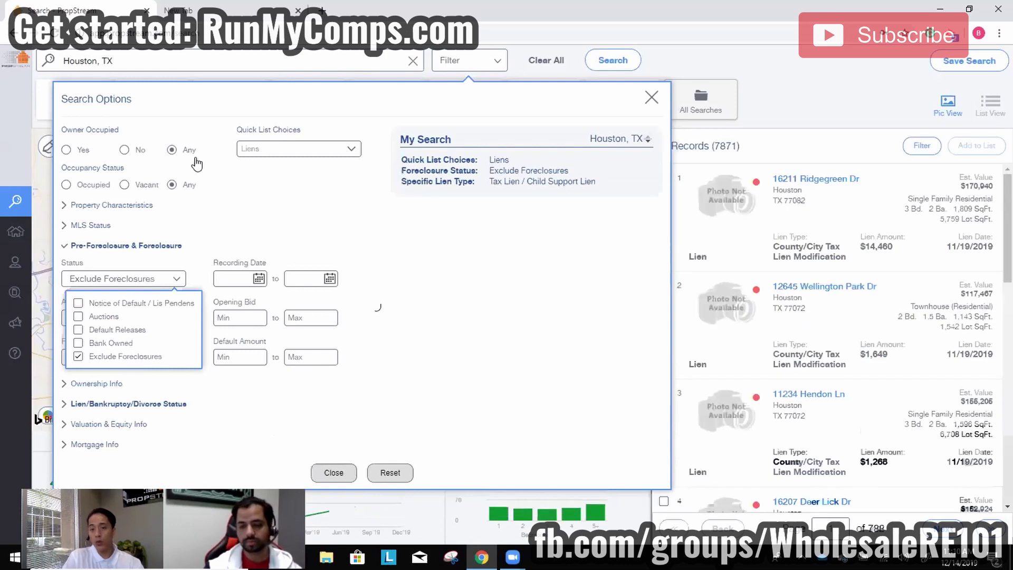
# Limit results to off-market, Individual owners with 7+ years of ownership, then close filters.
pyautogui.click(126, 205)
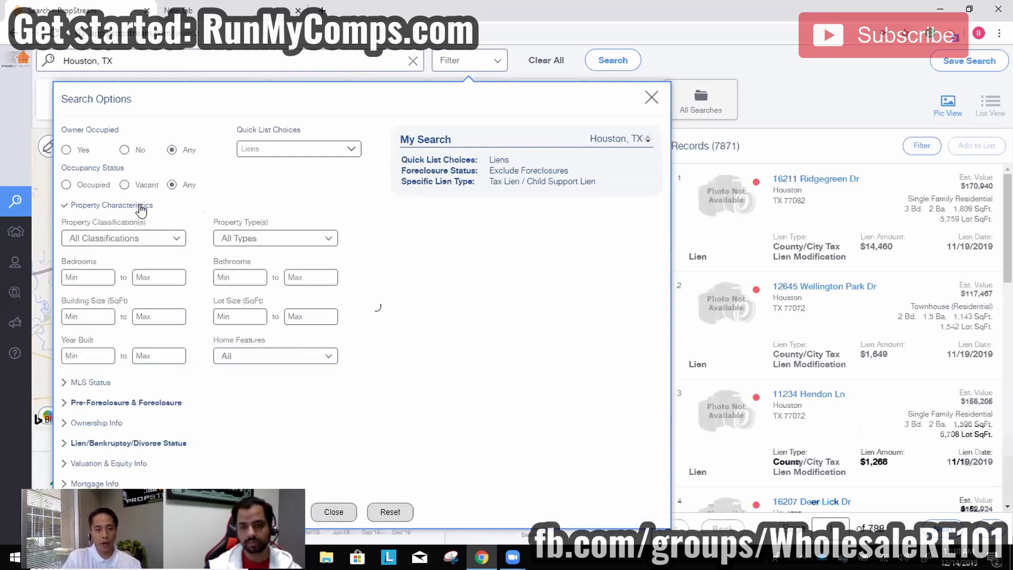
pyautogui.click(138, 206)
pyautogui.click(100, 225)
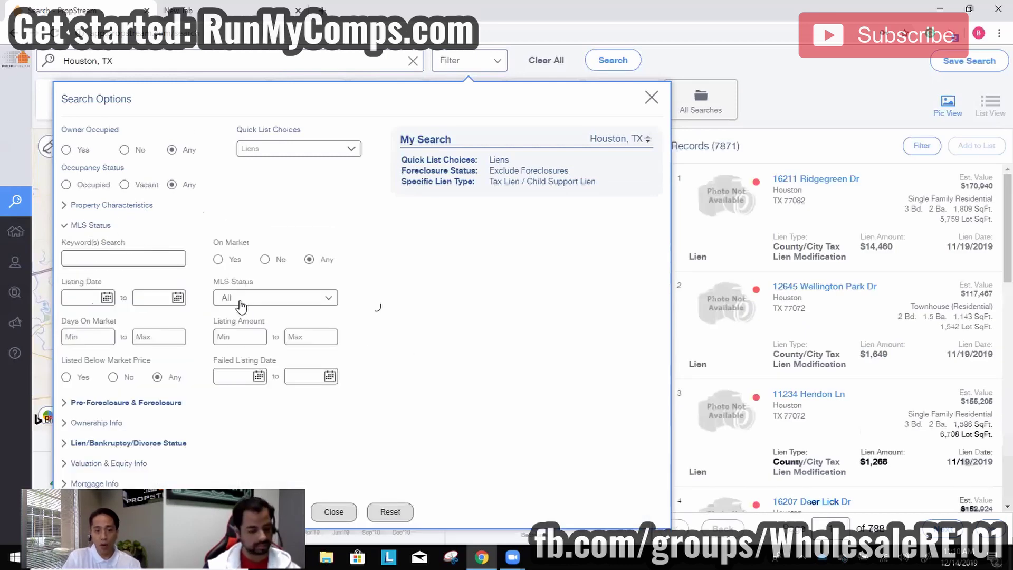
pyautogui.click(265, 260)
pyautogui.click(101, 423)
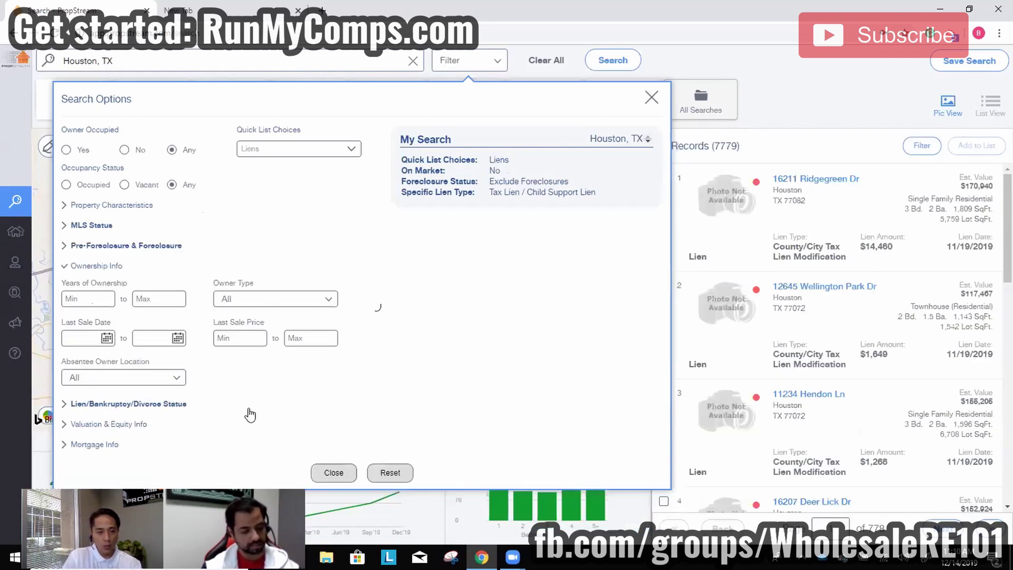
pyautogui.click(275, 299)
pyautogui.click(284, 322)
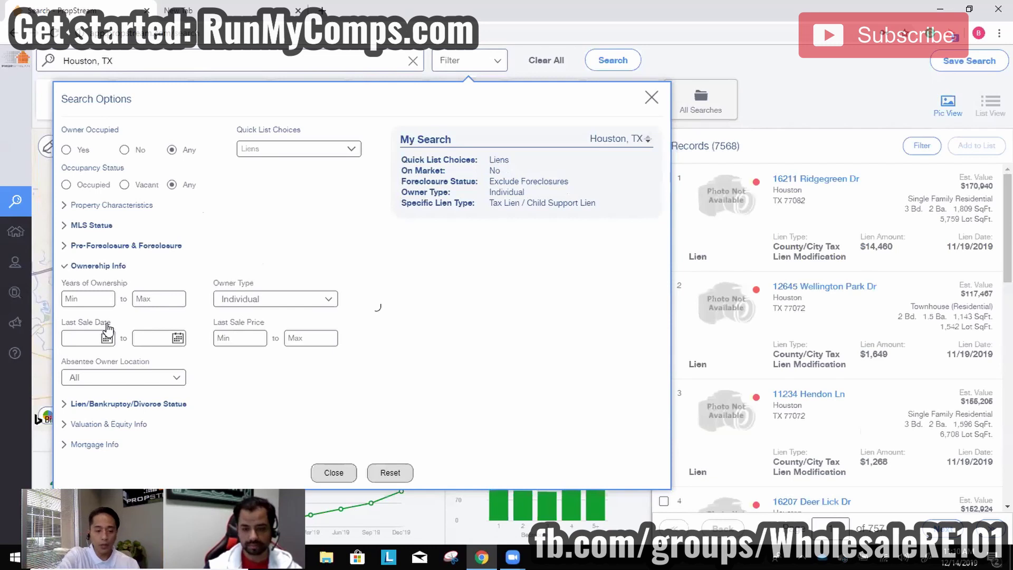
pyautogui.click(100, 305)
pyautogui.write('7')
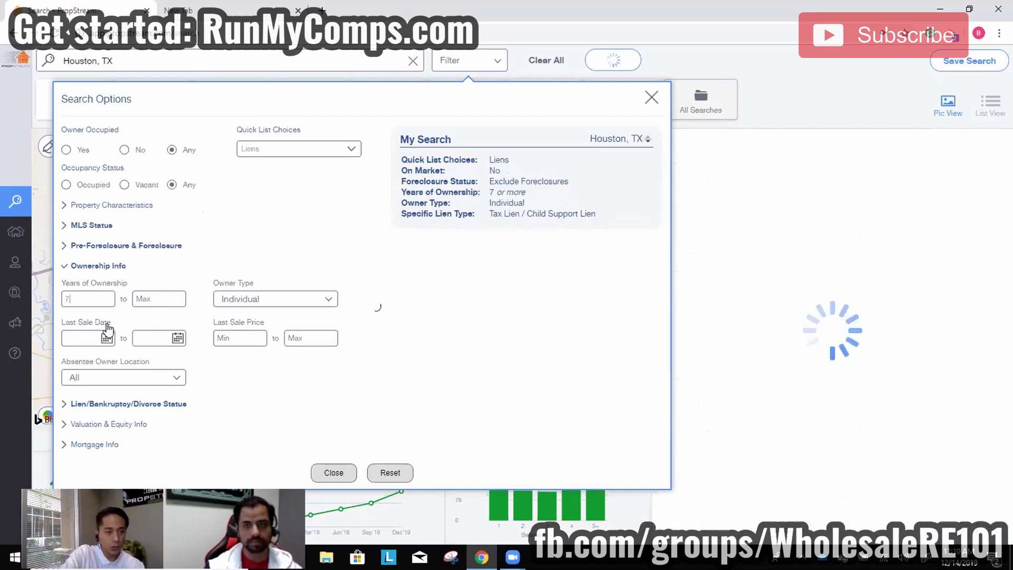
pyautogui.click(329, 473)
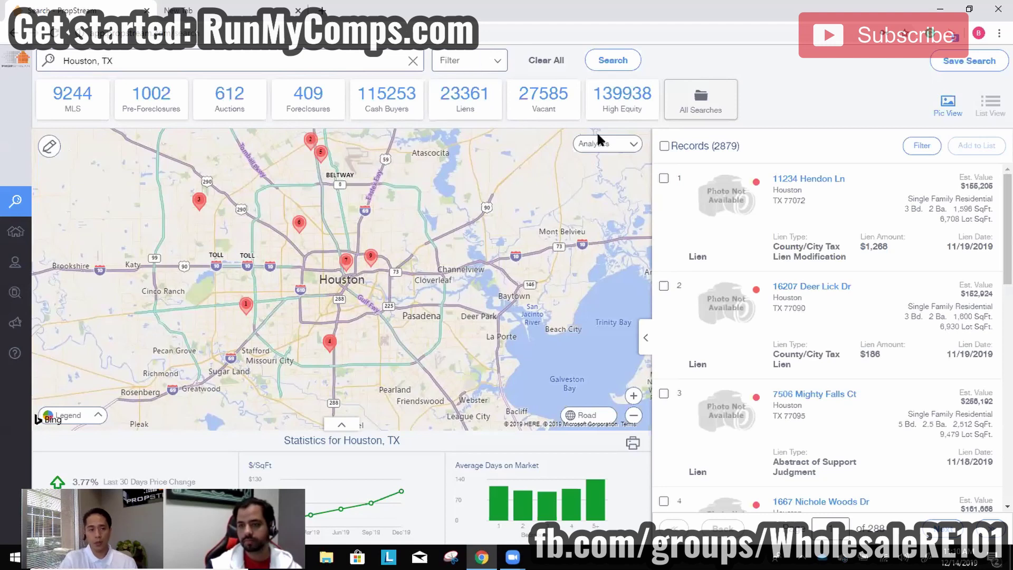
pyautogui.moveTo(741, 146); pyautogui.dragTo(714, 143)
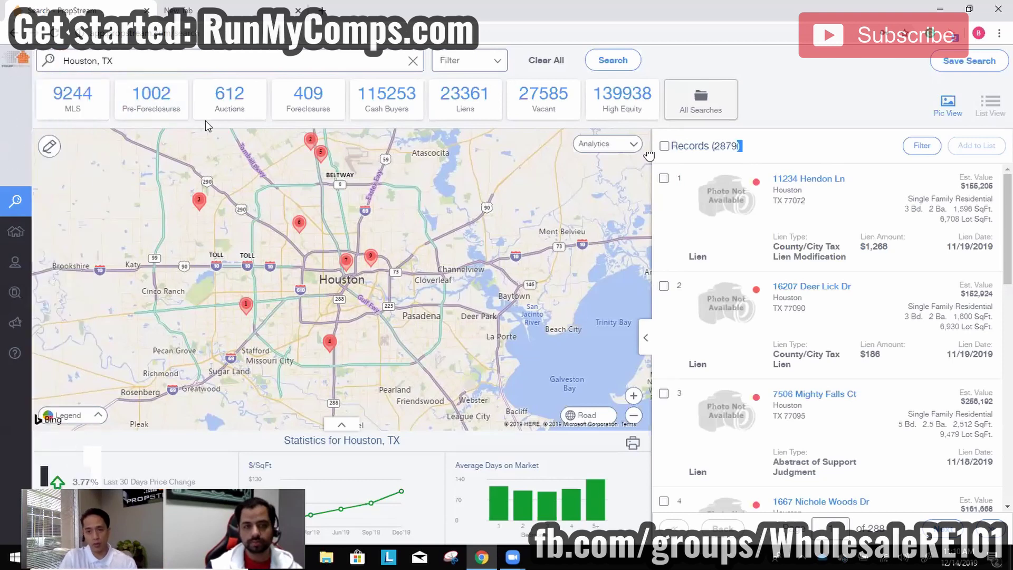
# Set On Market to Any, stop excluding foreclosures, clear Years of Ownership, and untick Individual owner type.
pyautogui.click(442, 64)
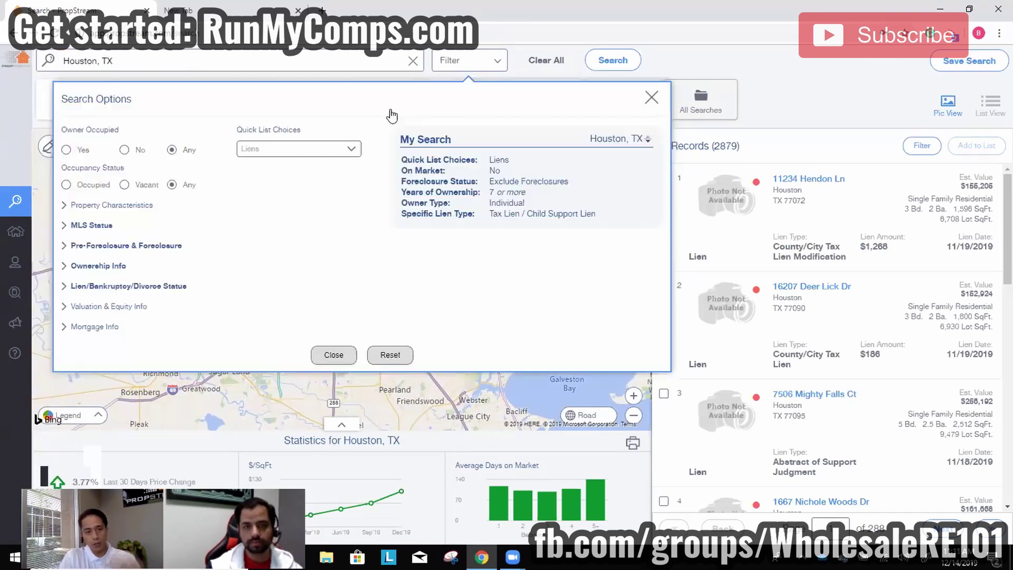
pyautogui.click(108, 226)
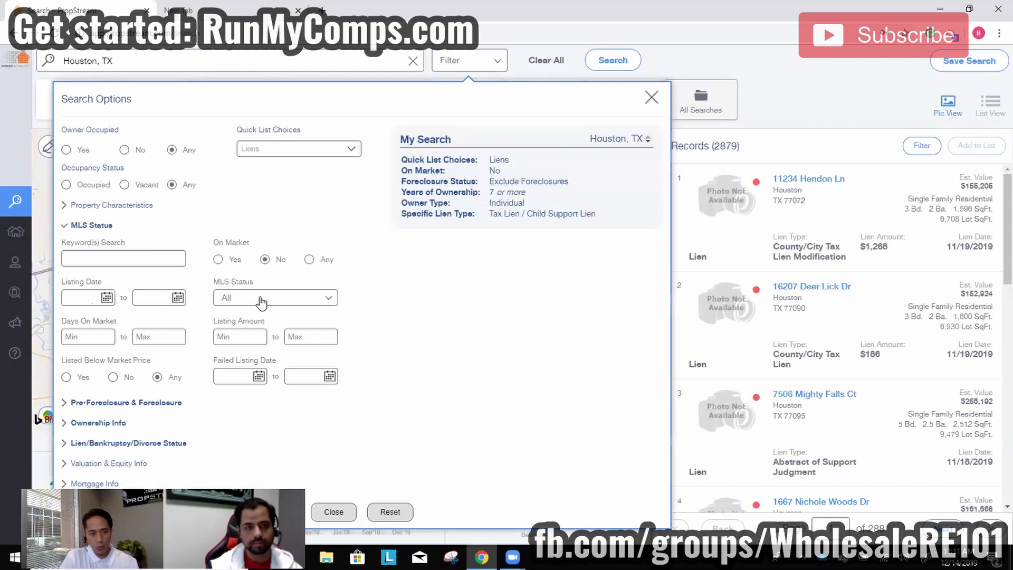
pyautogui.click(309, 259)
pyautogui.click(138, 402)
pyautogui.click(133, 278)
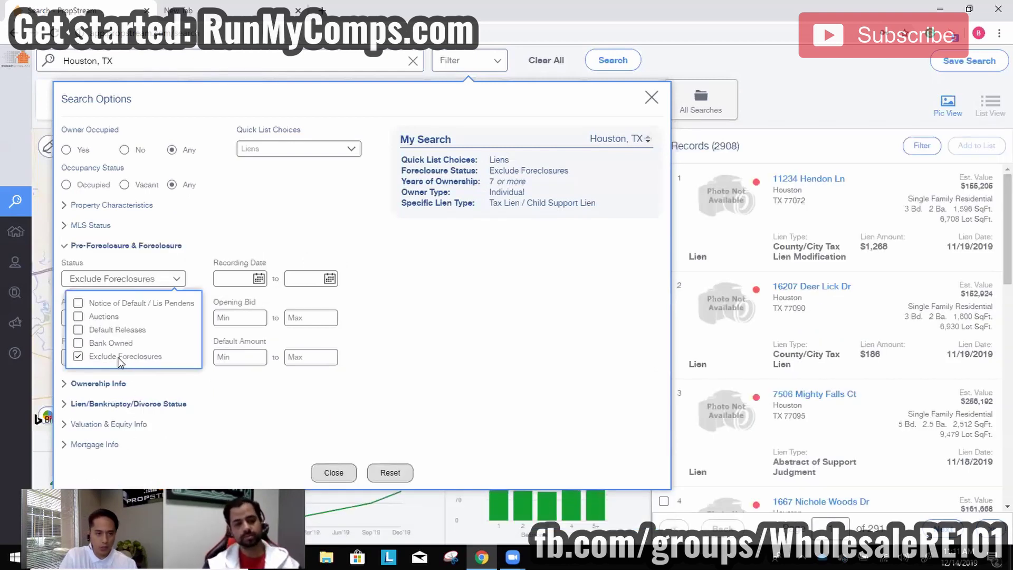
pyautogui.click(106, 356)
pyautogui.click(100, 384)
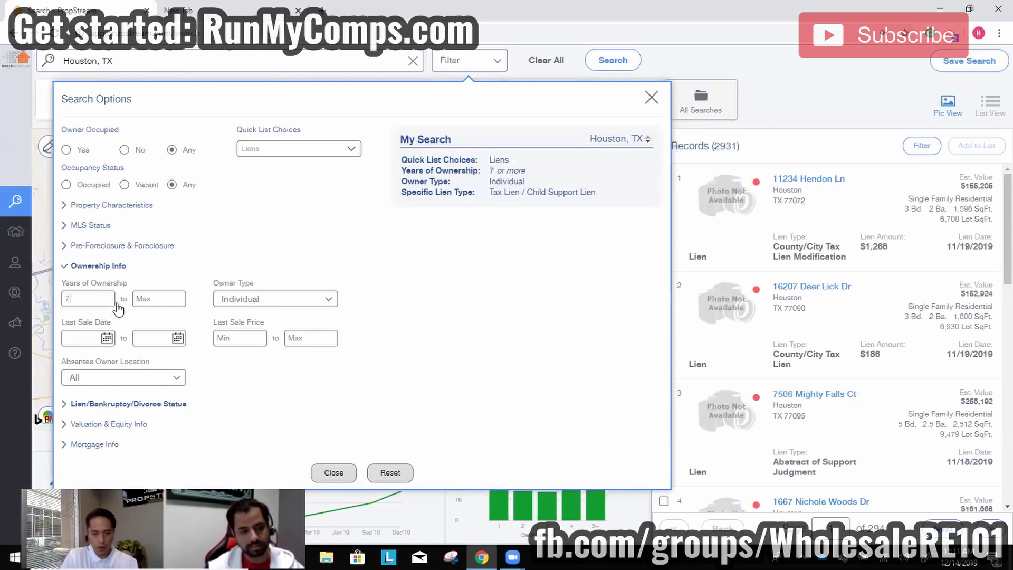
pyautogui.press('BackSpace')
pyautogui.click(232, 299)
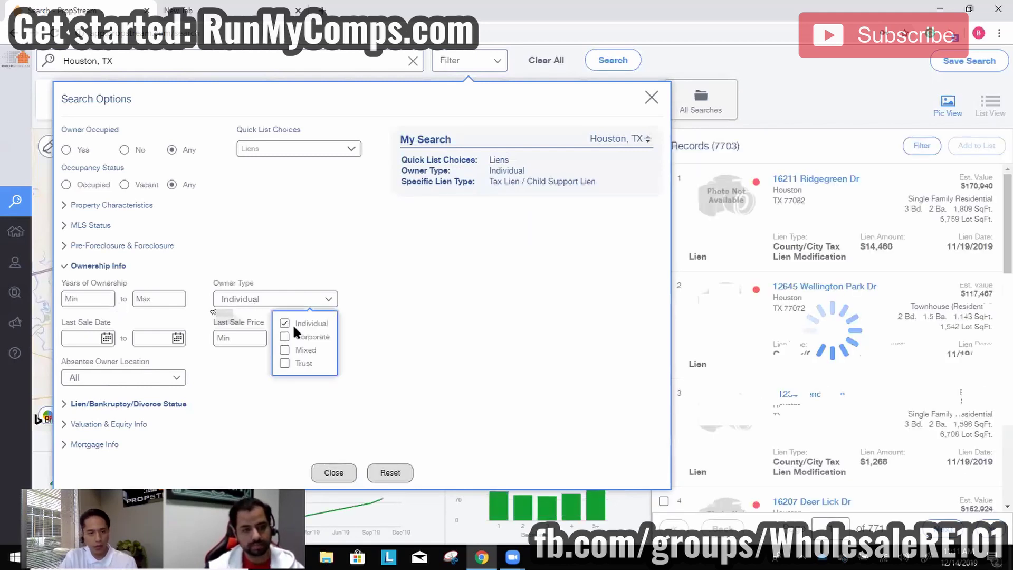
pyautogui.click(285, 323)
# Untick the Tax and Child Support lien types and switch the quick list to Pre-Foreclosures.
pyautogui.click(128, 403)
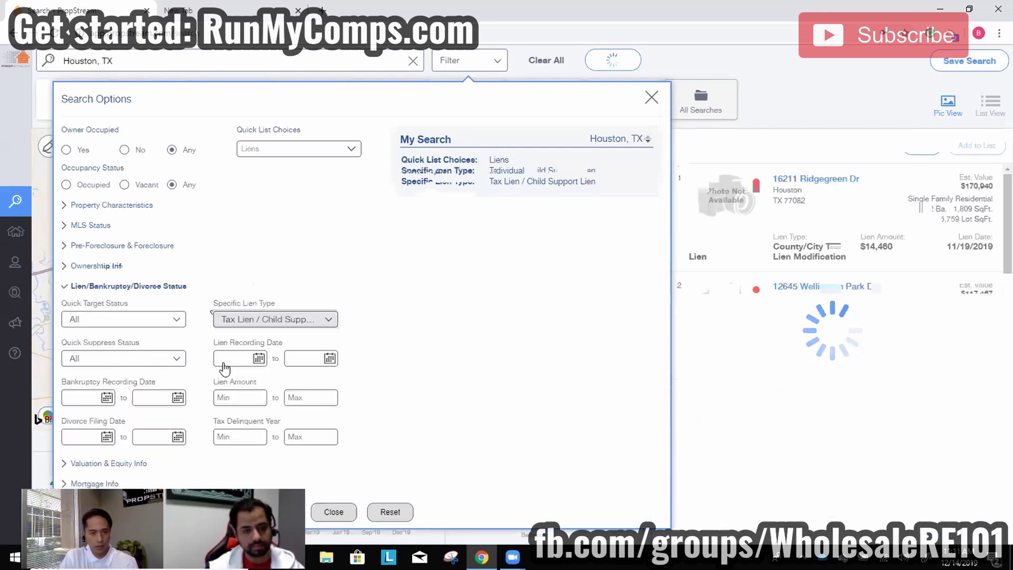
pyautogui.click(264, 319)
pyautogui.click(257, 343)
pyautogui.click(264, 410)
pyautogui.click(404, 278)
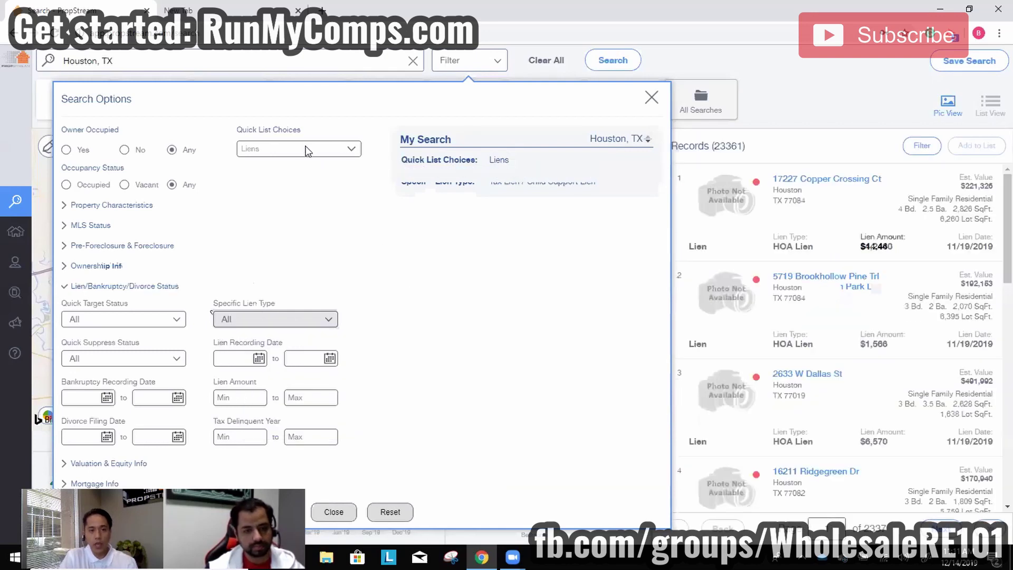
pyautogui.click(308, 149)
pyautogui.click(289, 251)
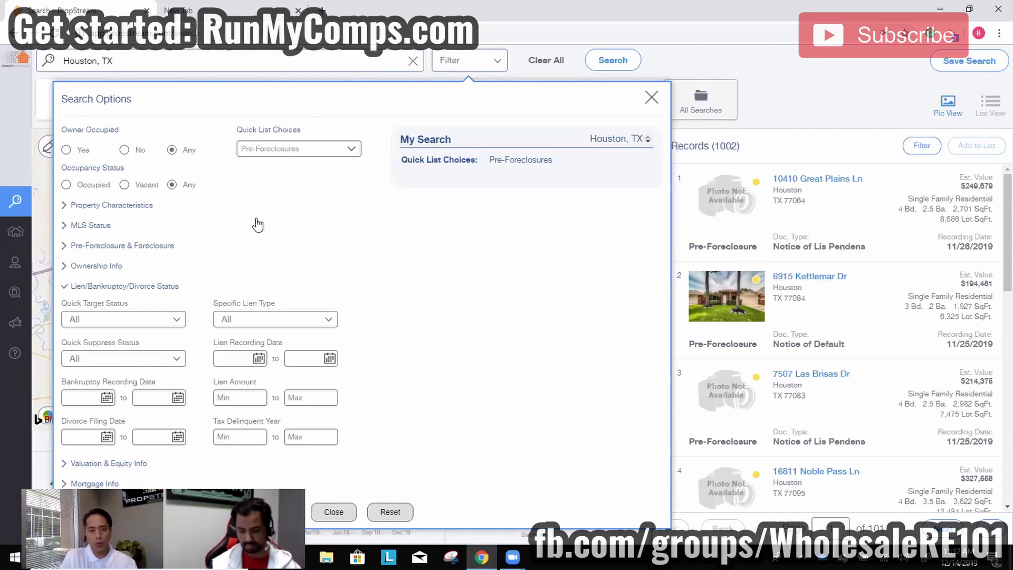
# Preview the Auctions, Bank Owned and Cash Buyers quick lists in turn.
pyautogui.click(291, 148)
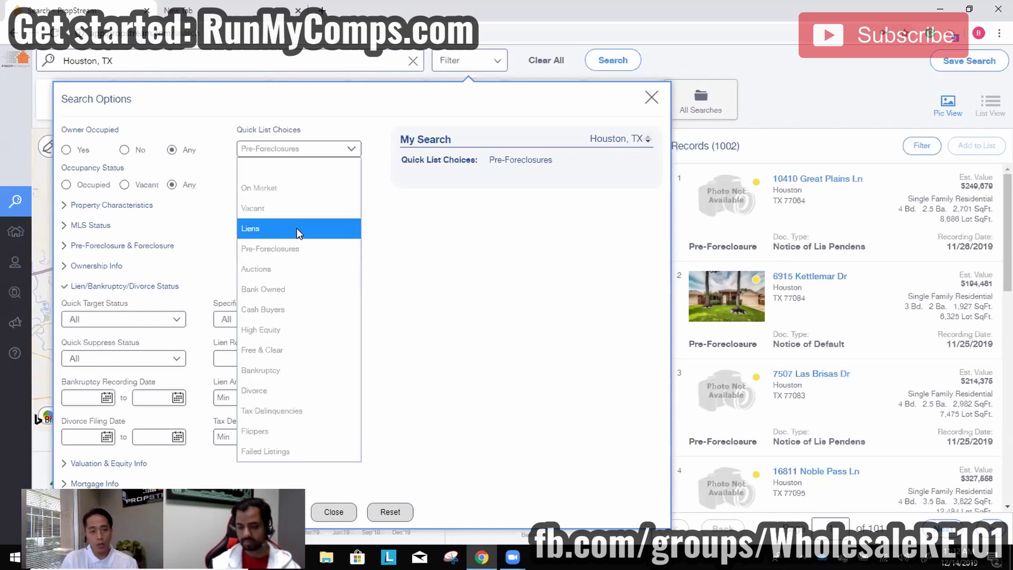
pyautogui.click(280, 267)
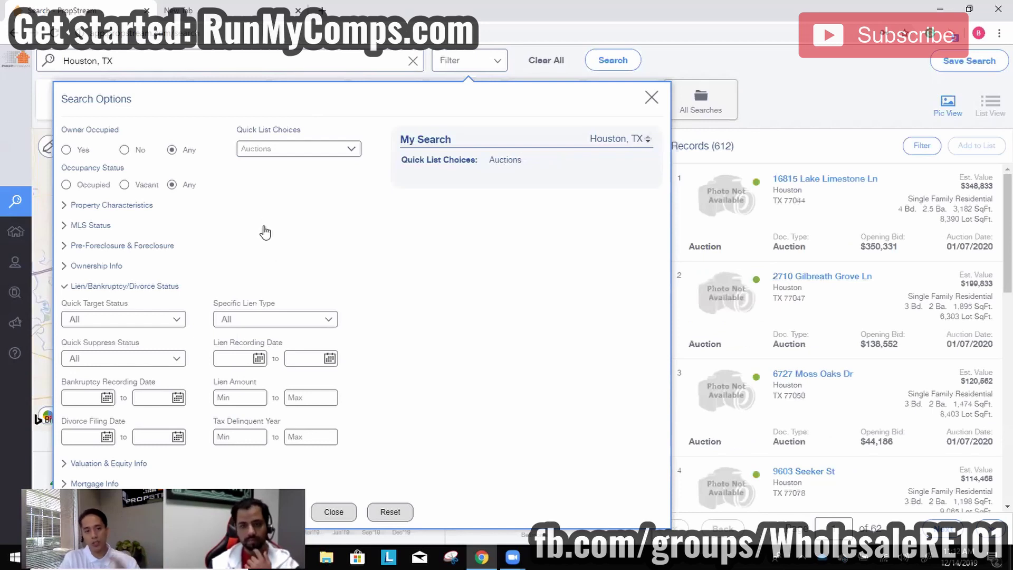
pyautogui.click(281, 151)
pyautogui.click(282, 288)
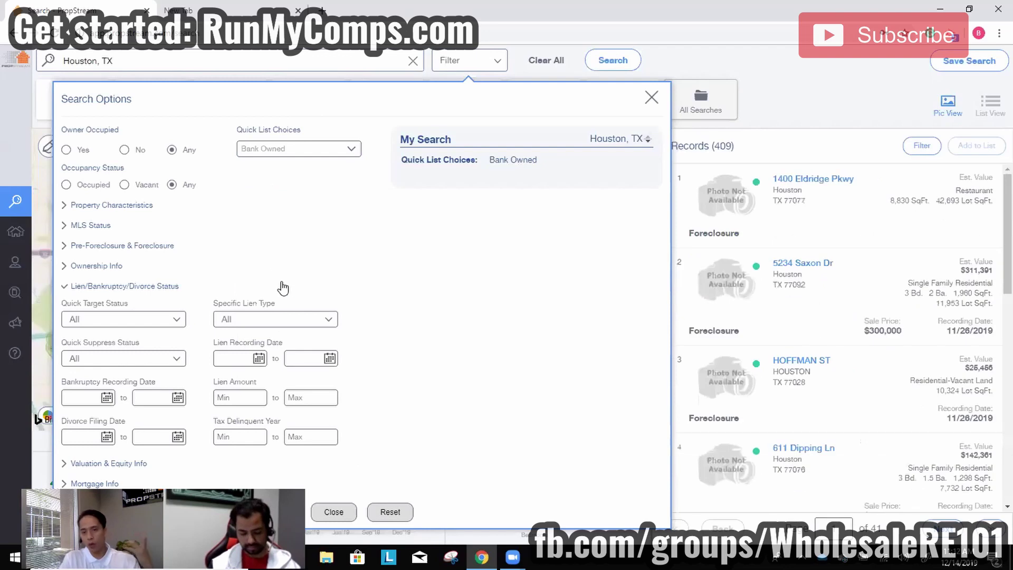
pyautogui.click(278, 148)
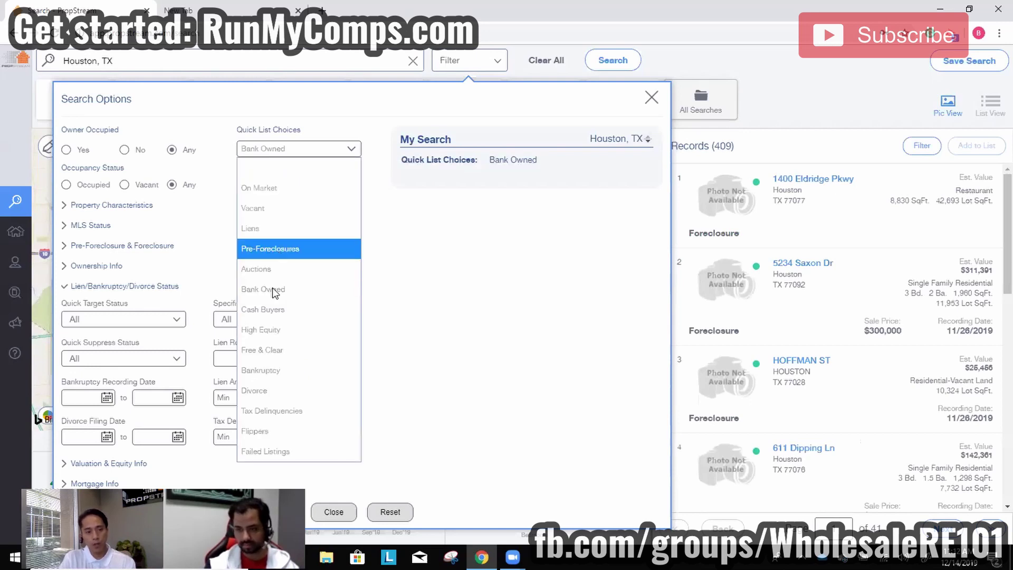
pyautogui.click(276, 310)
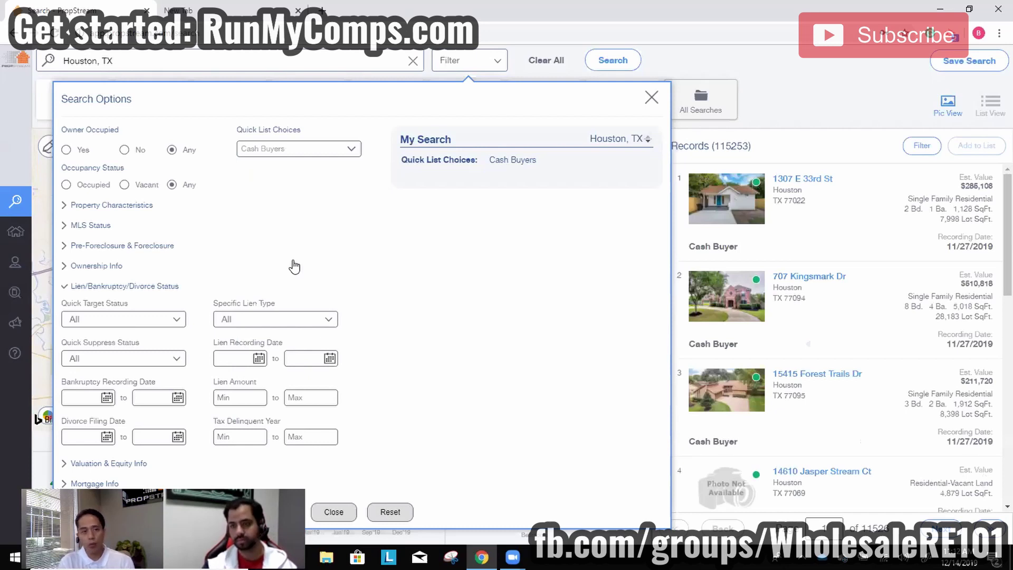
pyautogui.click(335, 149)
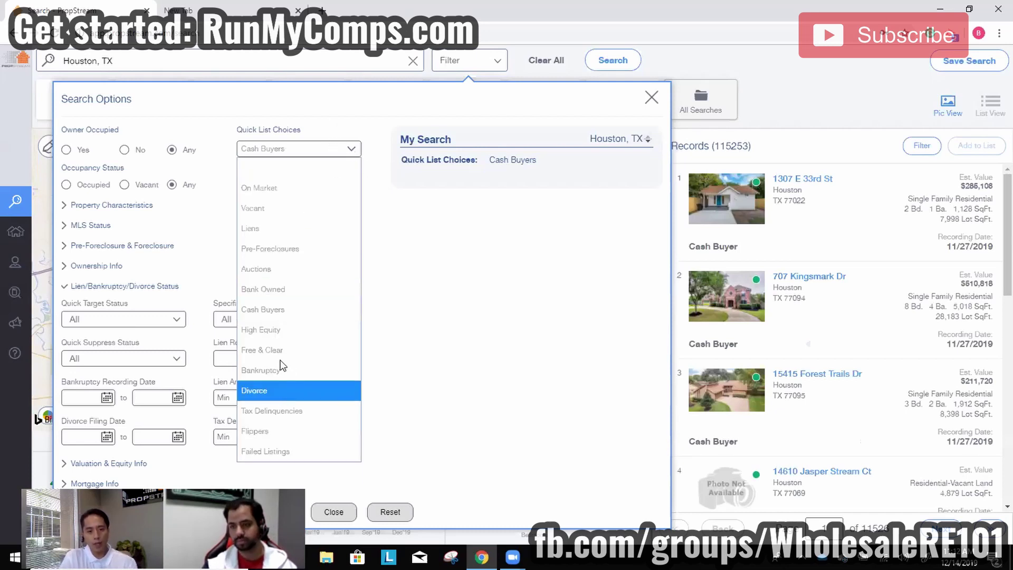
pyautogui.click(281, 330)
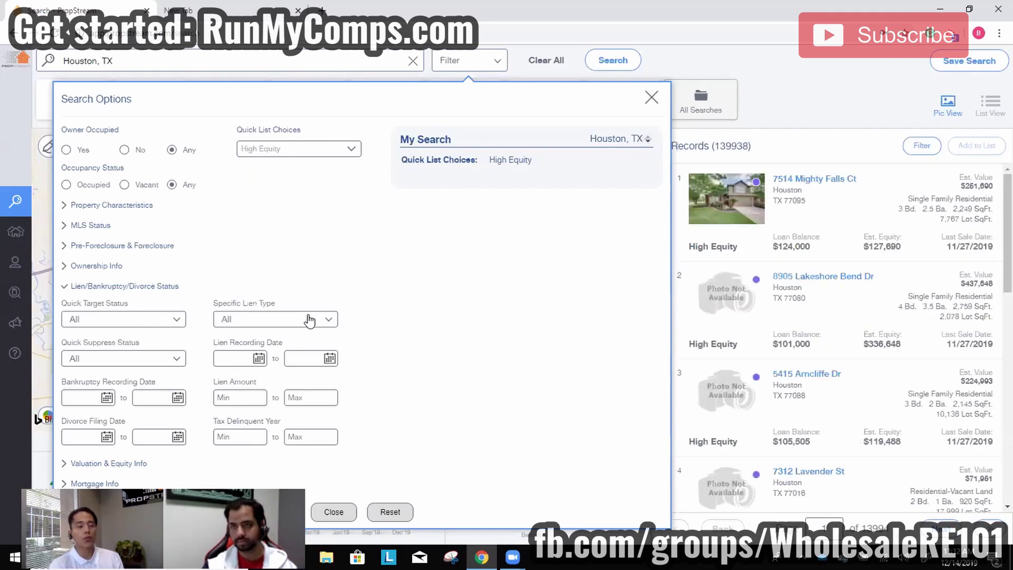
pyautogui.click(829, 182)
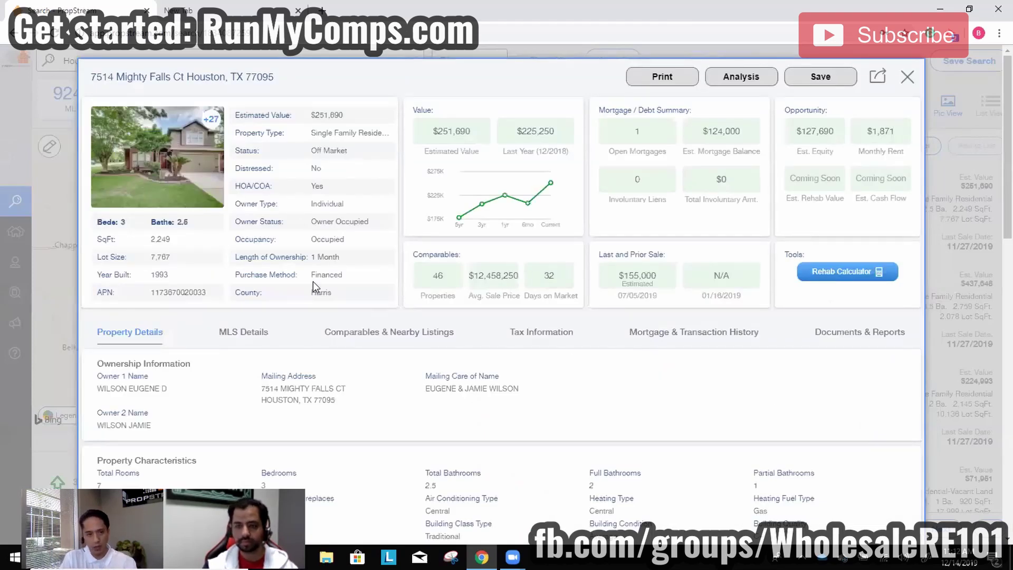
# Inspect the 11/27/2019 and 12/10/2014 transactions and the $124,000 loan, then close the record.
pyautogui.click(699, 341)
pyautogui.scroll(-2, 593, 334)
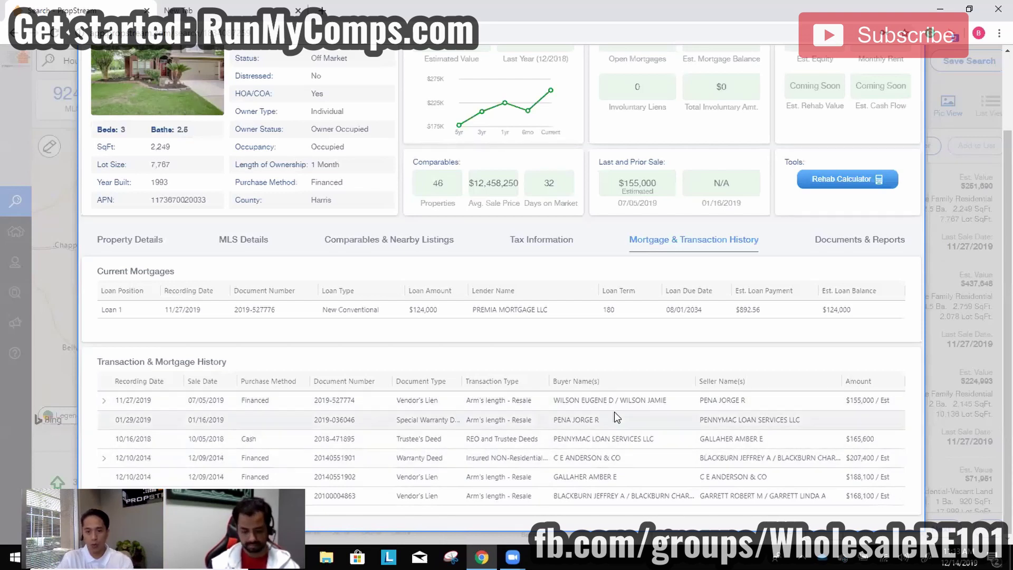
pyautogui.click(103, 400)
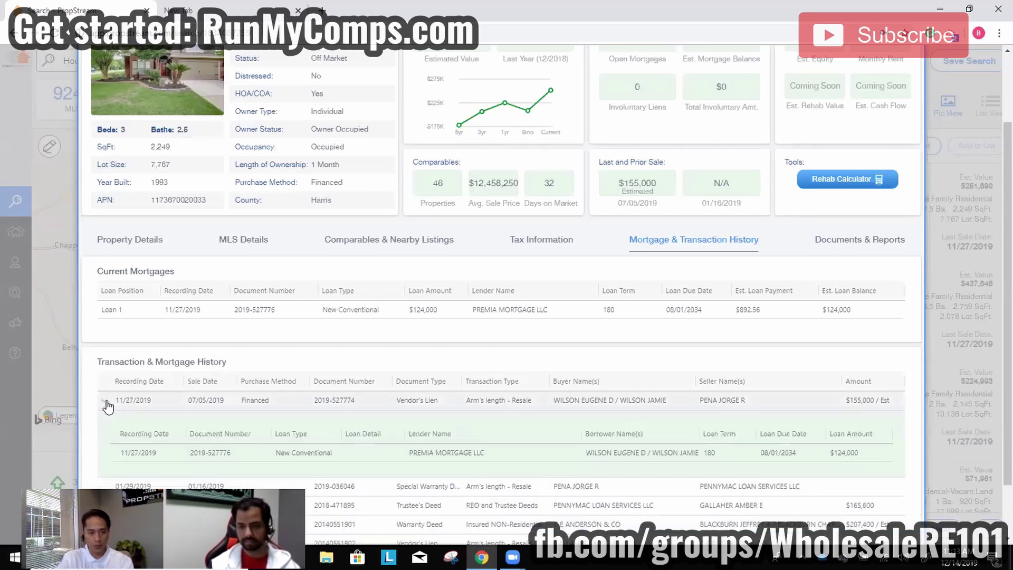
pyautogui.scroll(-1, 514, 477)
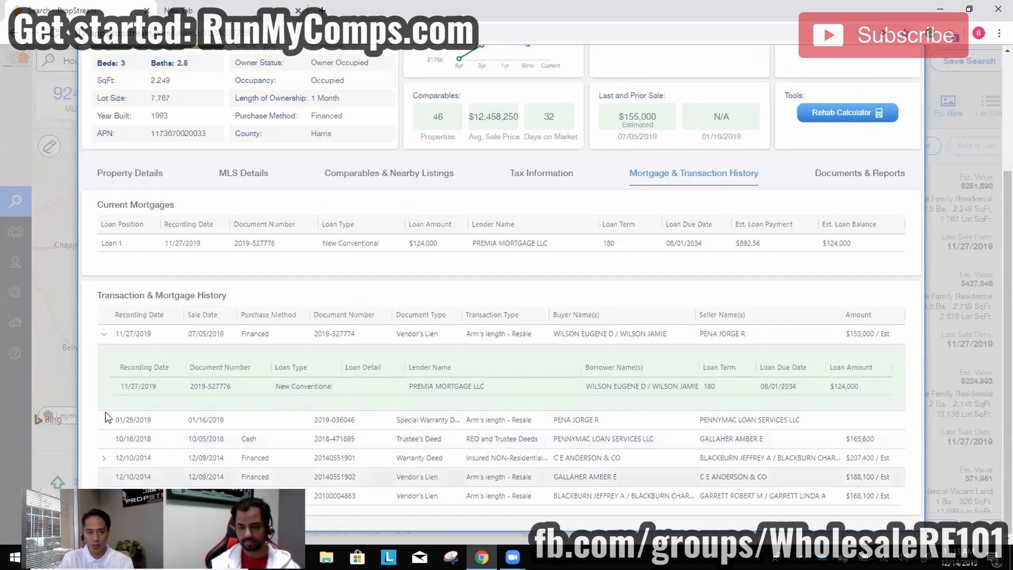
pyautogui.click(104, 457)
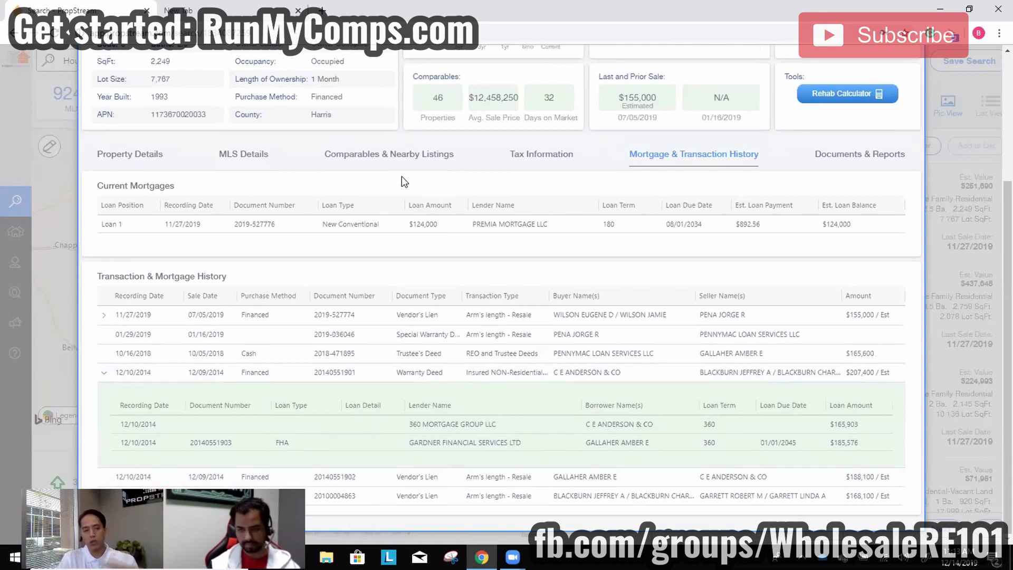
pyautogui.scroll(3, 373, 236)
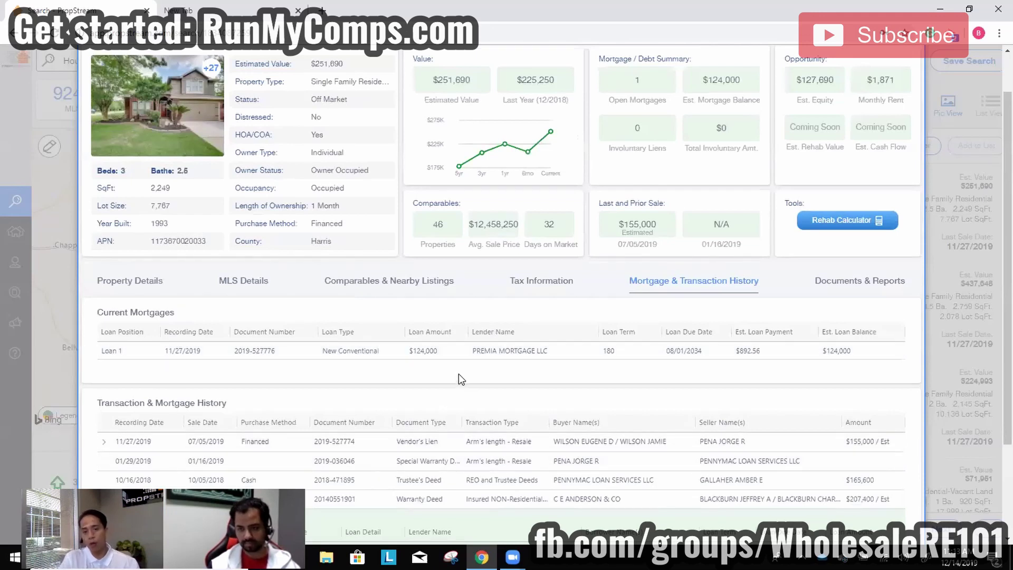
pyautogui.moveTo(408, 351); pyautogui.dragTo(438, 350)
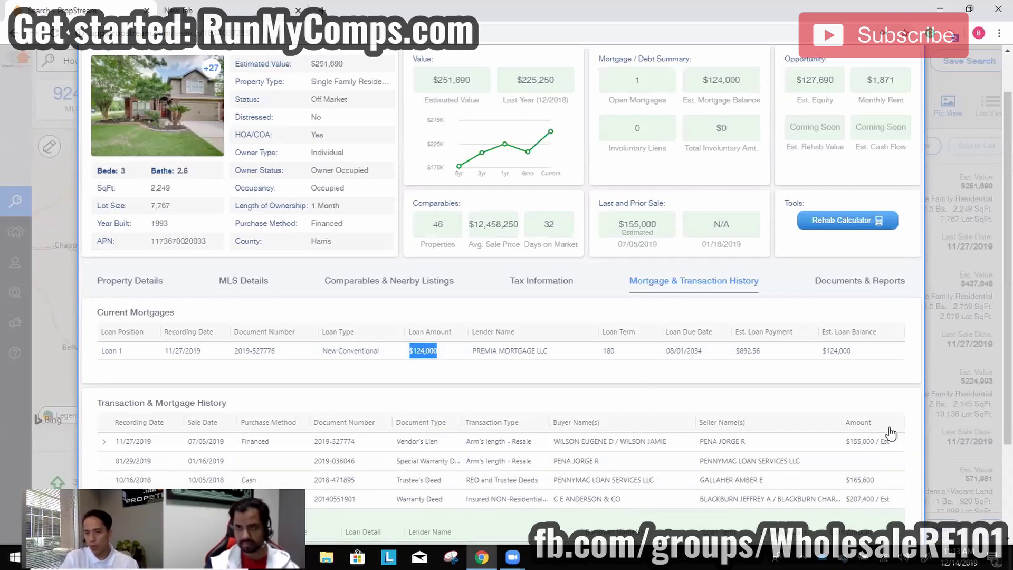
pyautogui.click(970, 335)
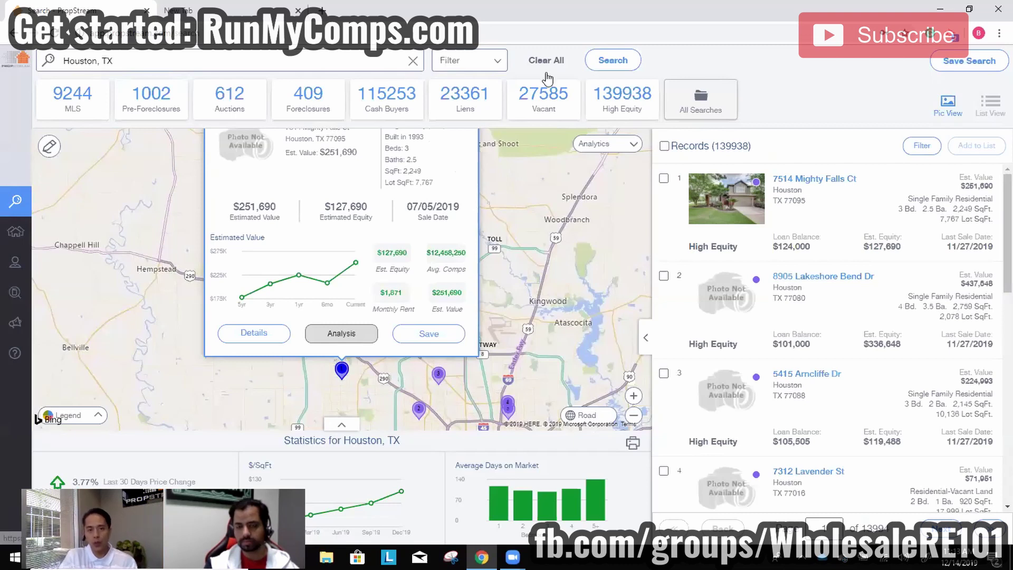
# Reopen the search options and expand the Quick List Choices dropdown.
pyautogui.click(470, 60)
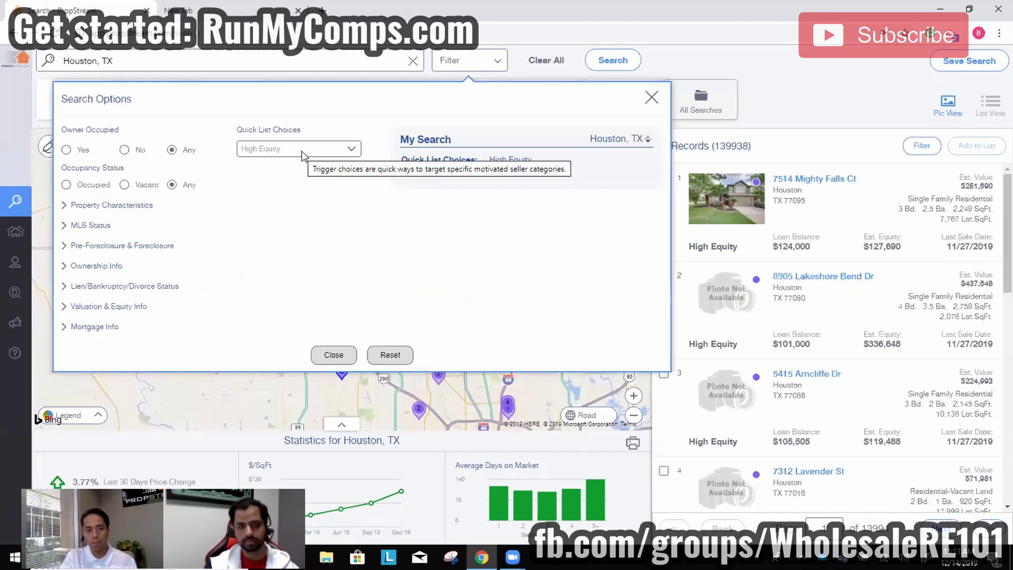
pyautogui.click(299, 148)
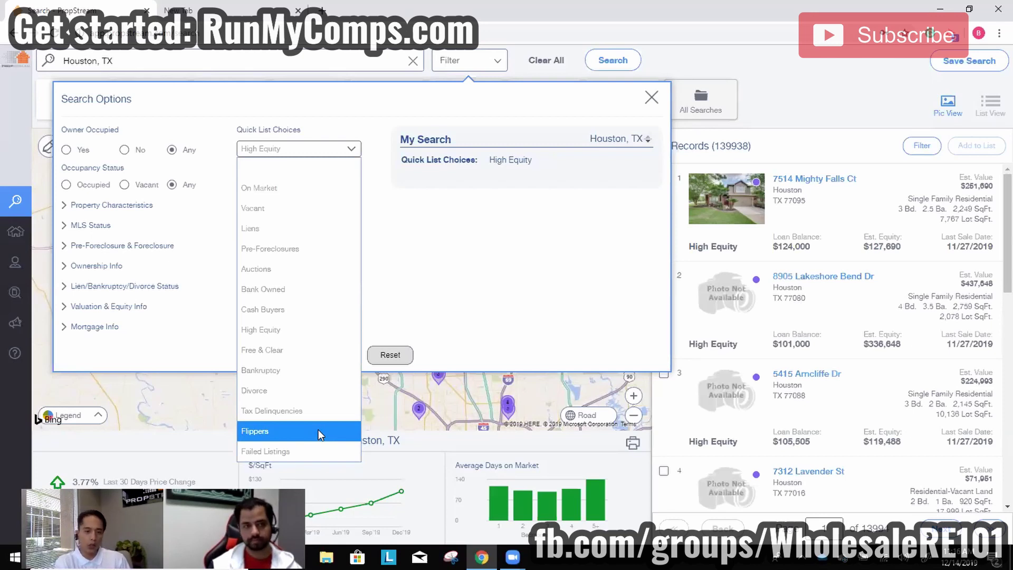
pyautogui.click(318, 431)
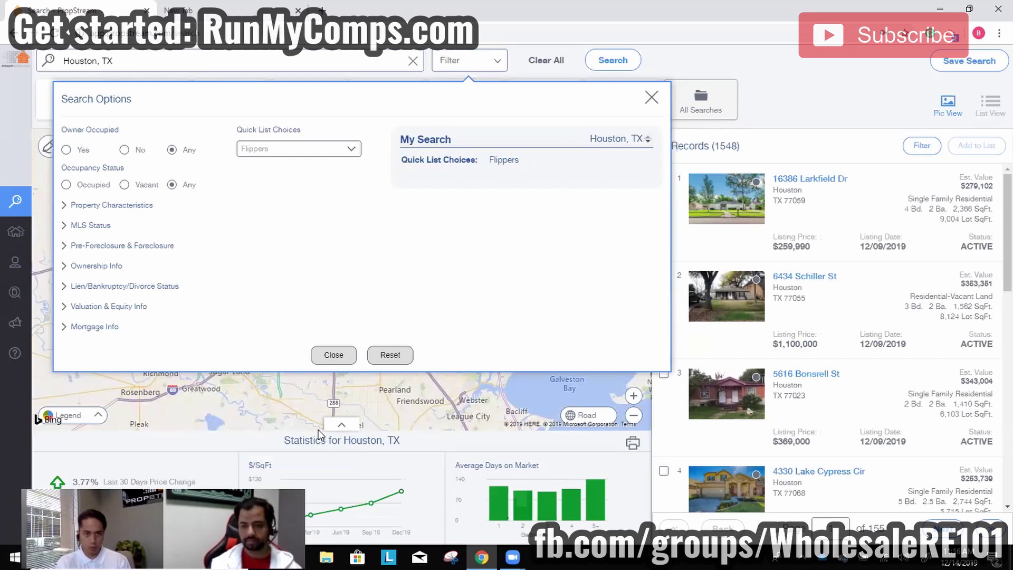
pyautogui.click(714, 194)
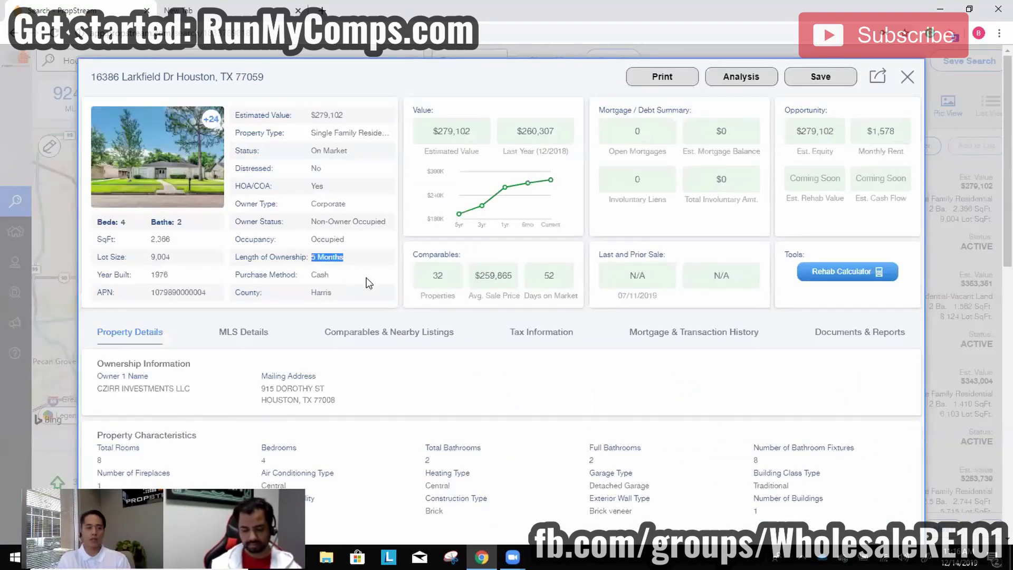
pyautogui.click(240, 332)
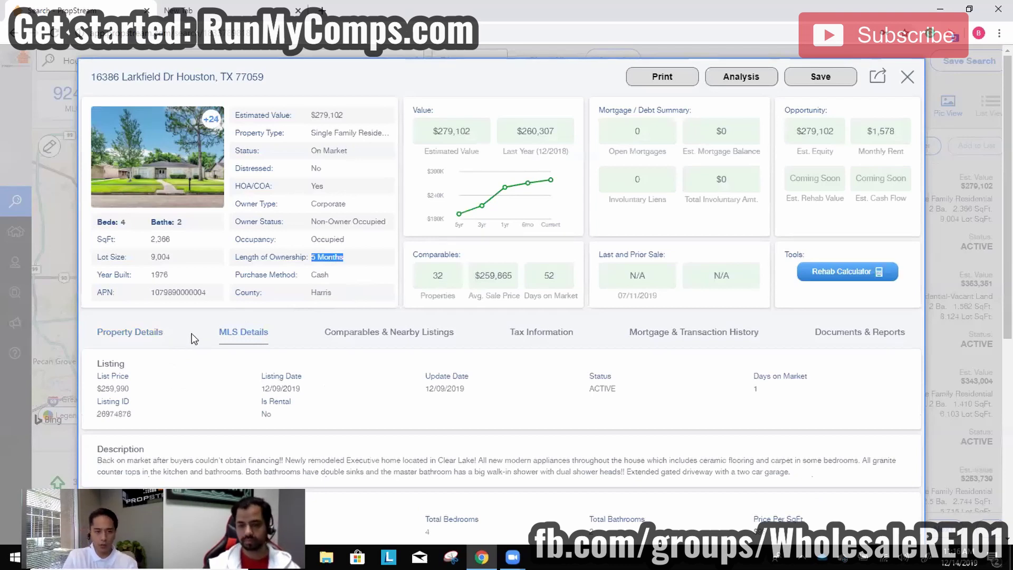
pyautogui.click(691, 341)
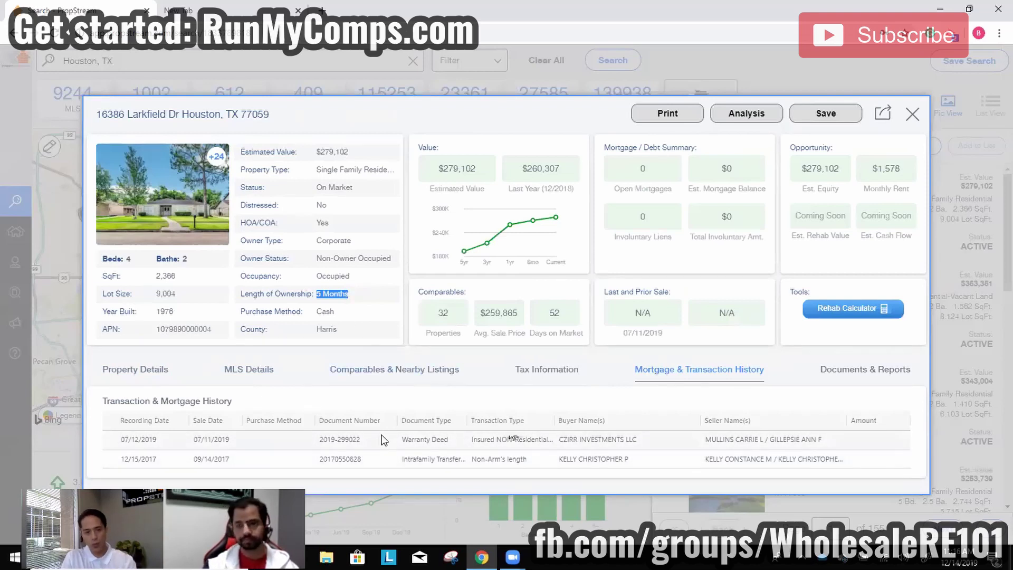
pyautogui.click(248, 375)
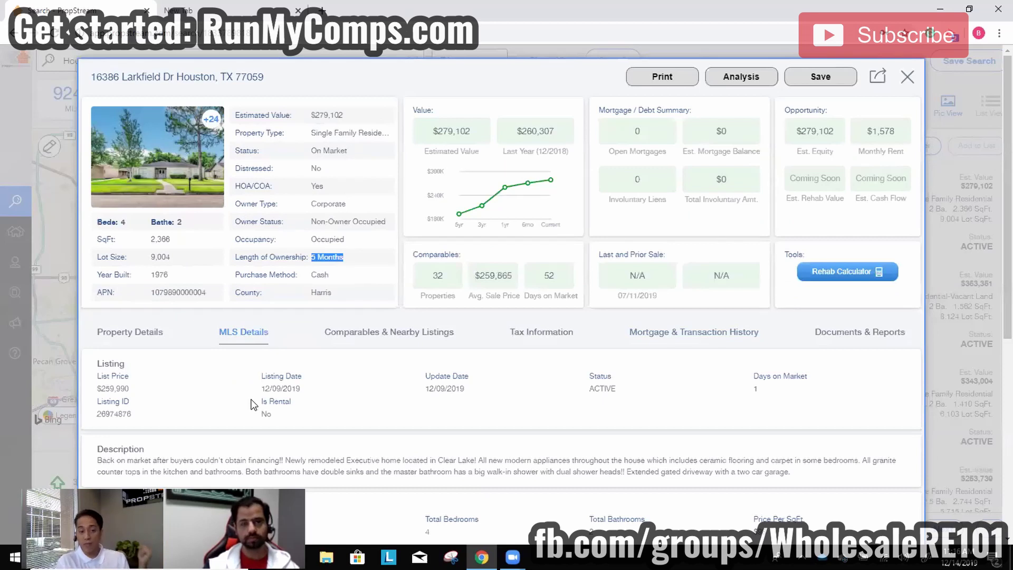
pyautogui.click(133, 325)
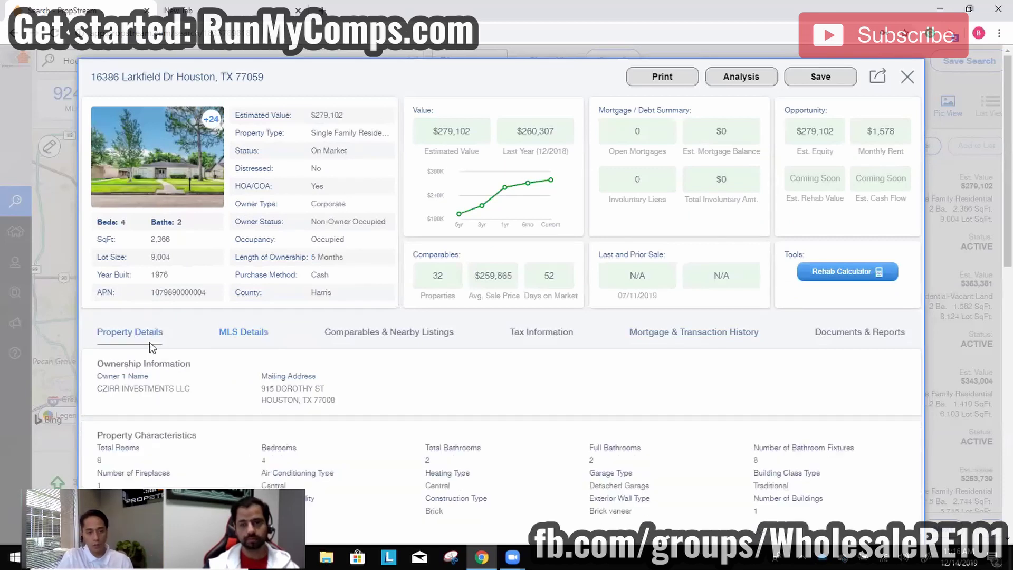
pyautogui.doubleClick(169, 389)
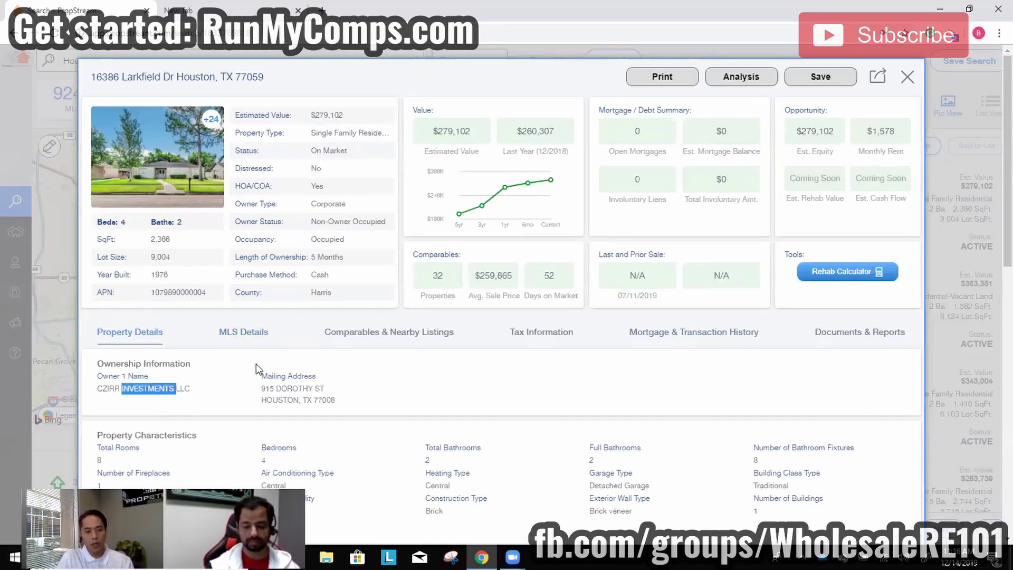
pyautogui.click(295, 399)
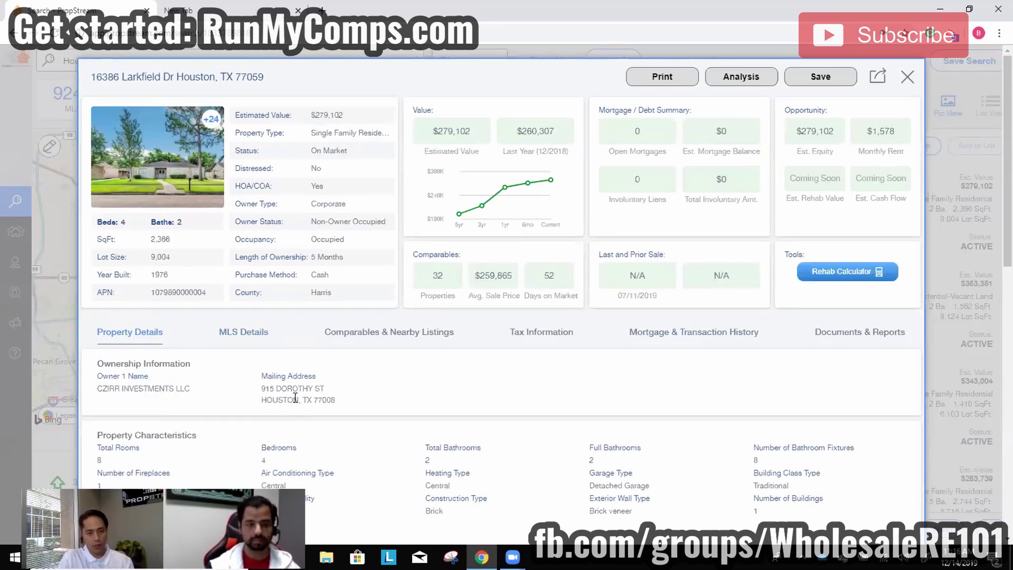
pyautogui.click(244, 335)
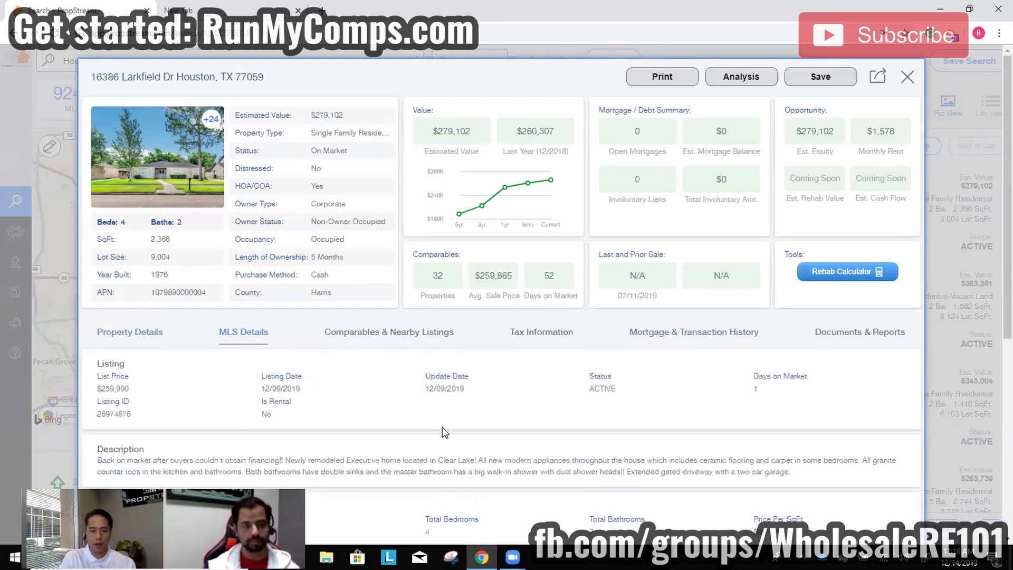
pyautogui.scroll(-5, 442, 426)
pyautogui.scroll(-1, 382, 449)
pyautogui.scroll(1, 396, 454)
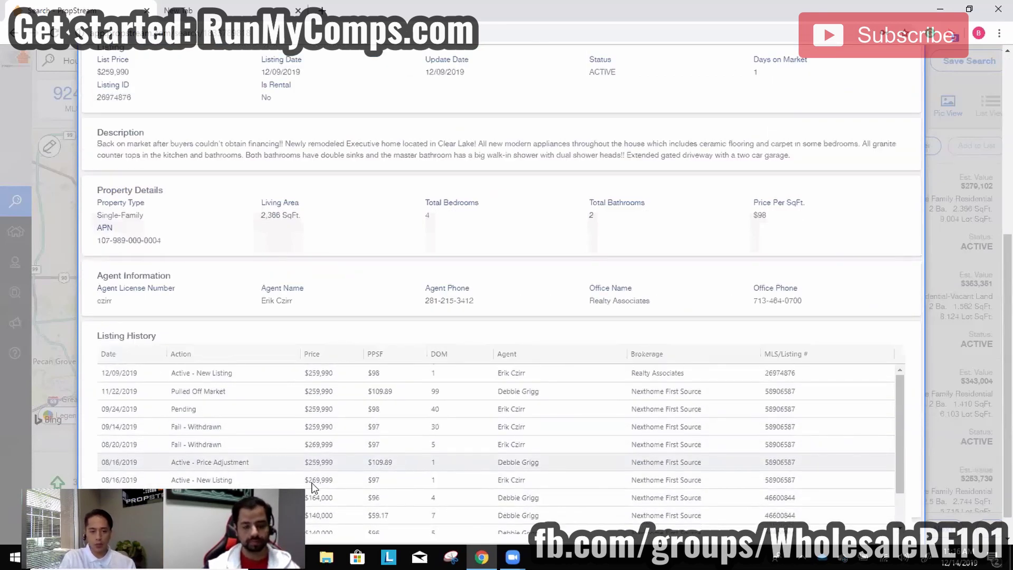
pyautogui.scroll(1, 417, 459)
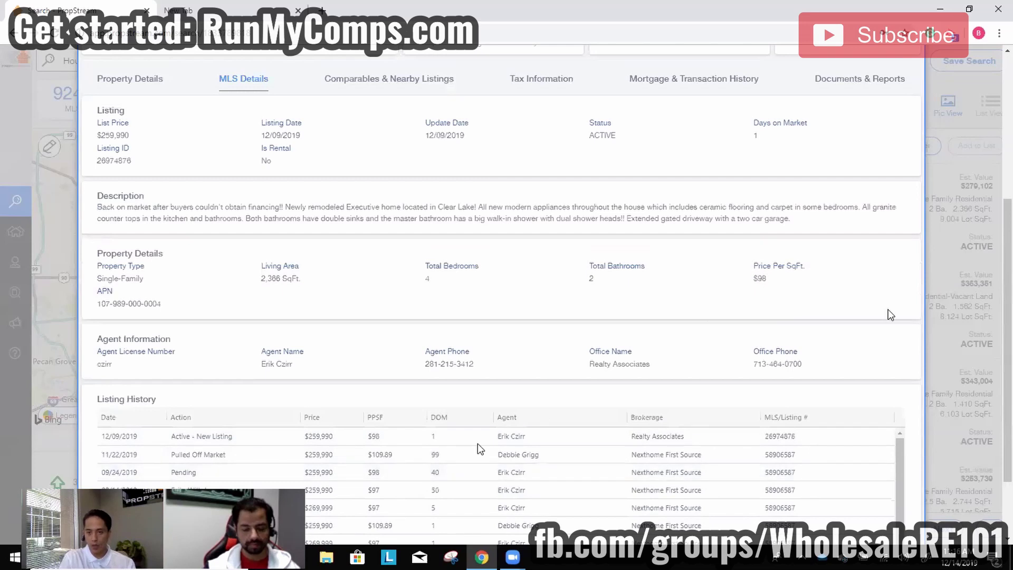
pyautogui.scroll(-2, 887, 314)
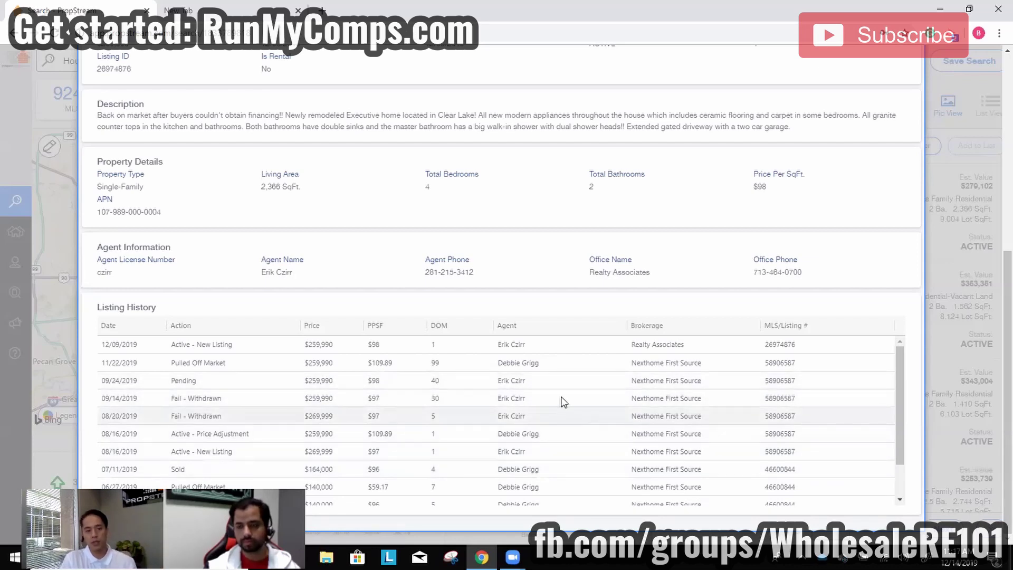
pyautogui.scroll(3, 538, 437)
pyautogui.scroll(1, 575, 422)
pyautogui.scroll(-3, 622, 407)
pyautogui.scroll(-3, 667, 385)
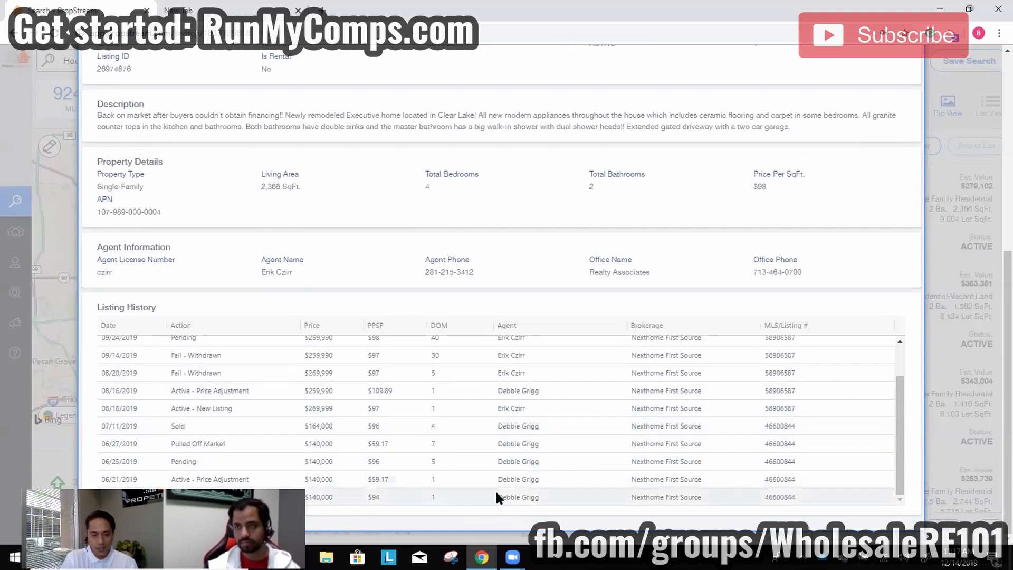
pyautogui.scroll(2, 493, 484)
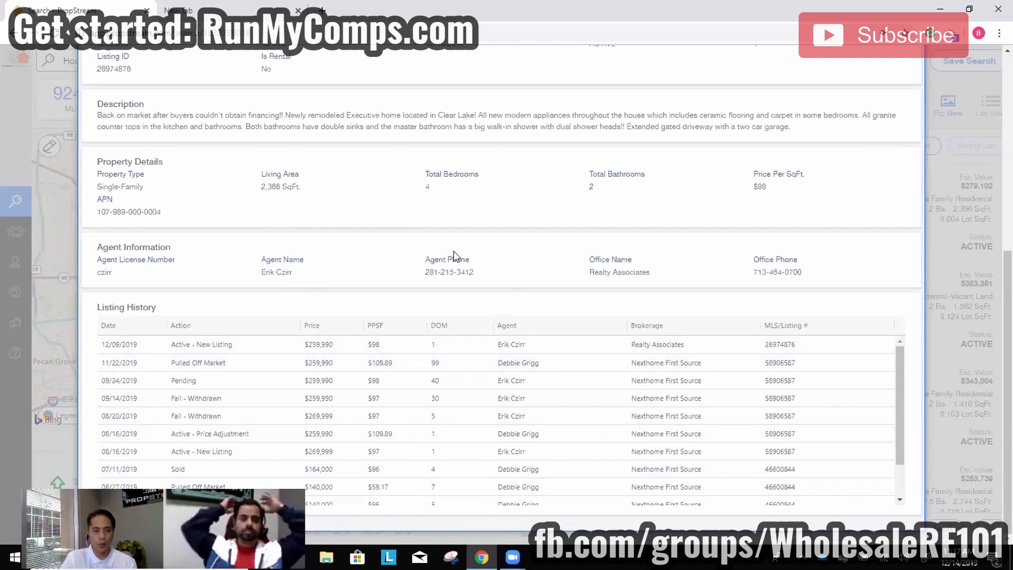
pyautogui.scroll(5, 499, 209)
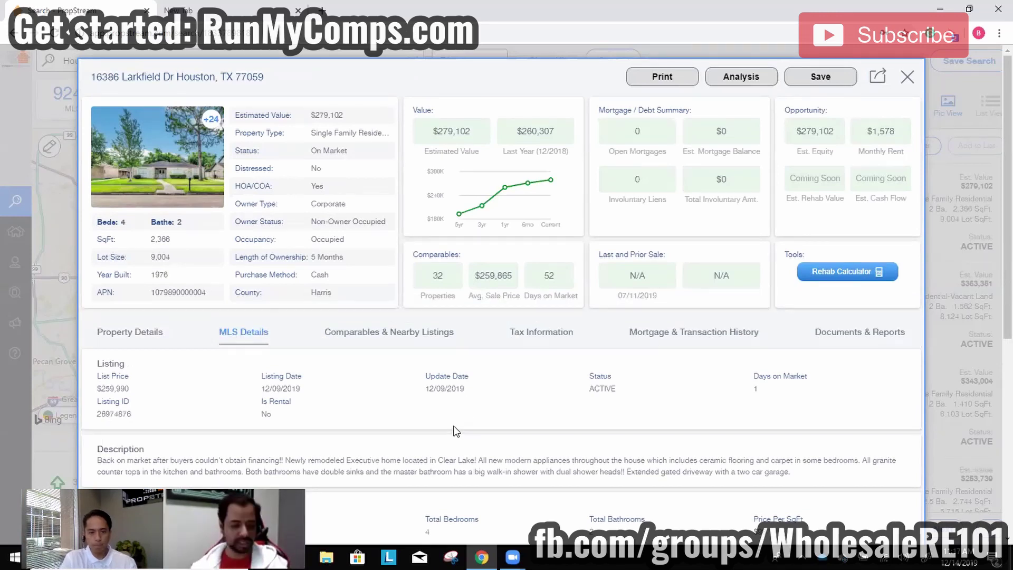
pyautogui.scroll(-5, 451, 435)
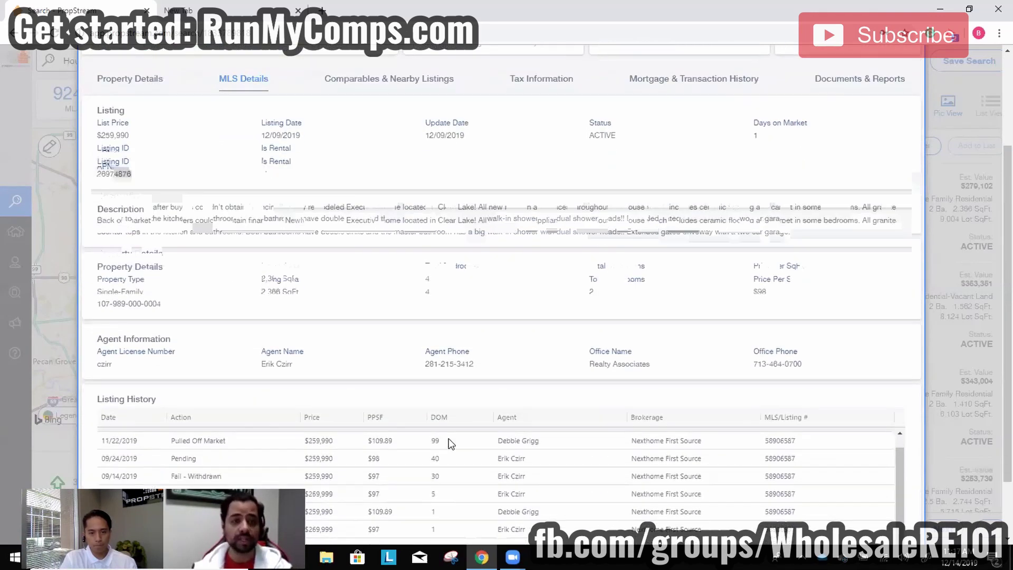
pyautogui.scroll(2, 589, 495)
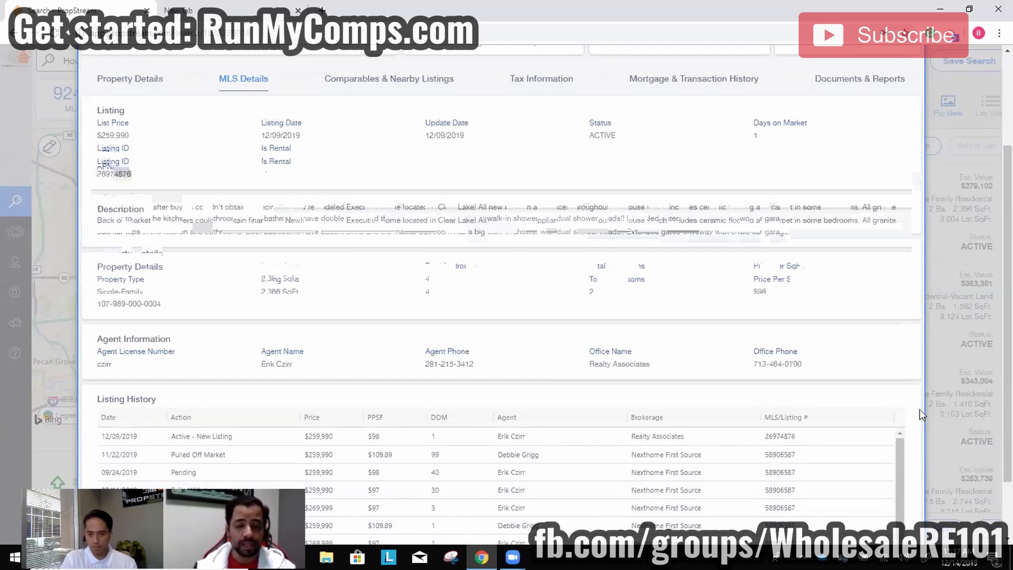
pyautogui.scroll(-2, 918, 410)
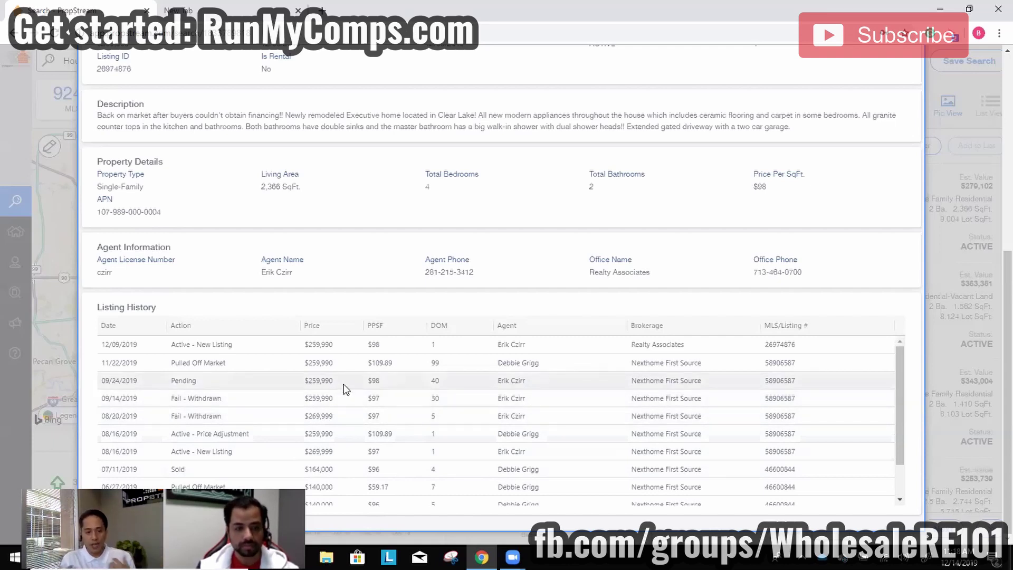
pyautogui.scroll(-2, 391, 461)
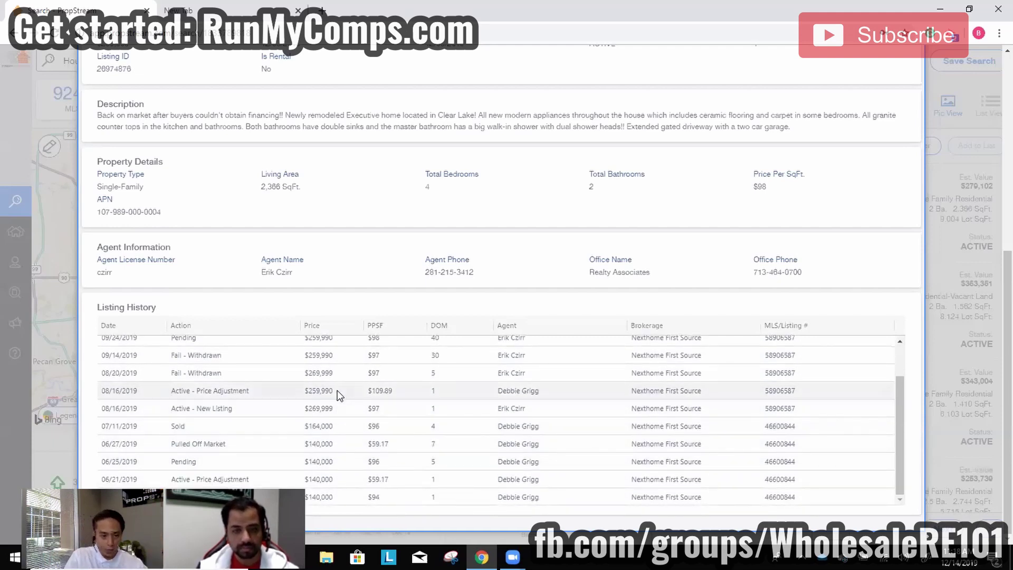
pyautogui.scroll(2, 338, 390)
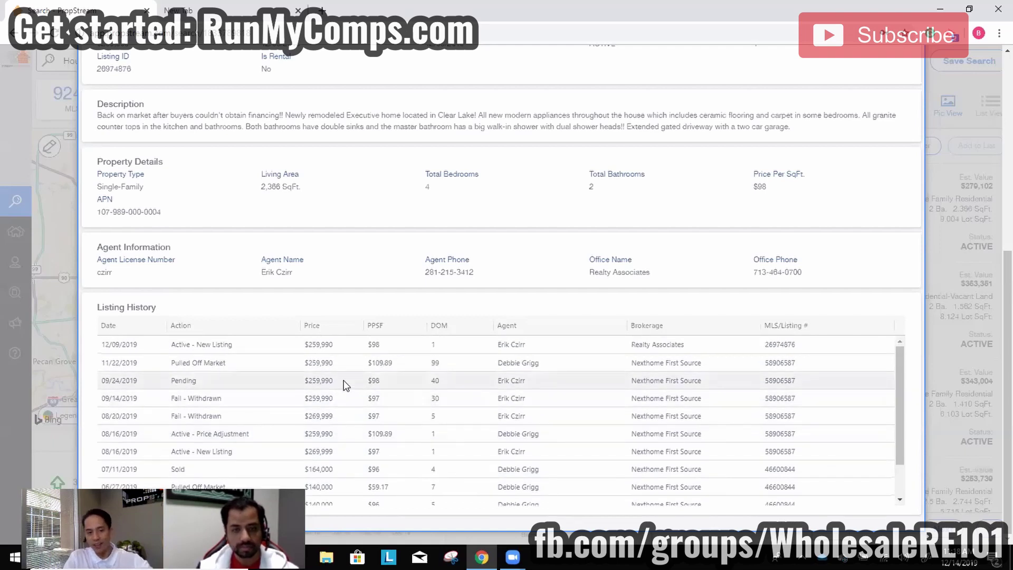
pyautogui.scroll(1, 342, 382)
pyautogui.scroll(-2, 353, 459)
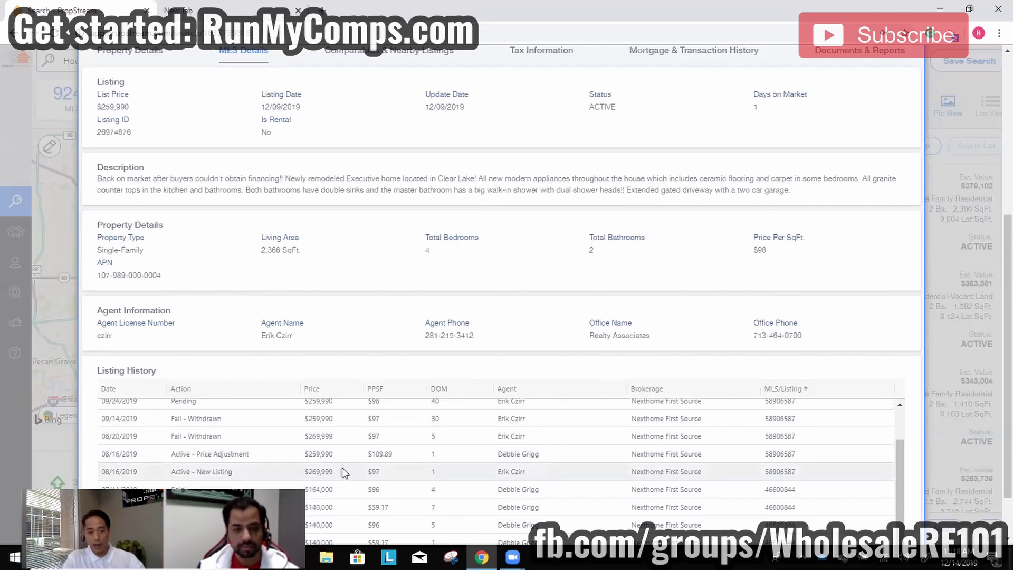
pyautogui.scroll(2, 310, 437)
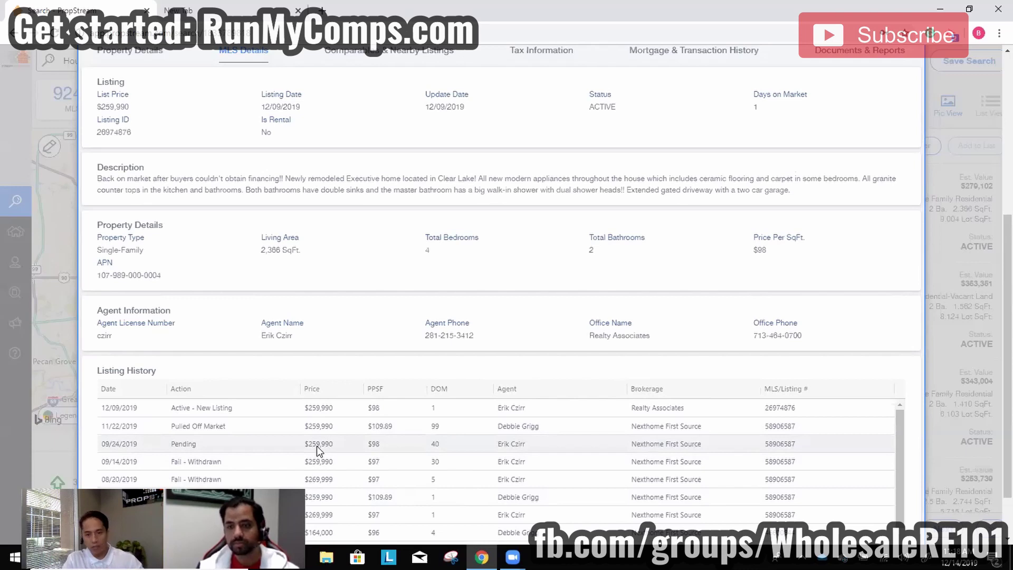
pyautogui.scroll(5, 317, 445)
pyautogui.click(173, 173)
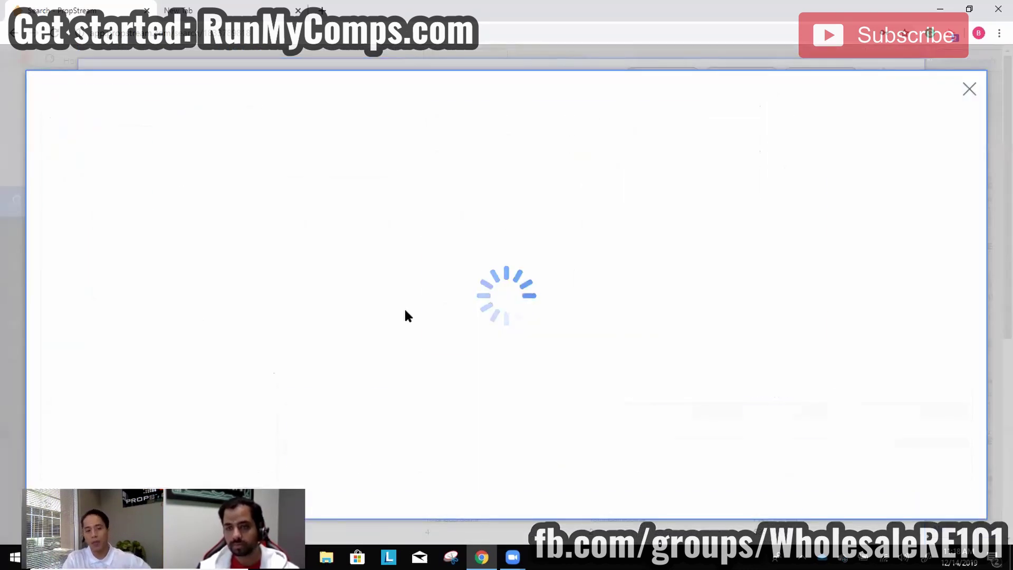
pyautogui.click(129, 267)
pyautogui.click(124, 267)
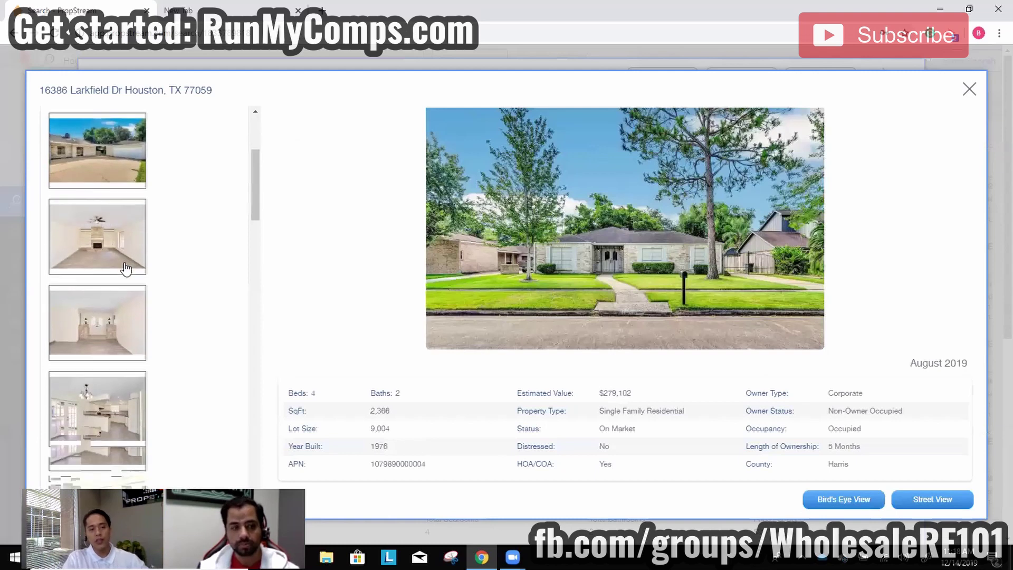
pyautogui.click(108, 330)
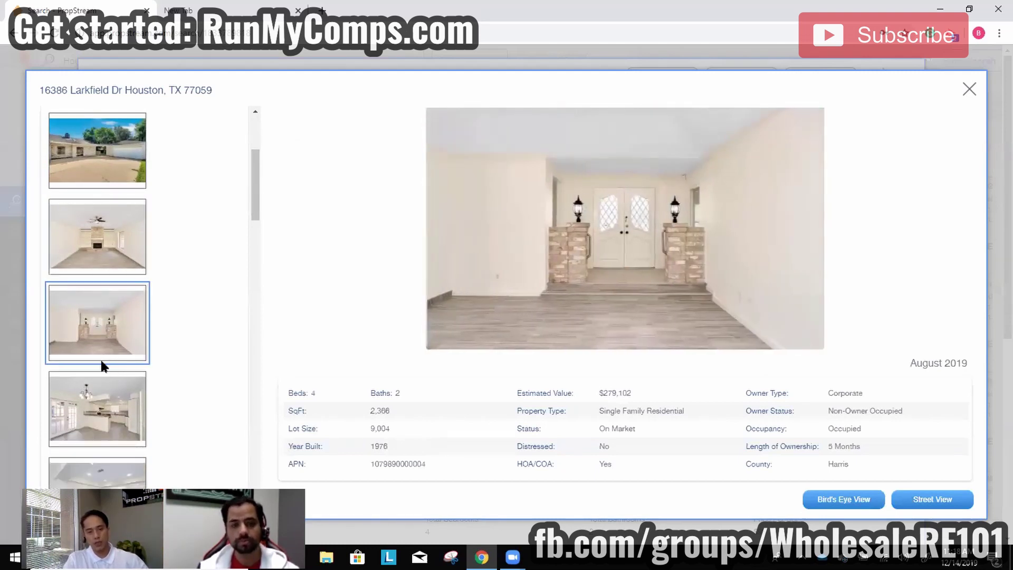
pyautogui.click(108, 398)
pyautogui.scroll(-5, 204, 348)
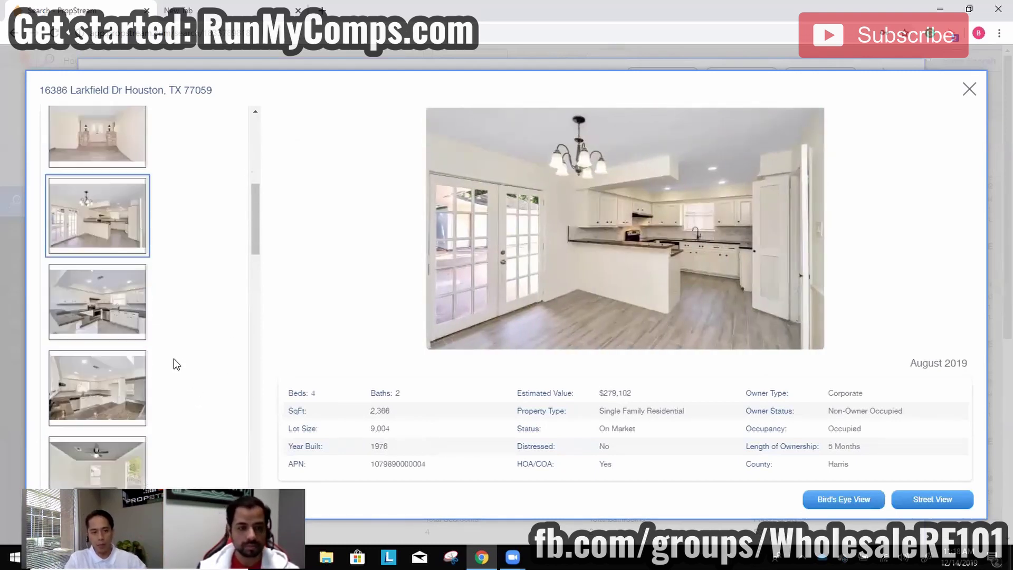
pyautogui.click(113, 280)
pyautogui.scroll(-2, 113, 283)
pyautogui.click(107, 295)
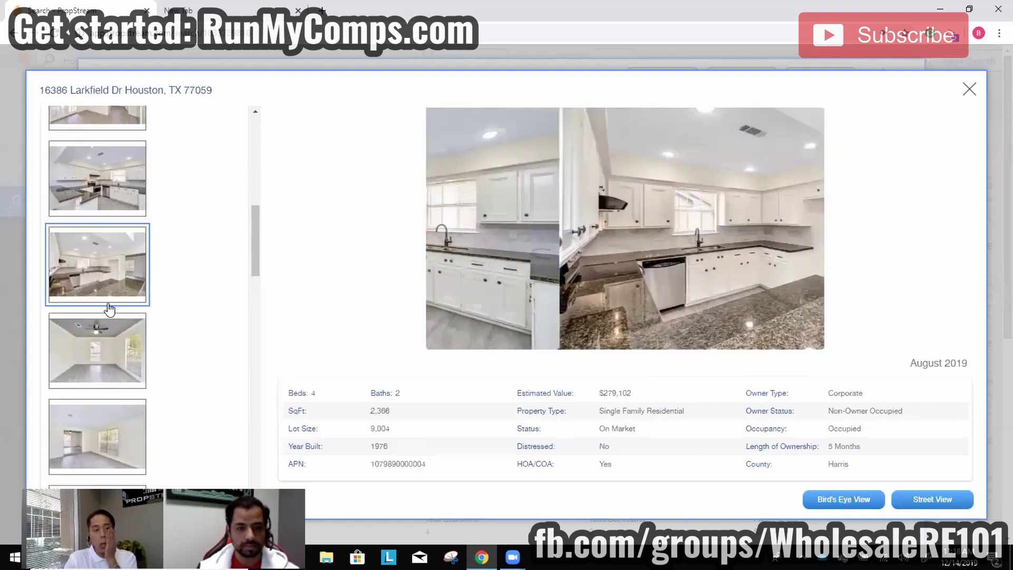
pyautogui.click(98, 370)
pyautogui.click(98, 425)
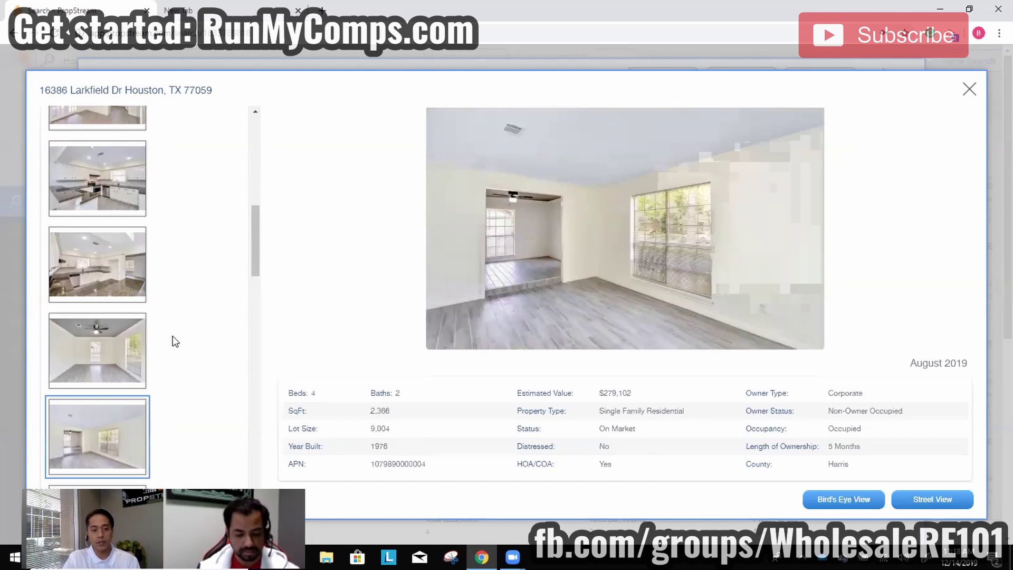
pyautogui.scroll(-3, 158, 341)
pyautogui.click(118, 338)
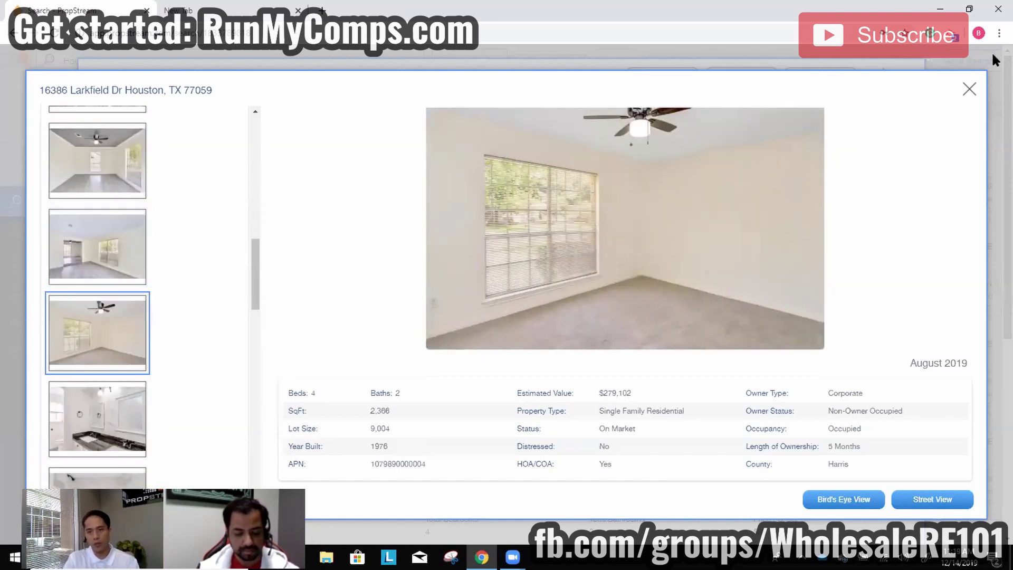
pyautogui.click(970, 88)
pyautogui.scroll(-6, 551, 438)
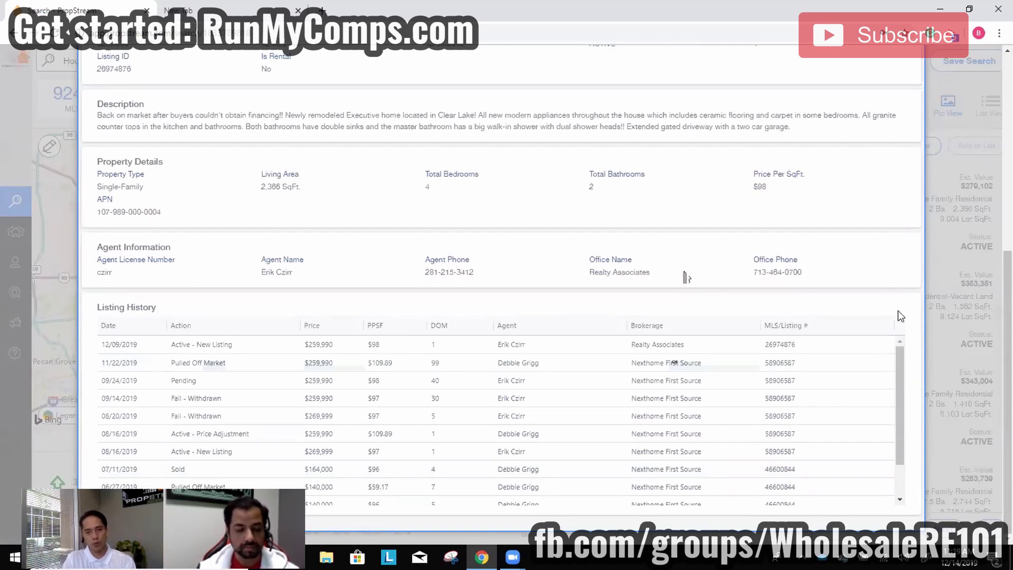
# Close the Larkfield Dr record and step the search's quick list up to Flippers.
pyautogui.scroll(5, 823, 188)
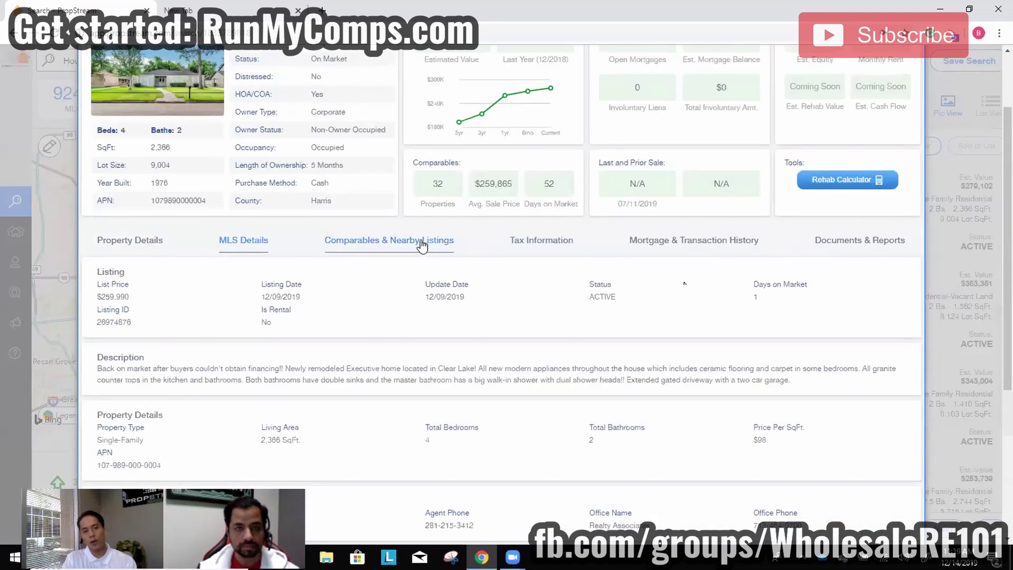
pyautogui.click(63, 302)
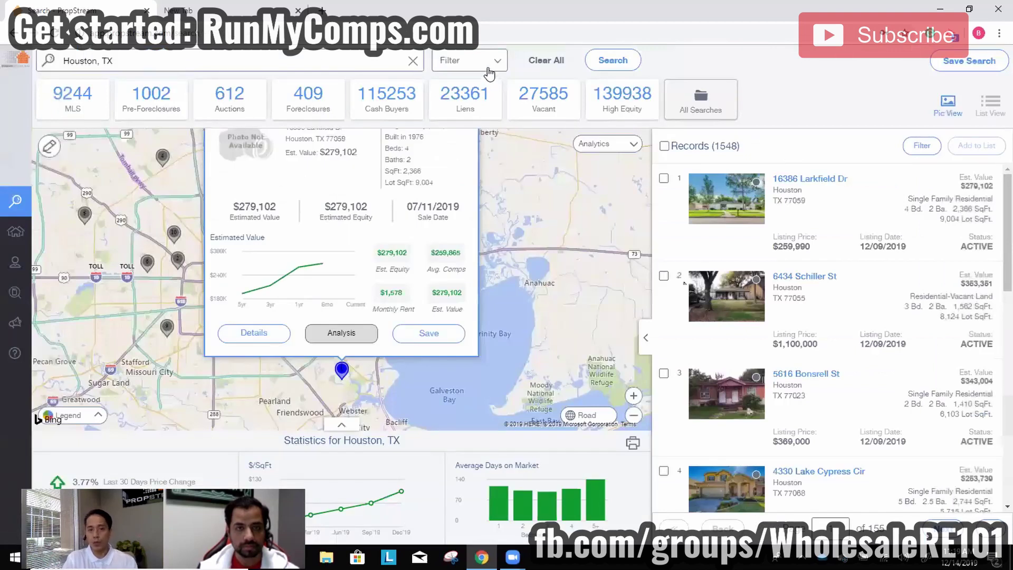
pyautogui.click(490, 74)
pyautogui.click(272, 155)
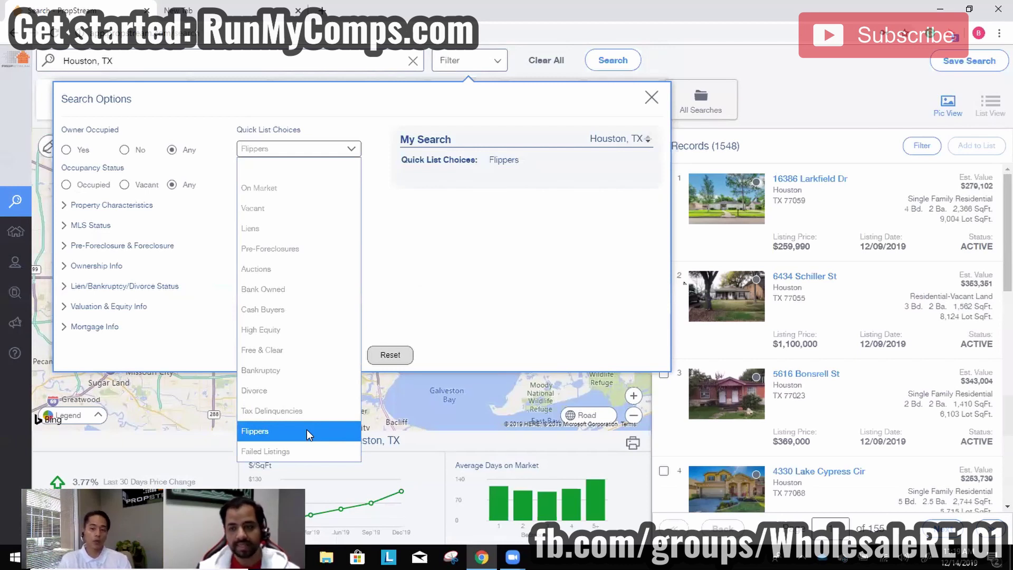
pyautogui.press('Up')
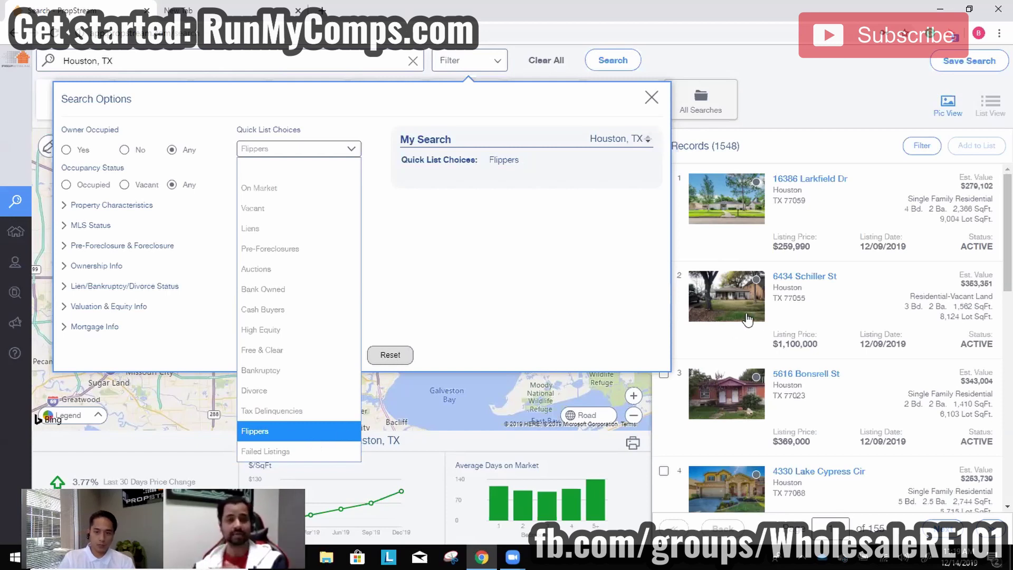
pyautogui.click(741, 297)
pyautogui.click(741, 296)
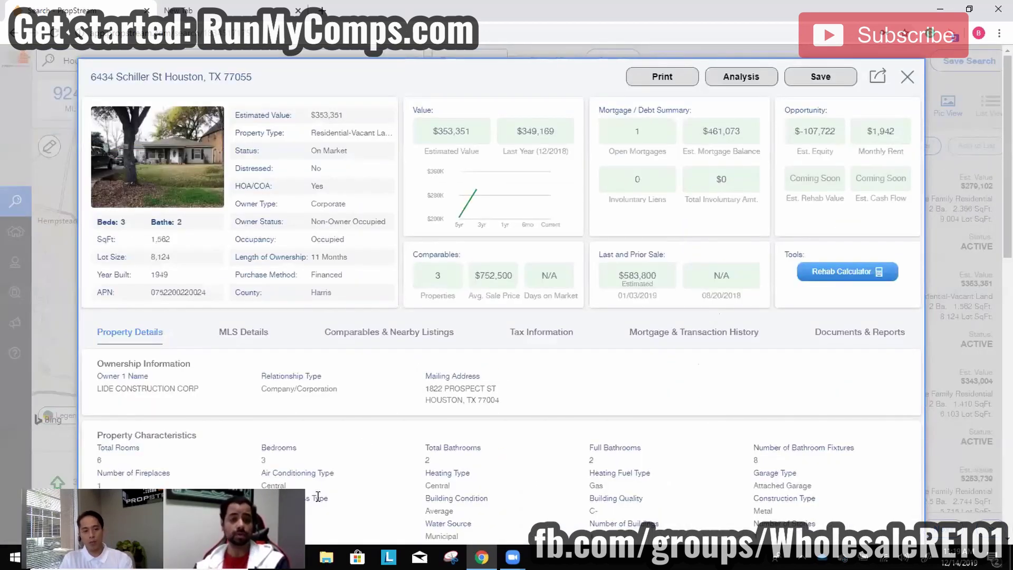
pyautogui.tripleClick(148, 388)
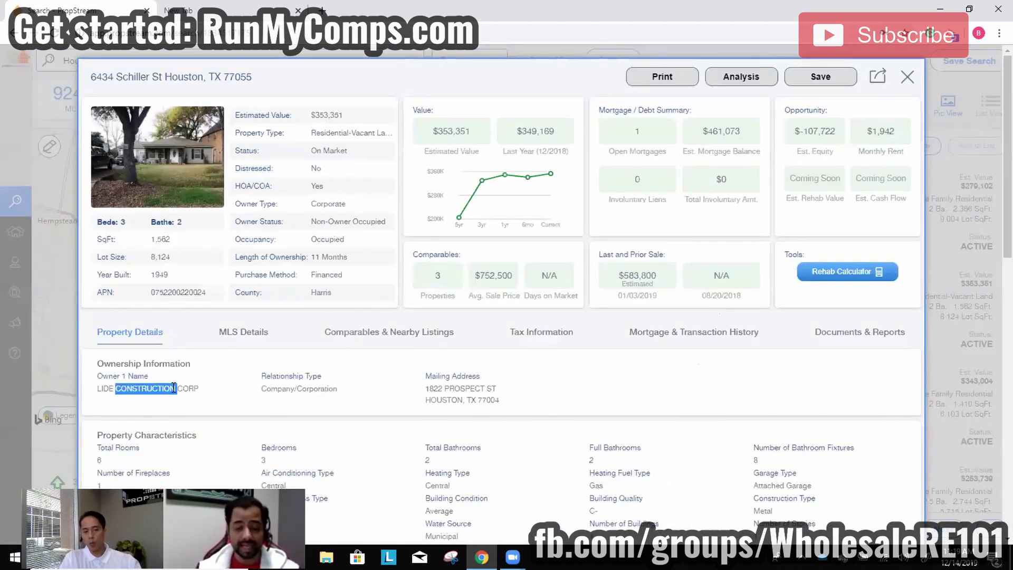
pyautogui.doubleClick(488, 400)
# Review its MLS listing details, selecting the listing agent's name and office.
pyautogui.click(233, 333)
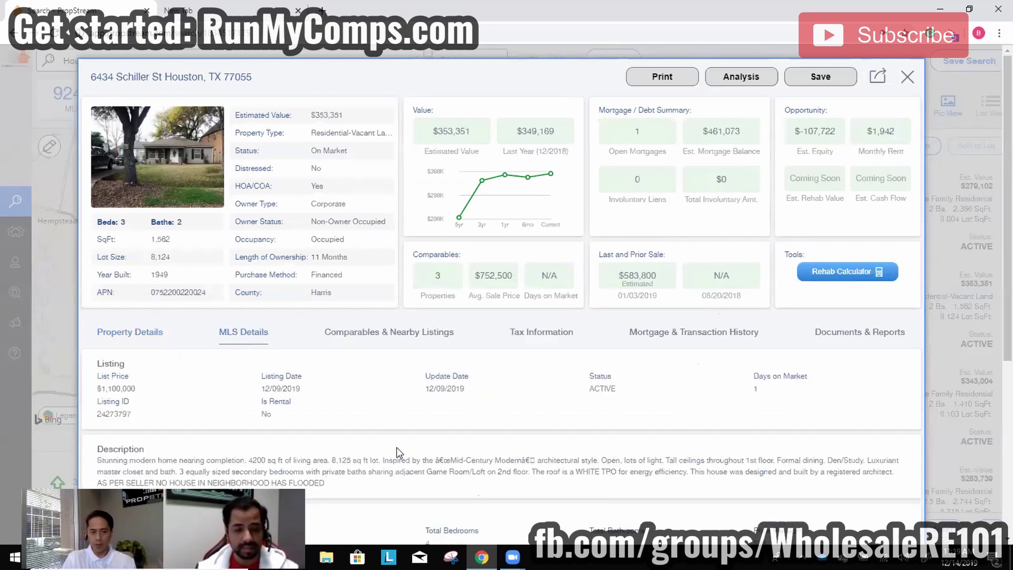
pyautogui.scroll(-5, 496, 431)
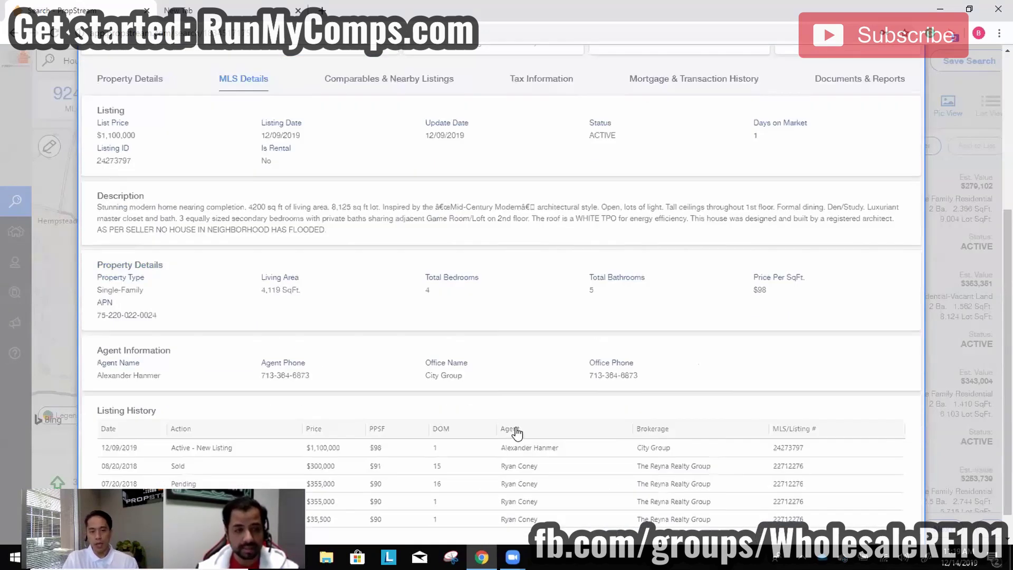
pyautogui.scroll(-1, 517, 432)
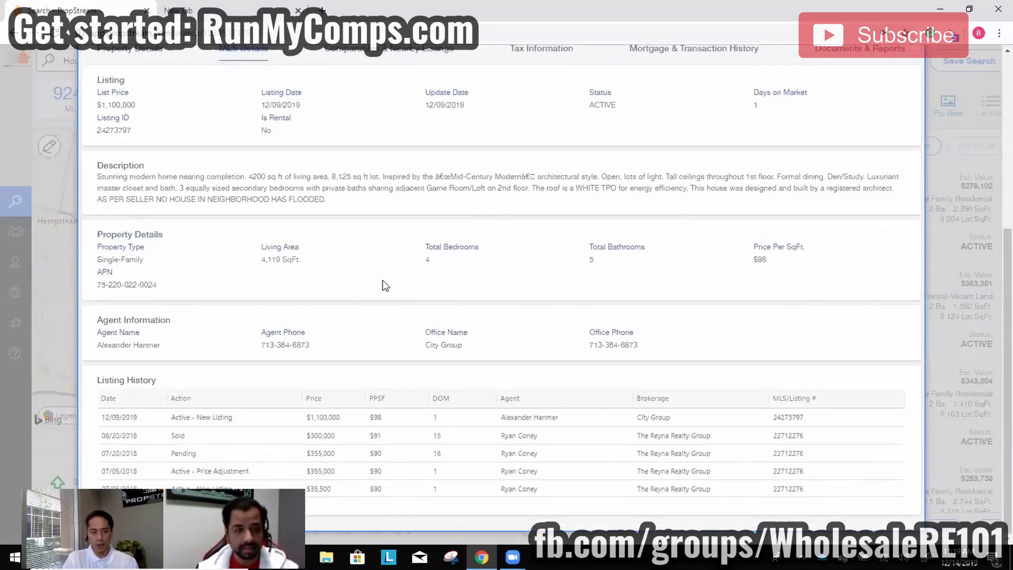
pyautogui.tripleClick(133, 346)
pyautogui.doubleClick(454, 344)
pyautogui.click(281, 351)
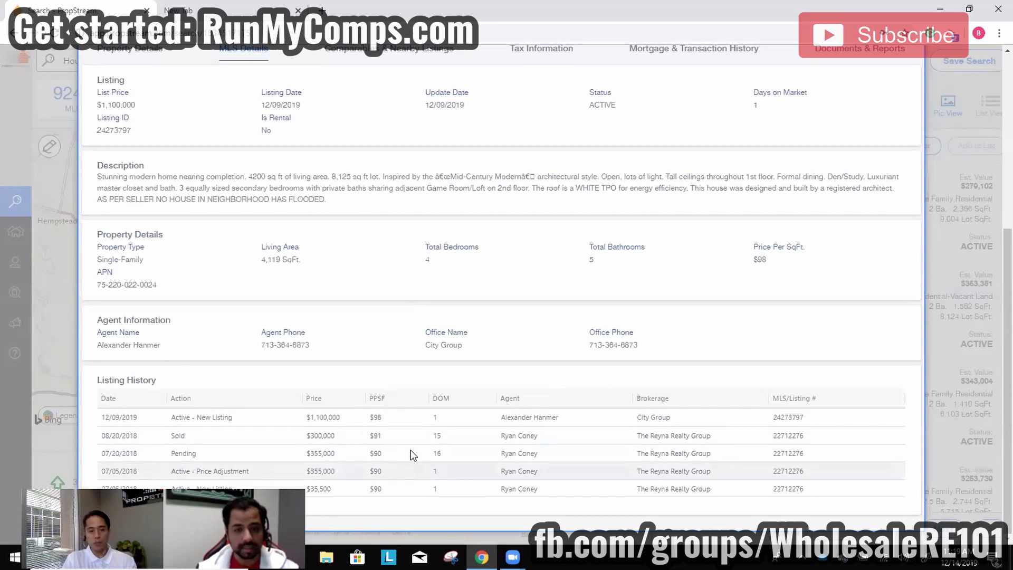
# Check the mortgage history, including the $467,000 construction loan recorded 01/07/2019.
pyautogui.scroll(5, 722, 253)
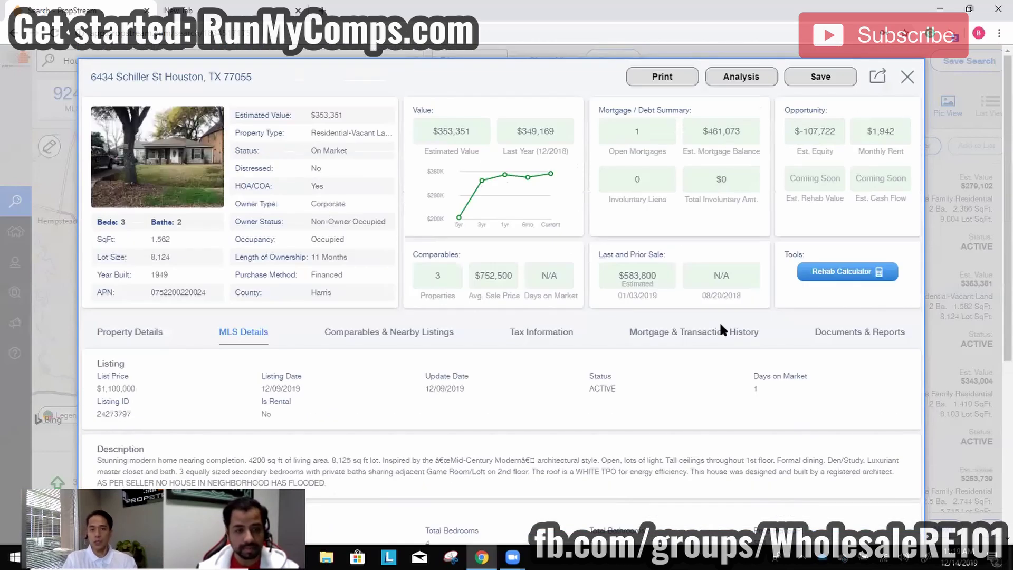
pyautogui.click(662, 325)
pyautogui.scroll(-1, 658, 415)
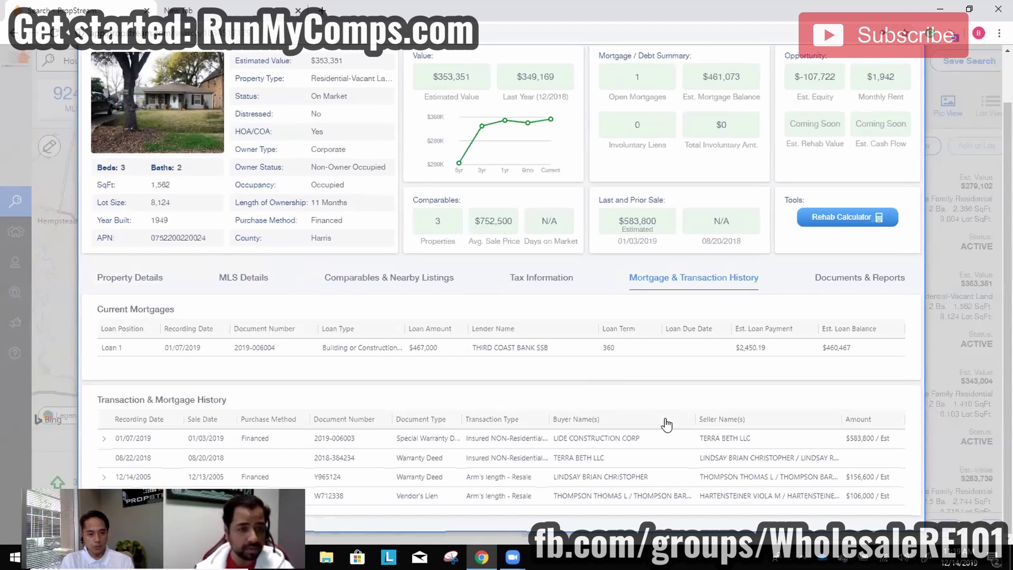
pyautogui.scroll(2, 437, 296)
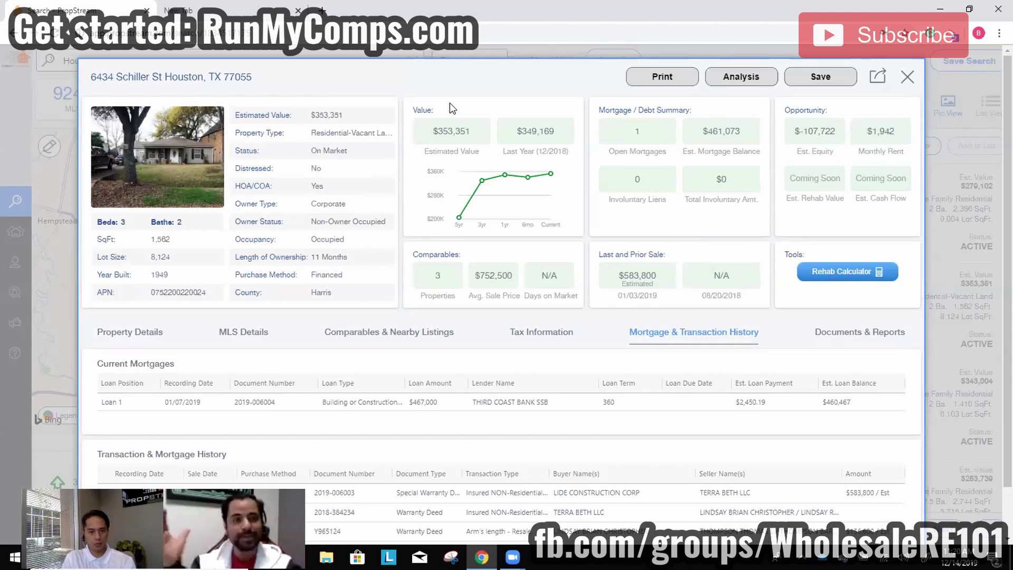
# Close the Schiller St record and set the quick list from Flippers to the blank choice.
pyautogui.click(908, 77)
pyautogui.click(468, 60)
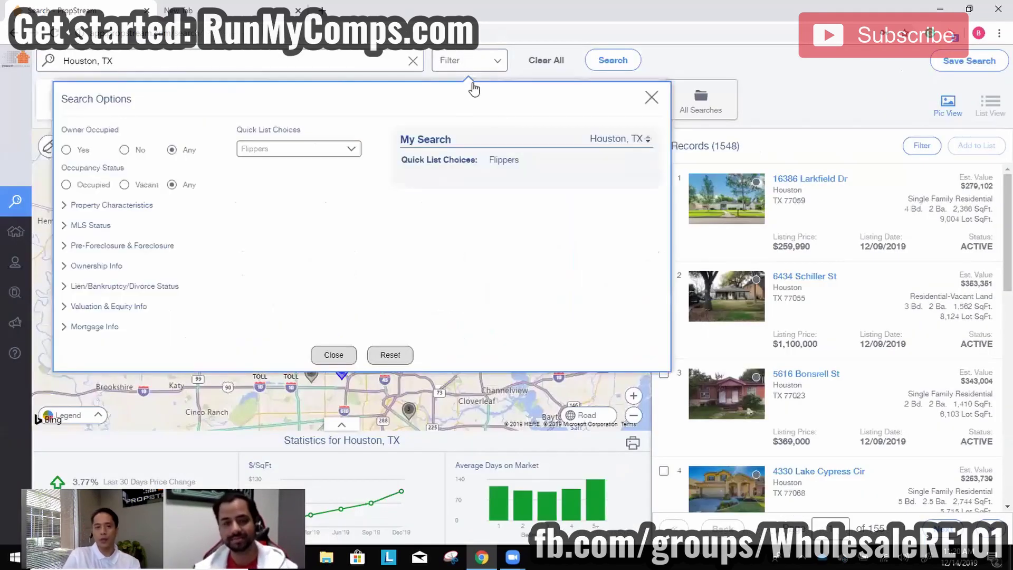
pyautogui.click(334, 149)
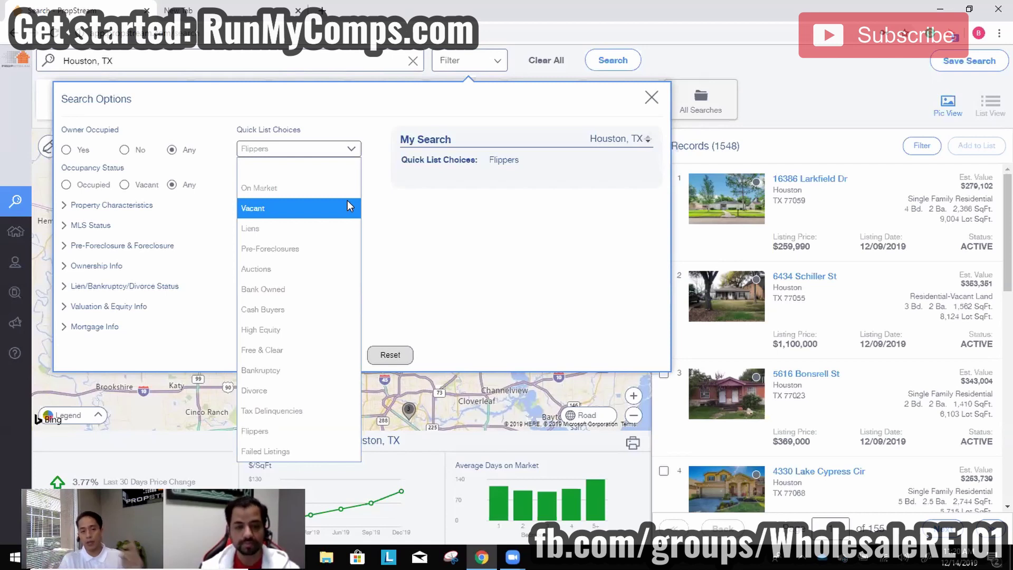
pyautogui.click(329, 168)
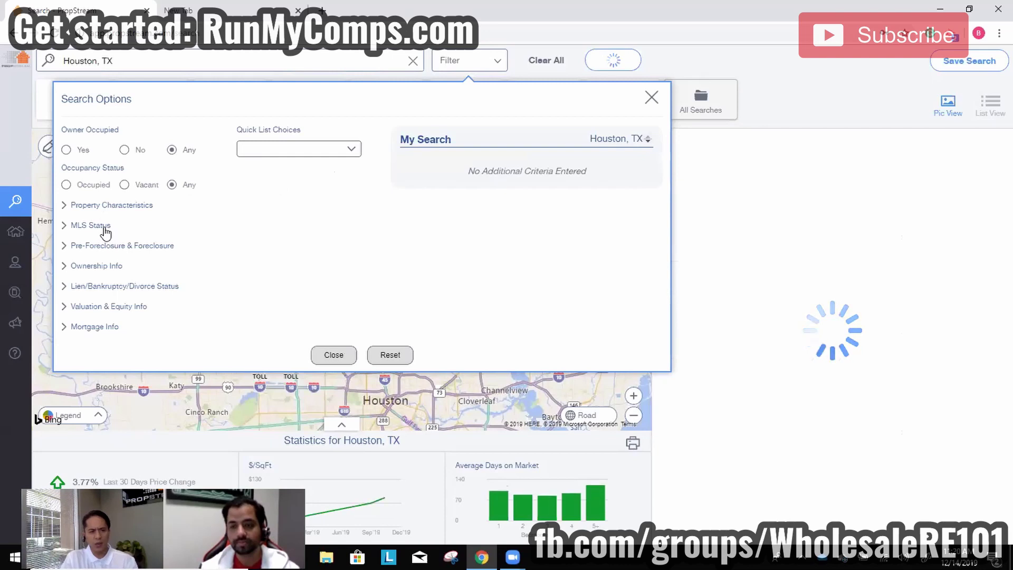
# Set the Year Built filter to 1980–1990 under Property Characteristics.
pyautogui.click(116, 224)
pyautogui.click(141, 205)
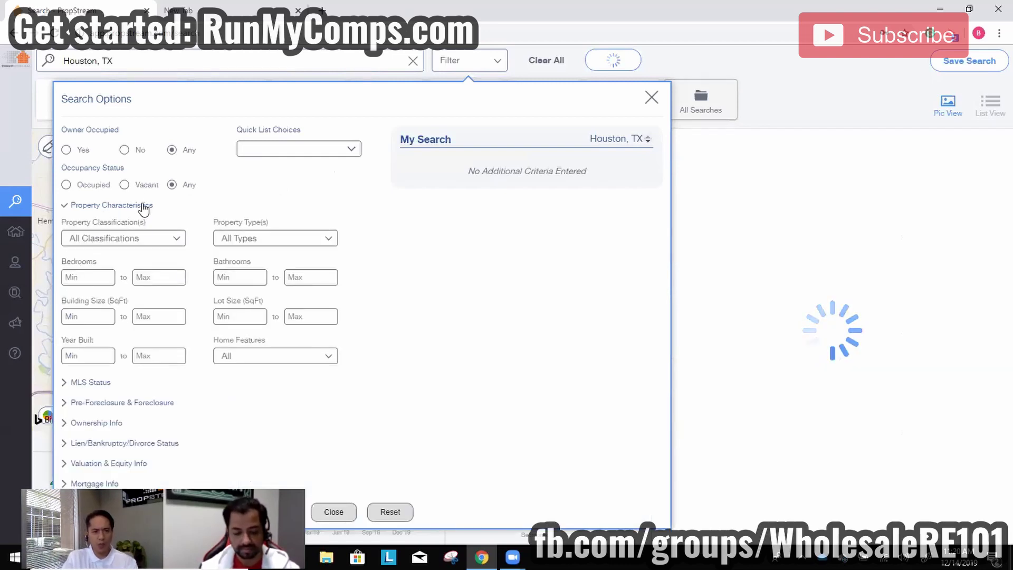
pyautogui.click(100, 357)
pyautogui.write('1980')
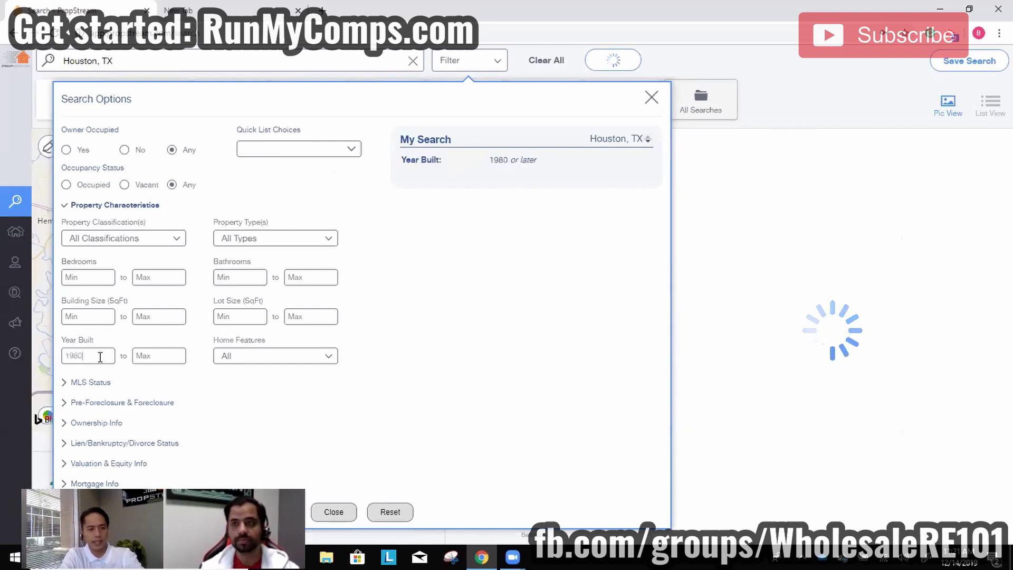
pyautogui.click(166, 355)
pyautogui.write('1990')
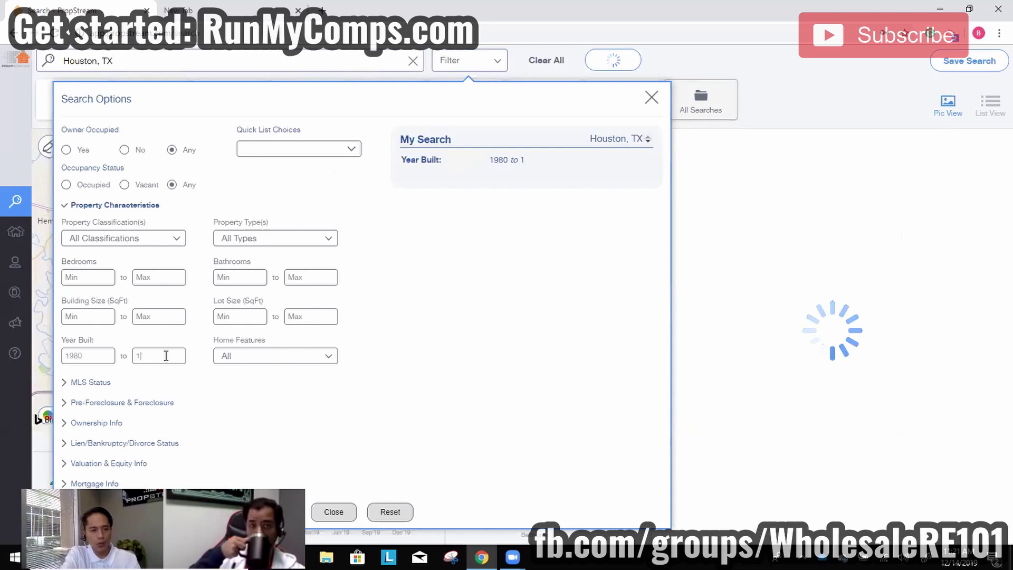
# Limit ownership to Individual owners with at least 7 years of ownership.
pyautogui.click(96, 424)
pyautogui.click(272, 299)
pyautogui.click(284, 323)
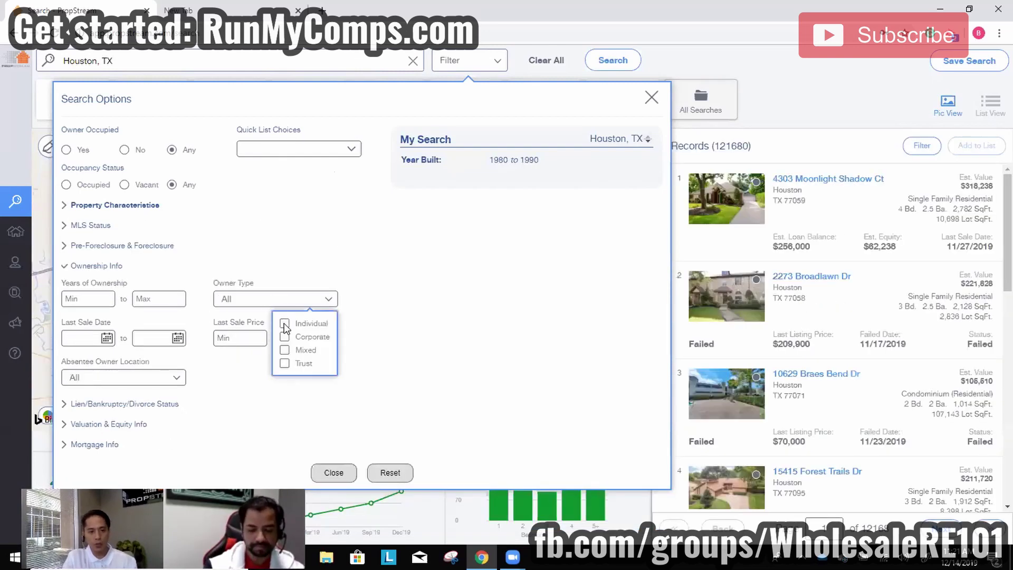
pyautogui.click(89, 298)
pyautogui.write('7')
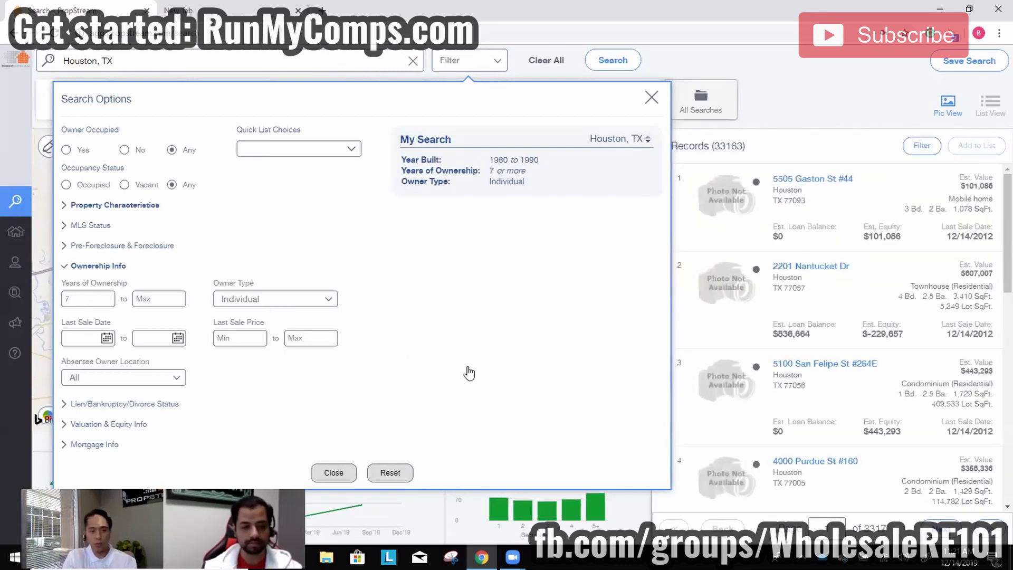
# Close and reopen the search options, then reset all search criteria.
pyautogui.click(332, 473)
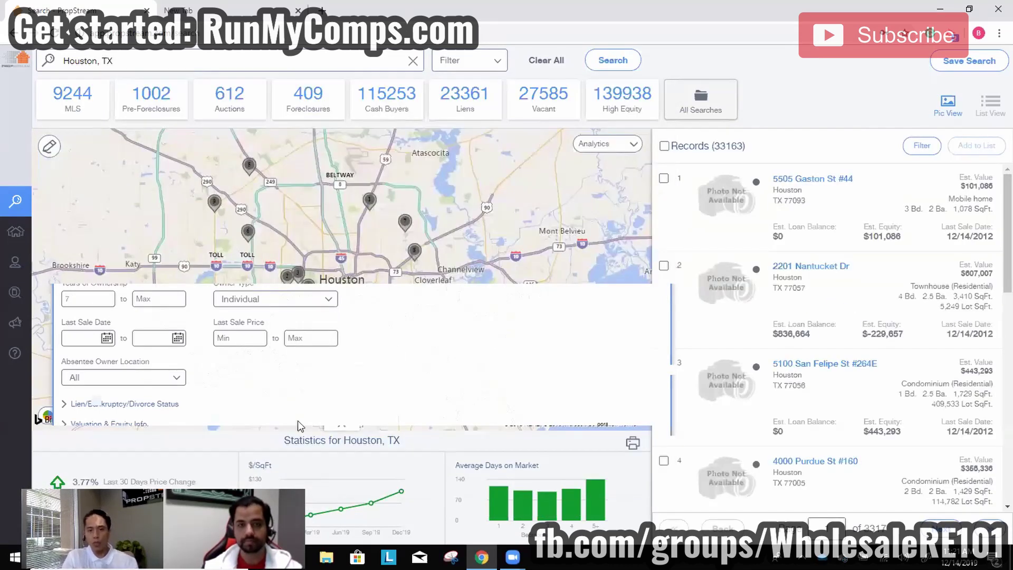
pyautogui.click(465, 62)
pyautogui.click(390, 355)
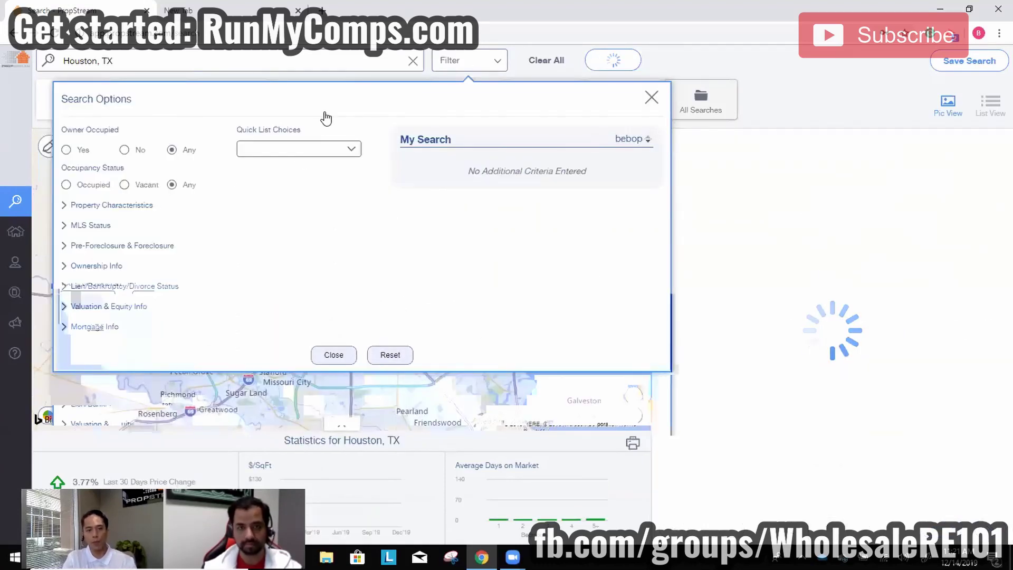
pyautogui.click(299, 148)
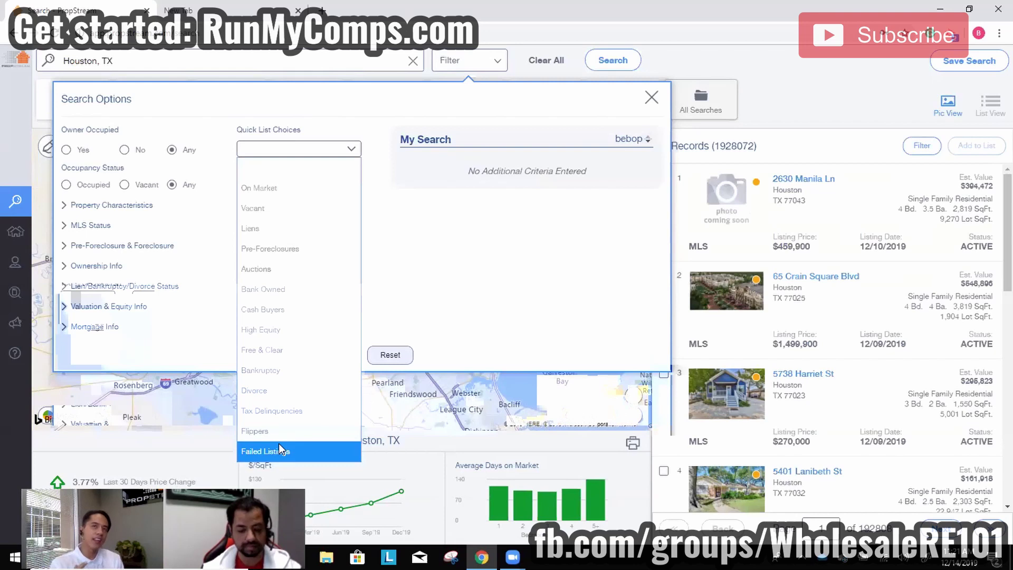
# Select the Failed Listings quick list (13,925 records), then reopen the quick-list choices.
pyautogui.click(279, 444)
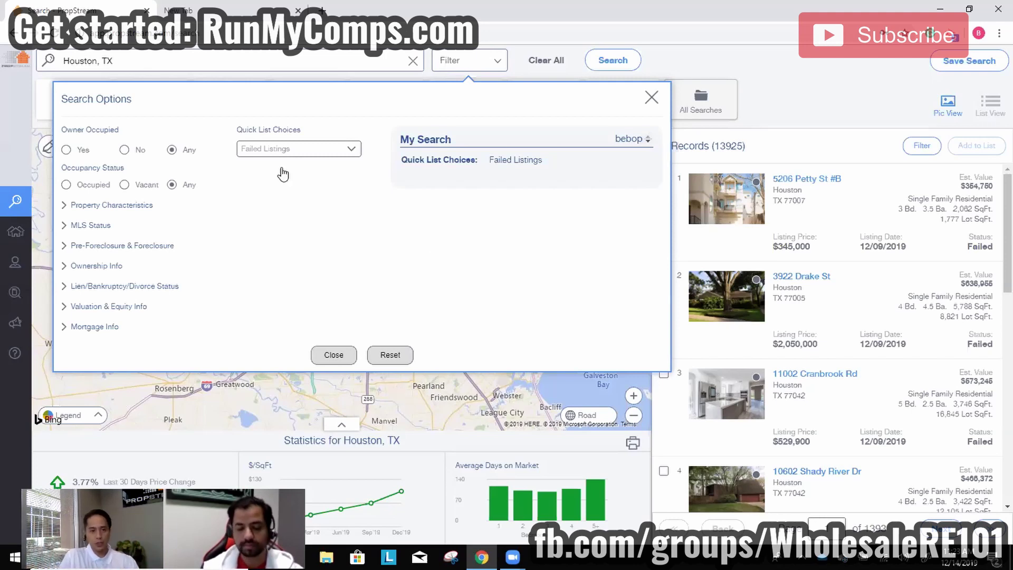
pyautogui.click(266, 152)
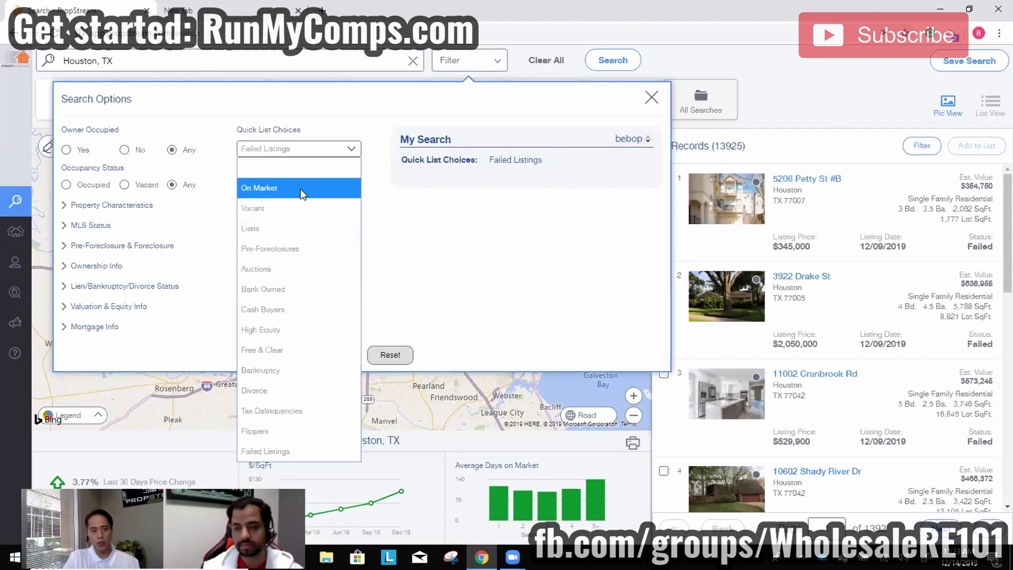
# Clear the quick list and limit MLS status to Fail.
pyautogui.click(296, 167)
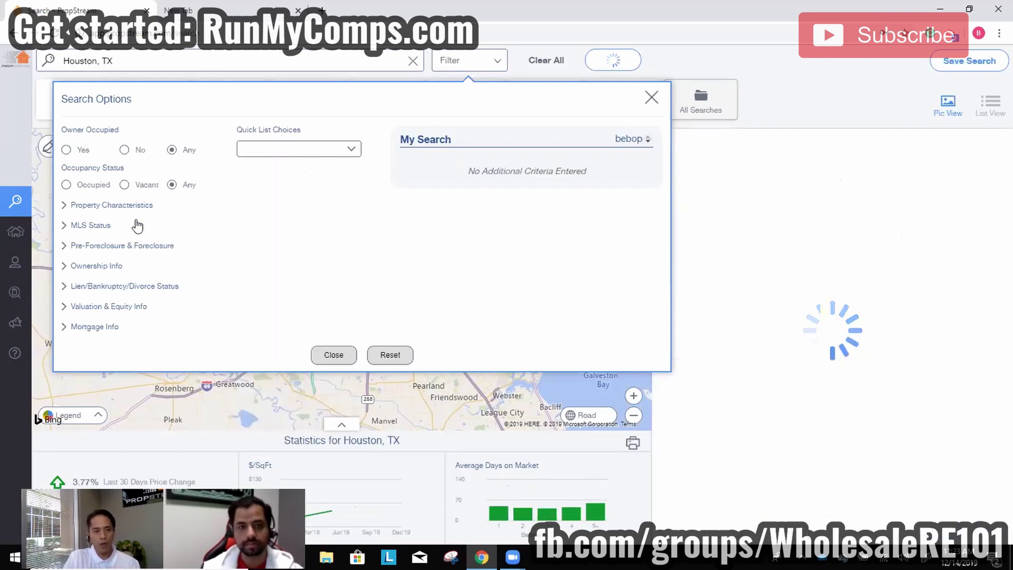
pyautogui.click(122, 225)
pyautogui.click(270, 297)
pyautogui.click(282, 348)
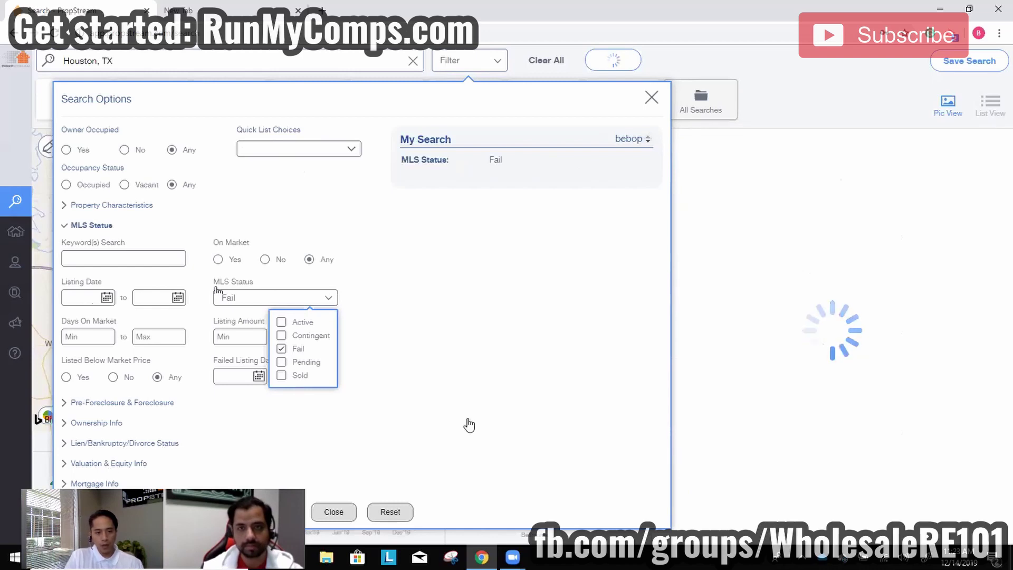
pyautogui.click(368, 406)
pyautogui.moveTo(29, 277)
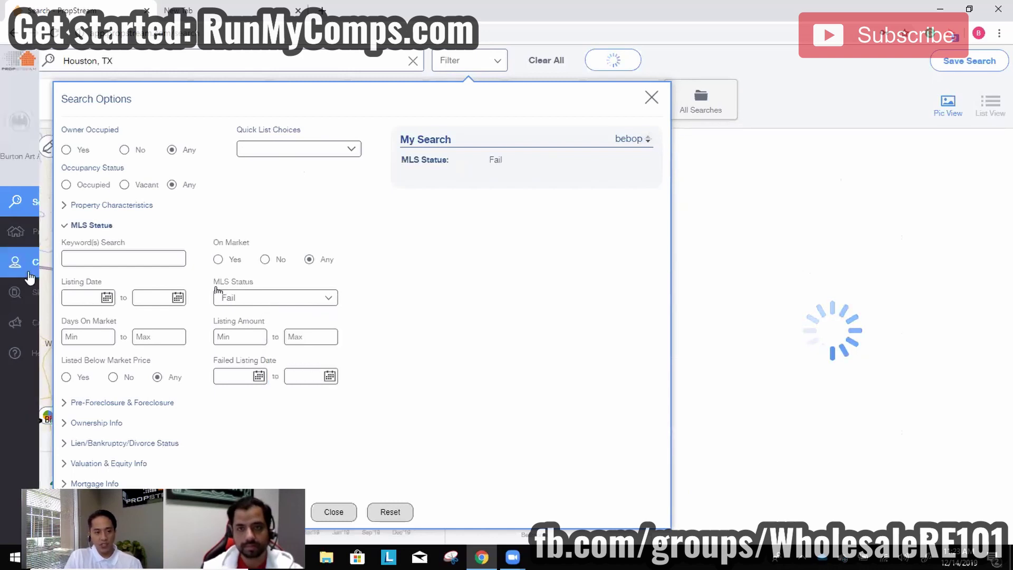
pyautogui.click(106, 297)
pyautogui.click(76, 327)
pyautogui.click(75, 327)
pyautogui.click(76, 327)
pyautogui.click(76, 327)
pyautogui.click(76, 327)
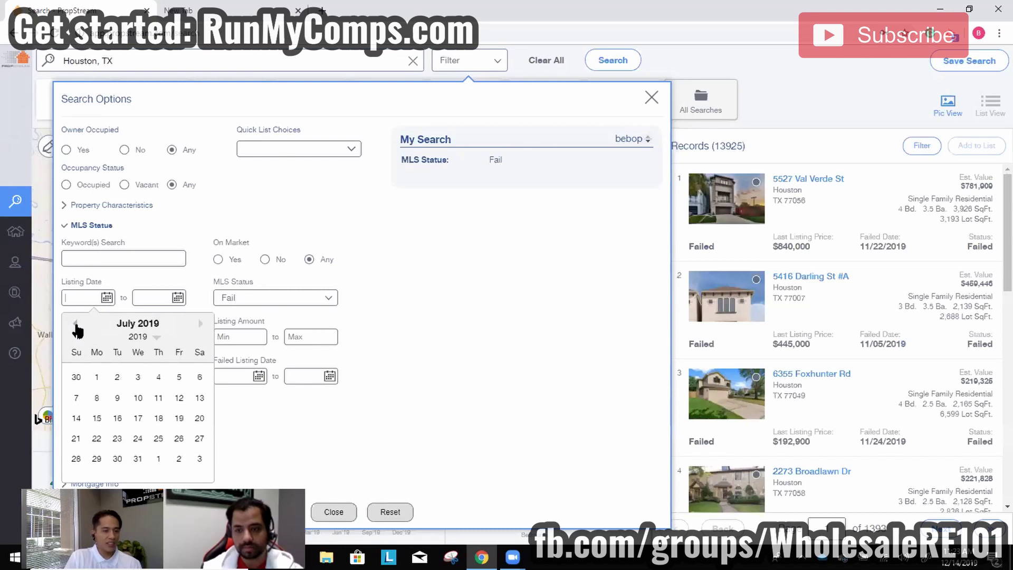
pyautogui.click(97, 377)
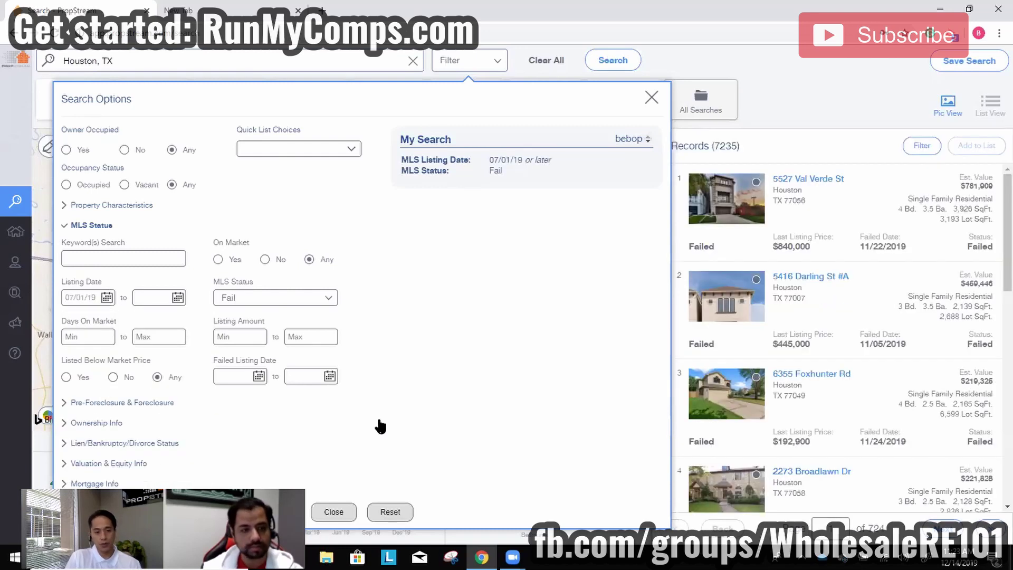
pyautogui.click(349, 509)
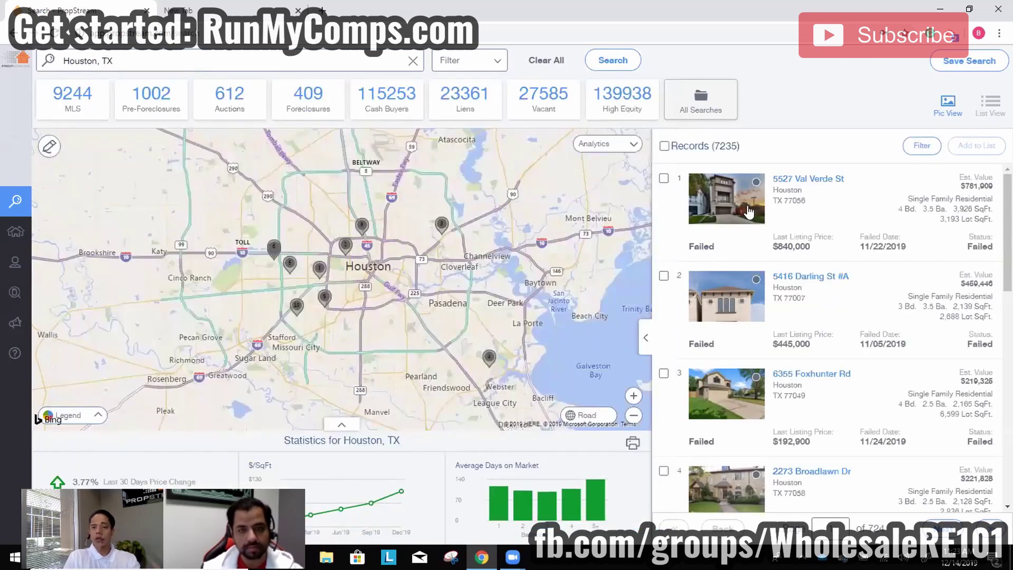
pyautogui.click(749, 211)
pyautogui.click(248, 332)
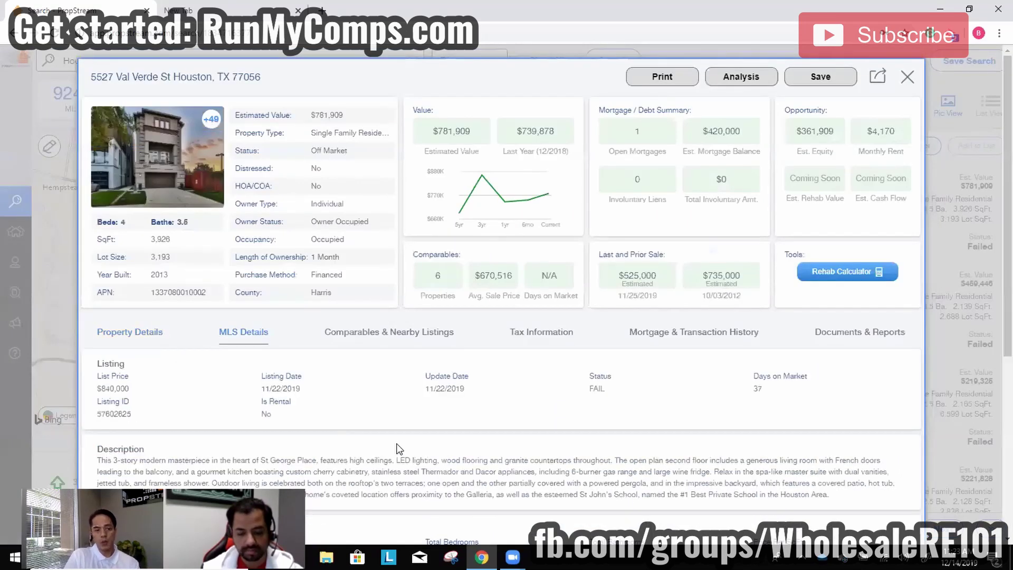
pyautogui.click(715, 334)
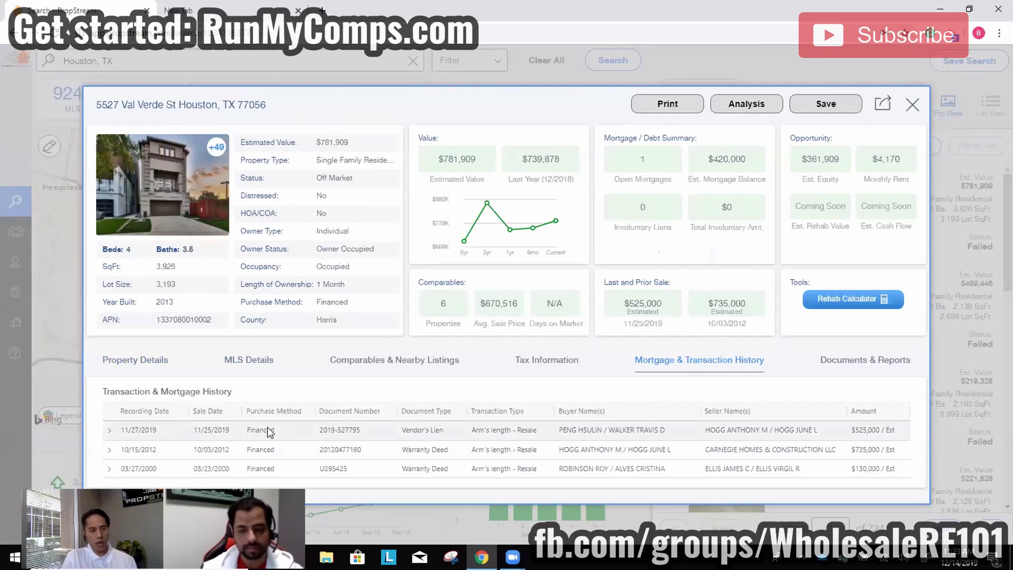
pyautogui.click(266, 360)
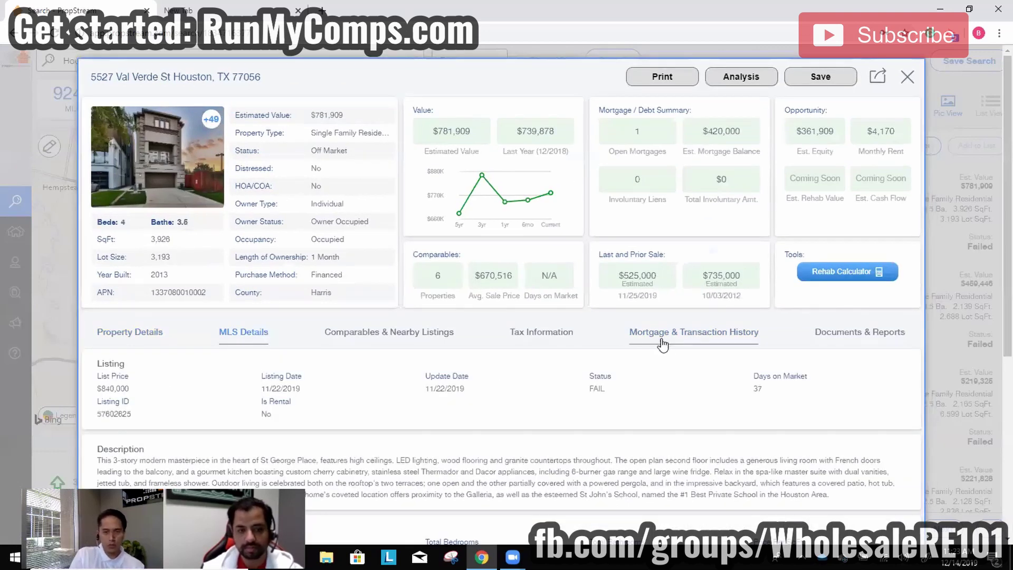
pyautogui.click(664, 337)
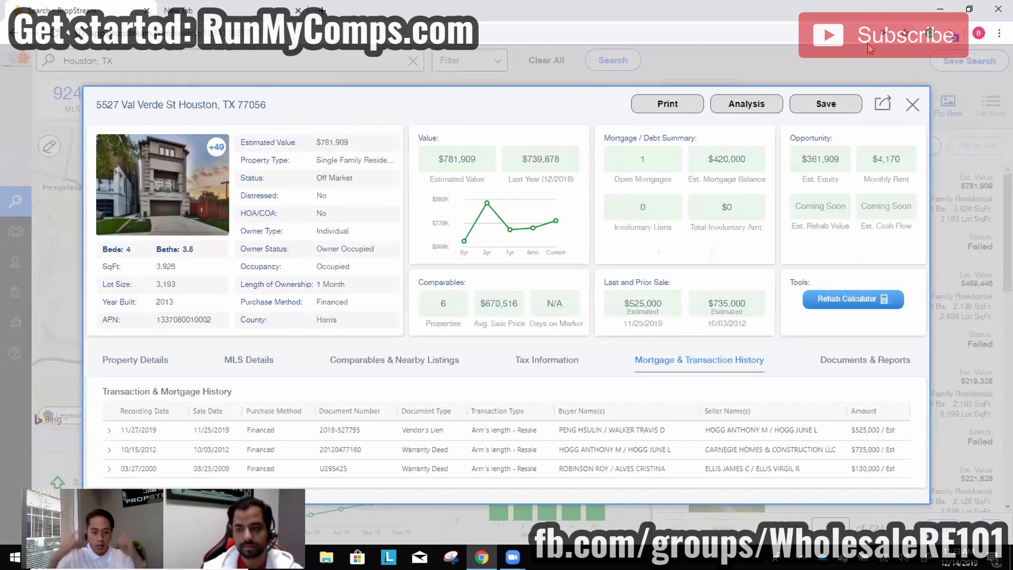
pyautogui.click(857, 64)
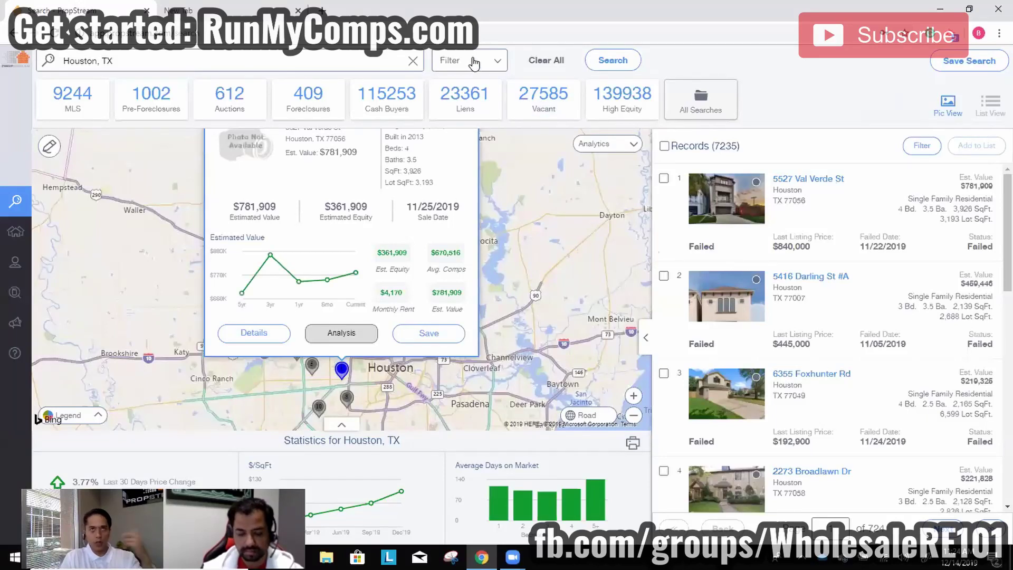
pyautogui.click(476, 63)
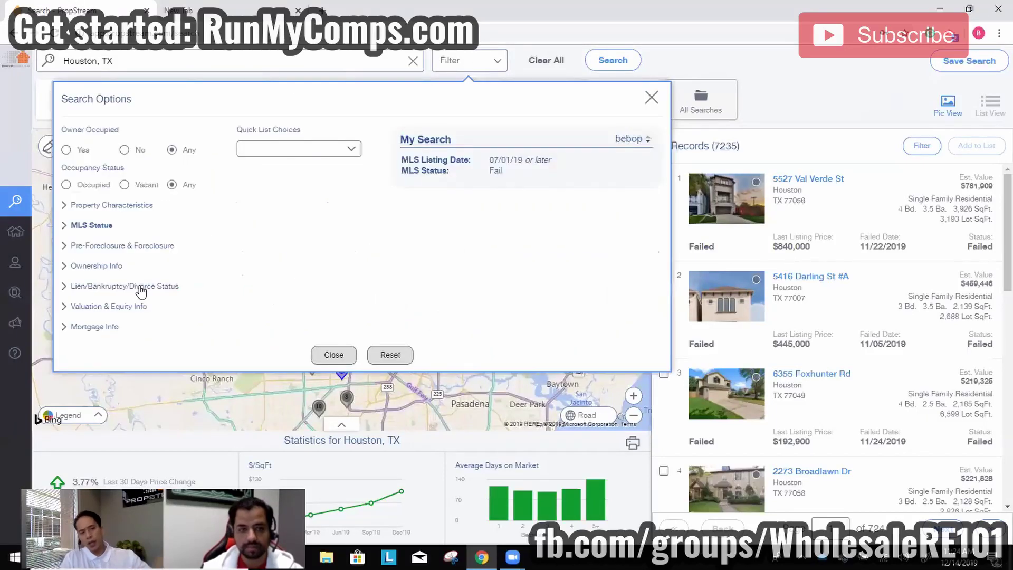
pyautogui.click(97, 265)
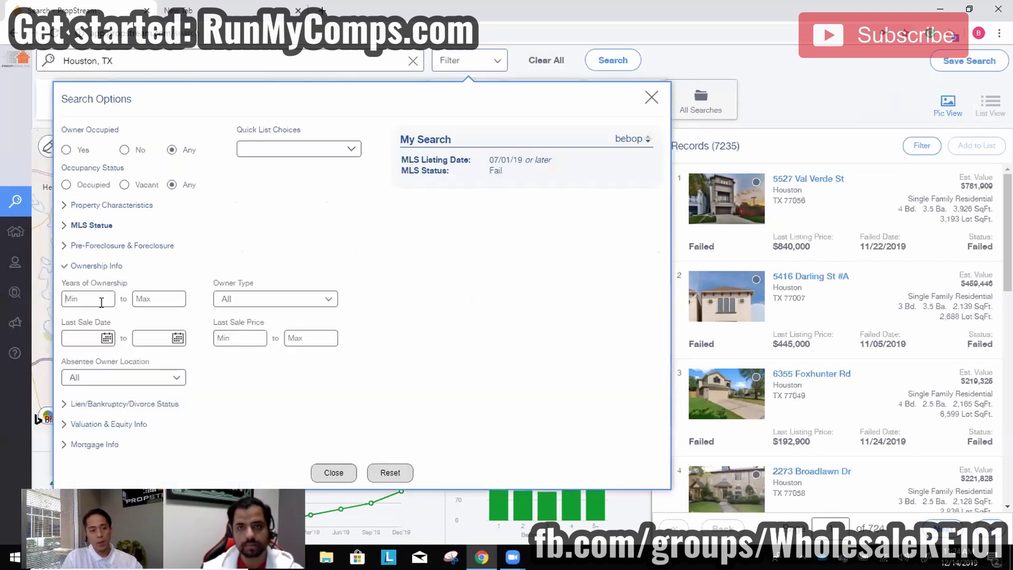
pyautogui.click(101, 299)
pyautogui.write('4')
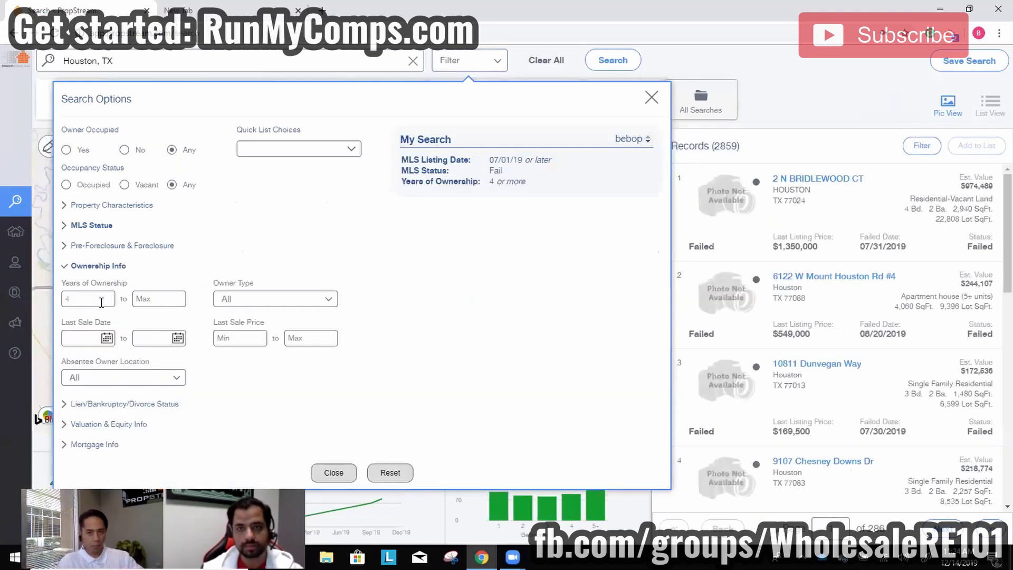
pyautogui.click(334, 472)
pyautogui.click(823, 181)
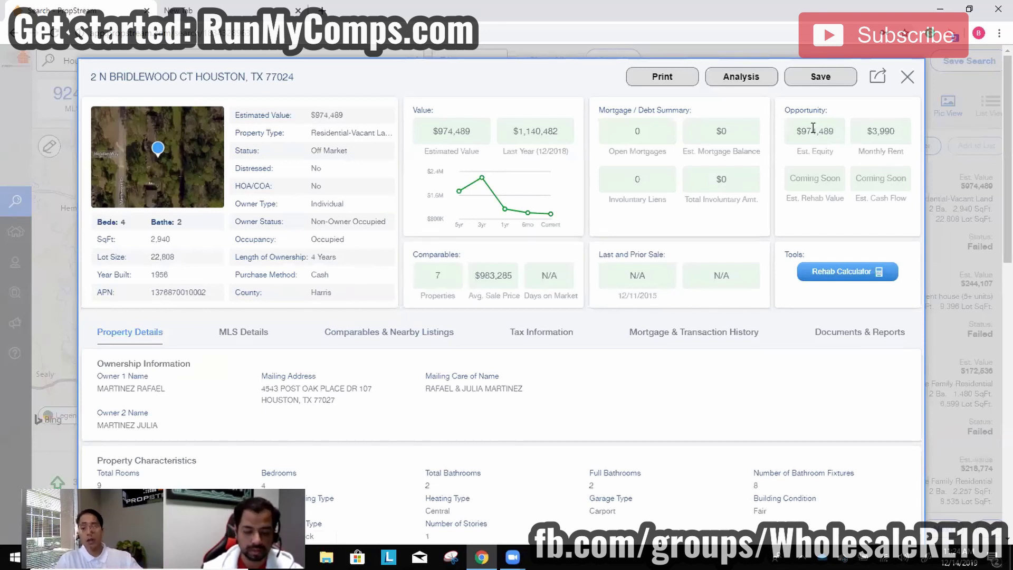
pyautogui.click(906, 79)
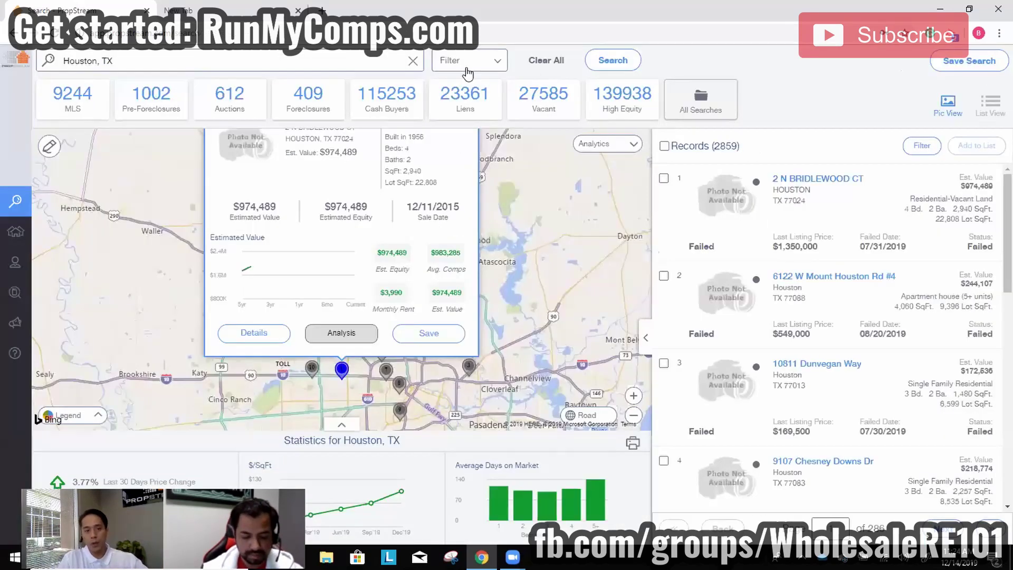
# Clear all search criteria and rerun the Houston, TX search from recent searches.
pyautogui.click(545, 61)
pyautogui.click(323, 62)
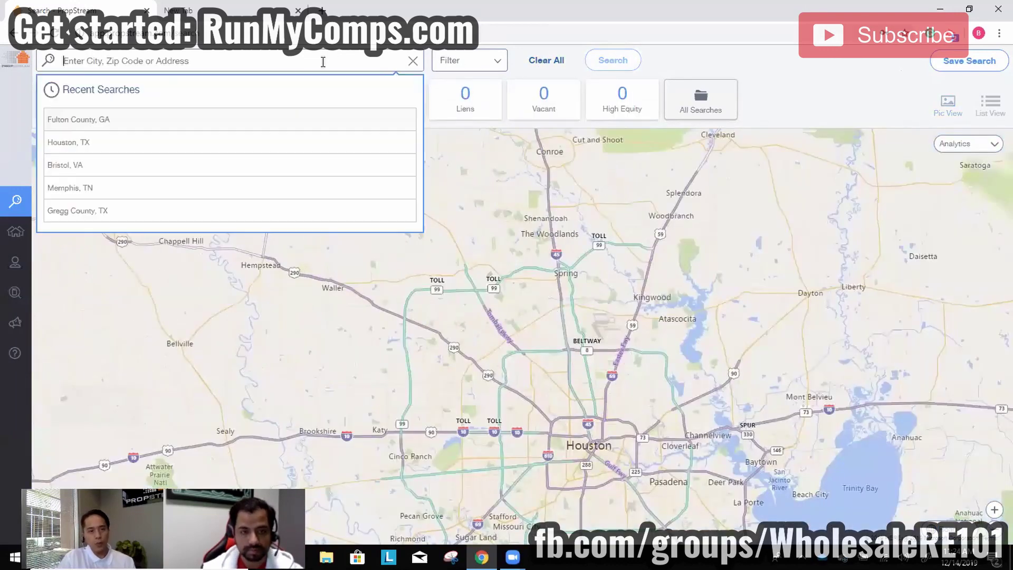
pyautogui.click(174, 143)
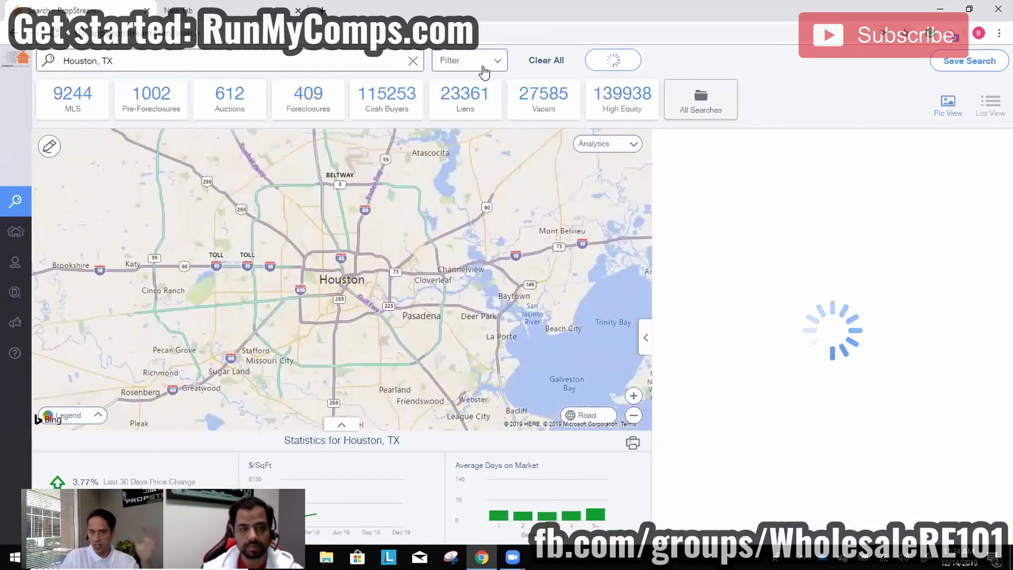
pyautogui.click(482, 69)
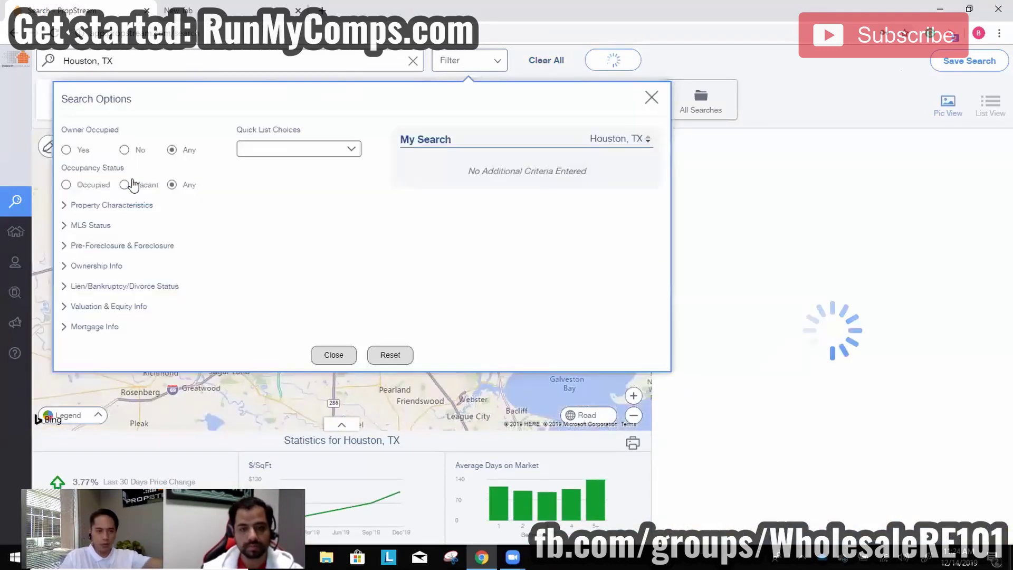
pyautogui.click(310, 148)
pyautogui.click(264, 452)
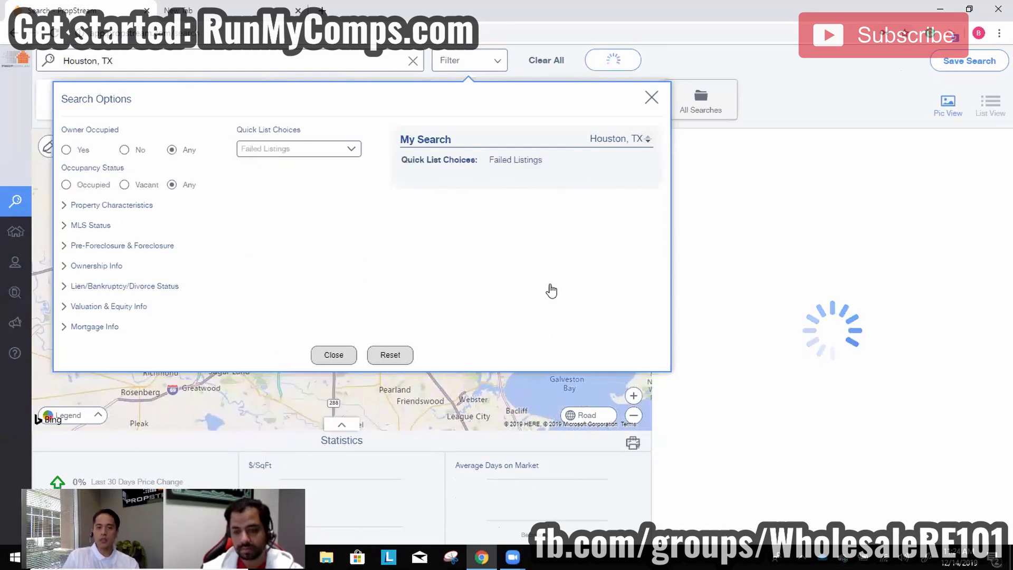
pyautogui.click(345, 357)
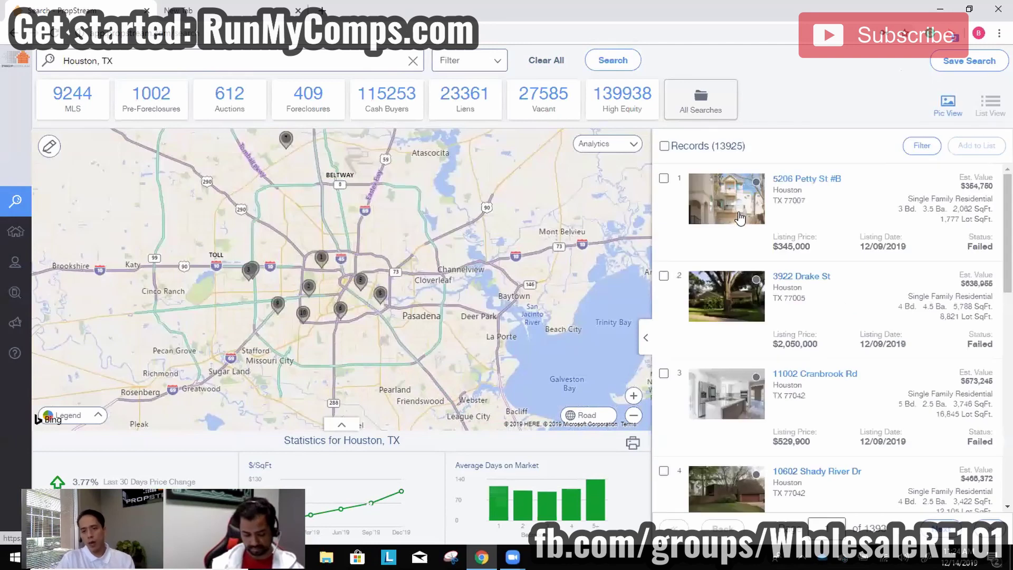
pyautogui.click(740, 220)
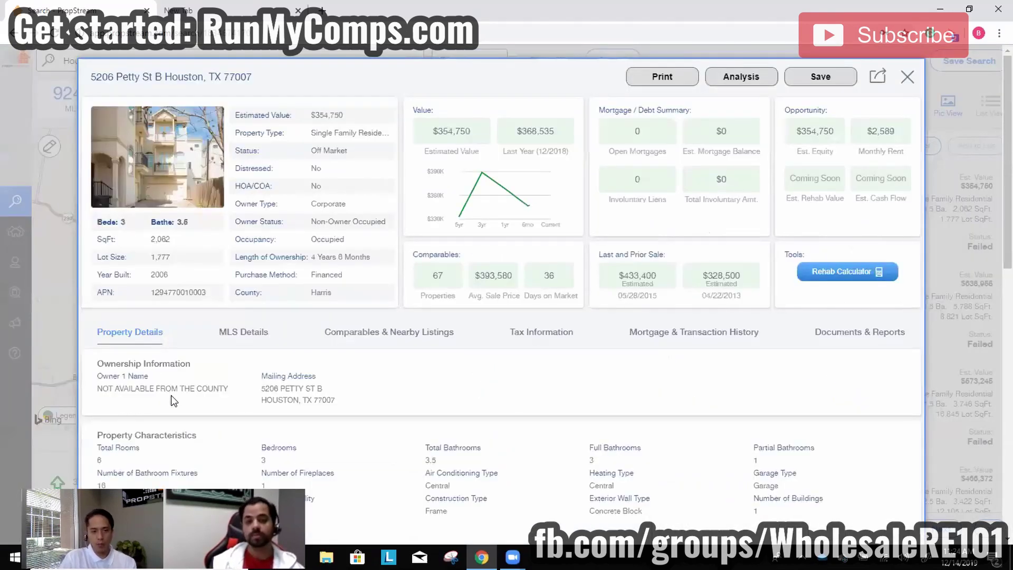
pyautogui.doubleClick(188, 388)
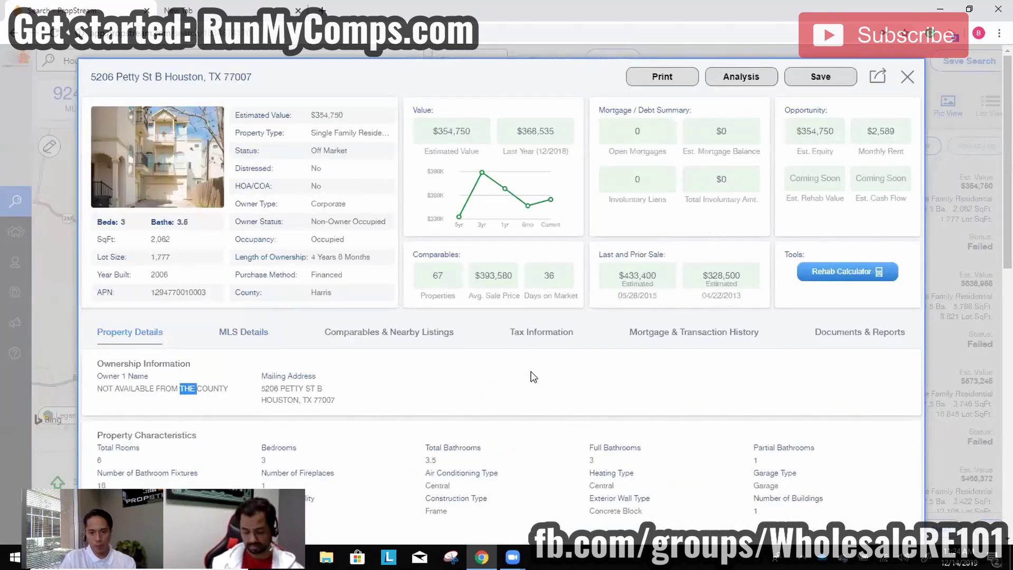
pyautogui.click(667, 335)
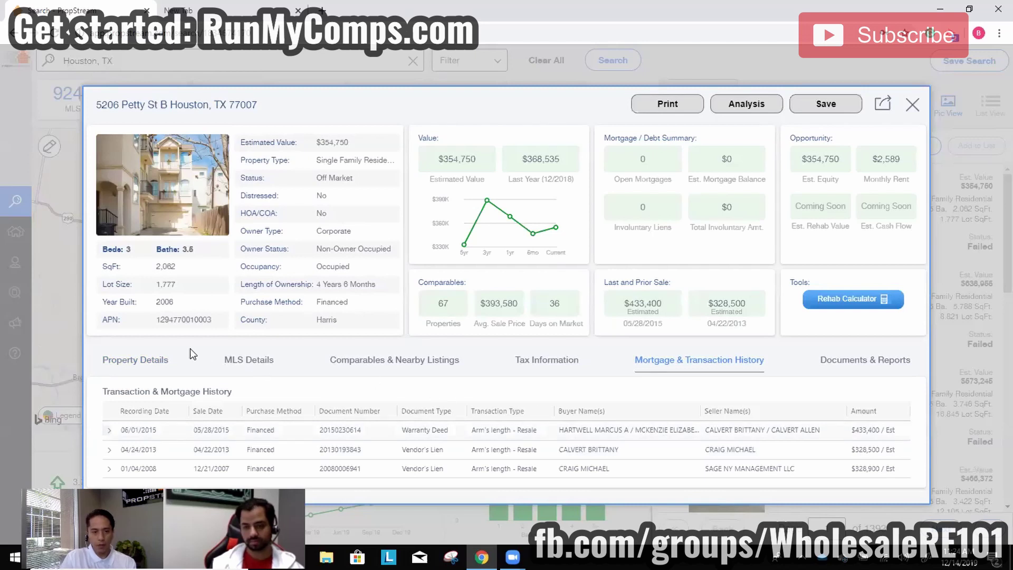
pyautogui.click(247, 361)
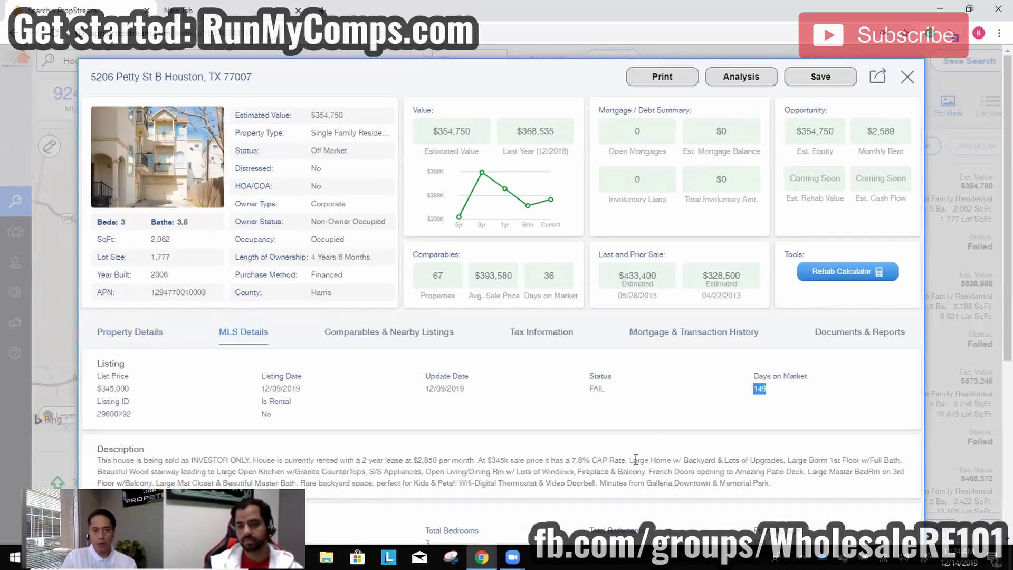
pyautogui.click(672, 340)
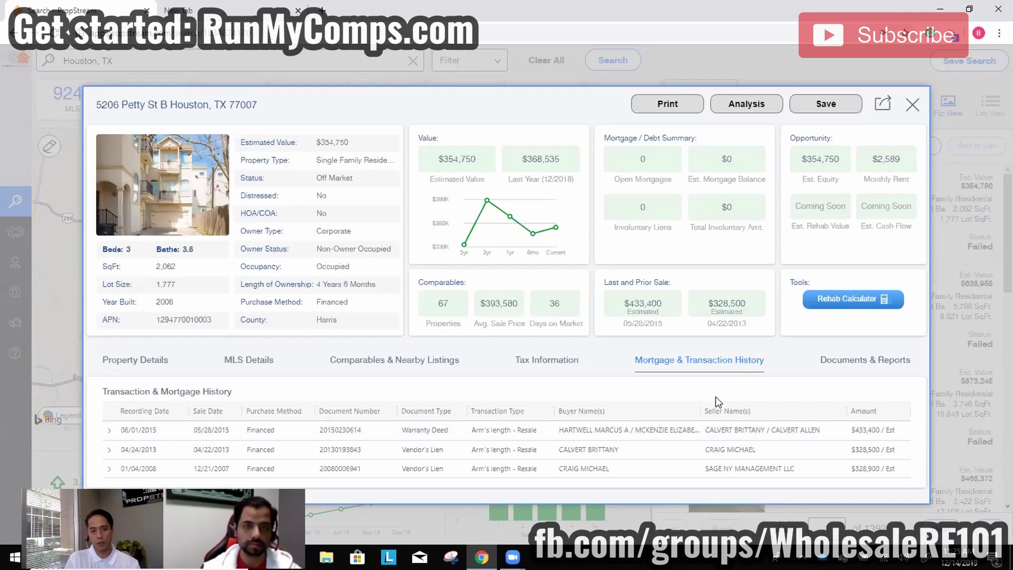
# Recheck the unavailable owner and latest sale's buyers, then review MLS details ($345,000, FAIL, 149 days).
pyautogui.click(159, 361)
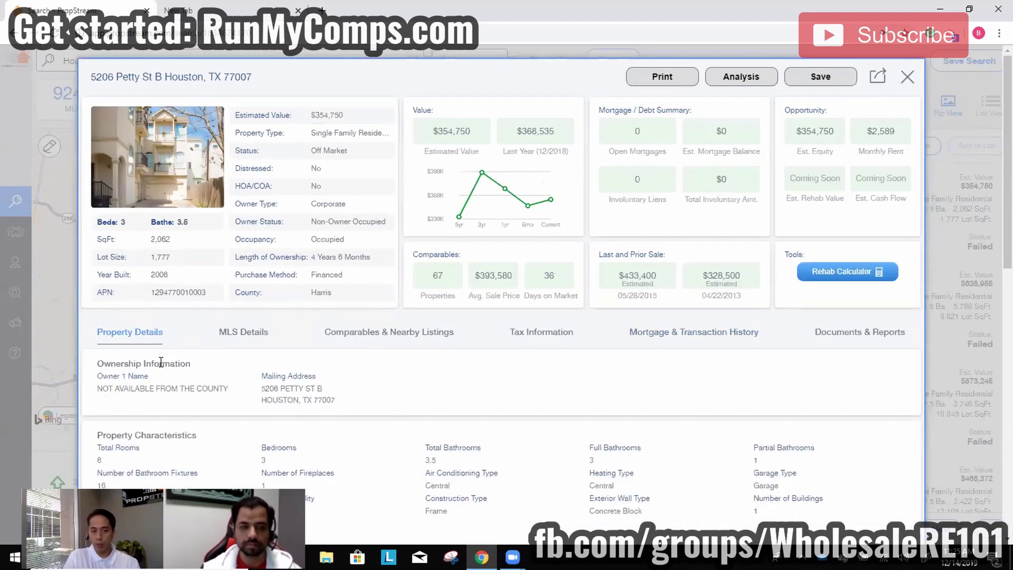
pyautogui.tripleClick(165, 391)
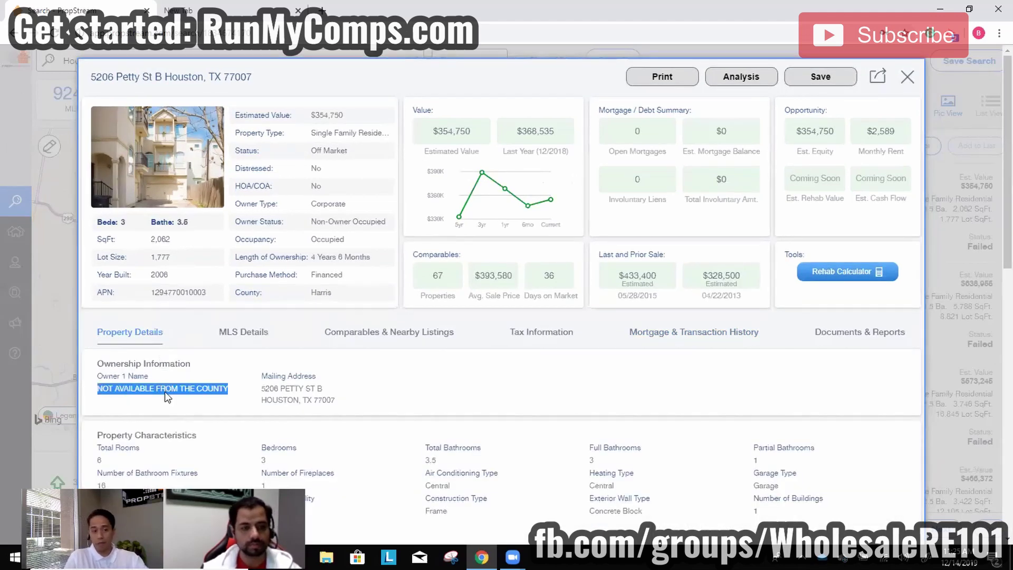
pyautogui.click(697, 333)
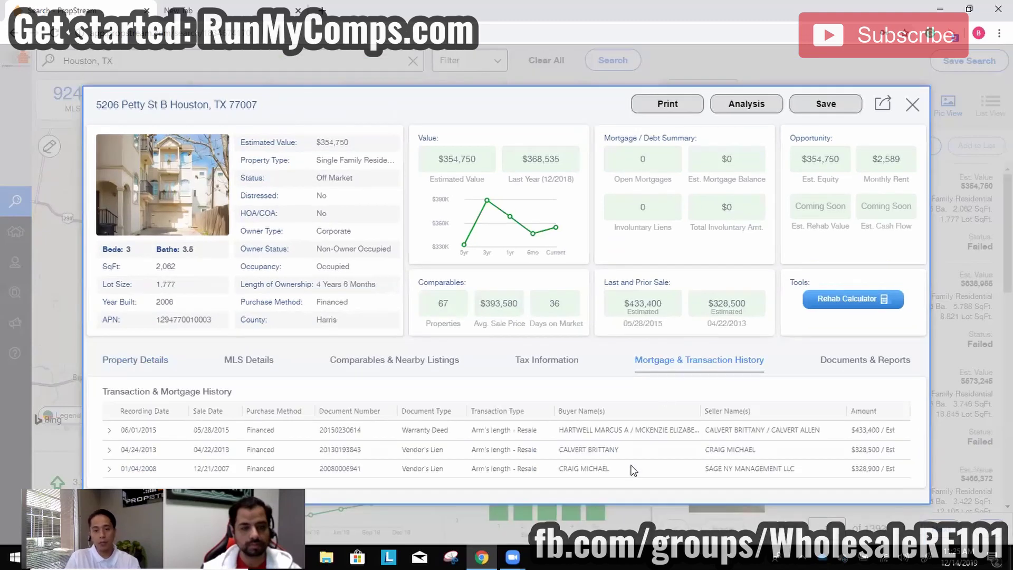
pyautogui.tripleClick(627, 434)
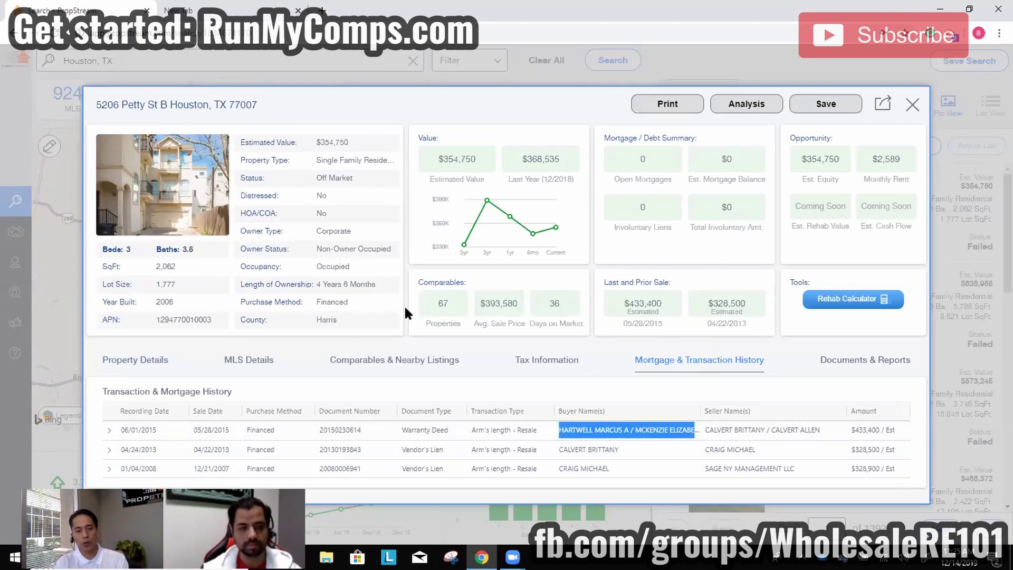
pyautogui.click(252, 368)
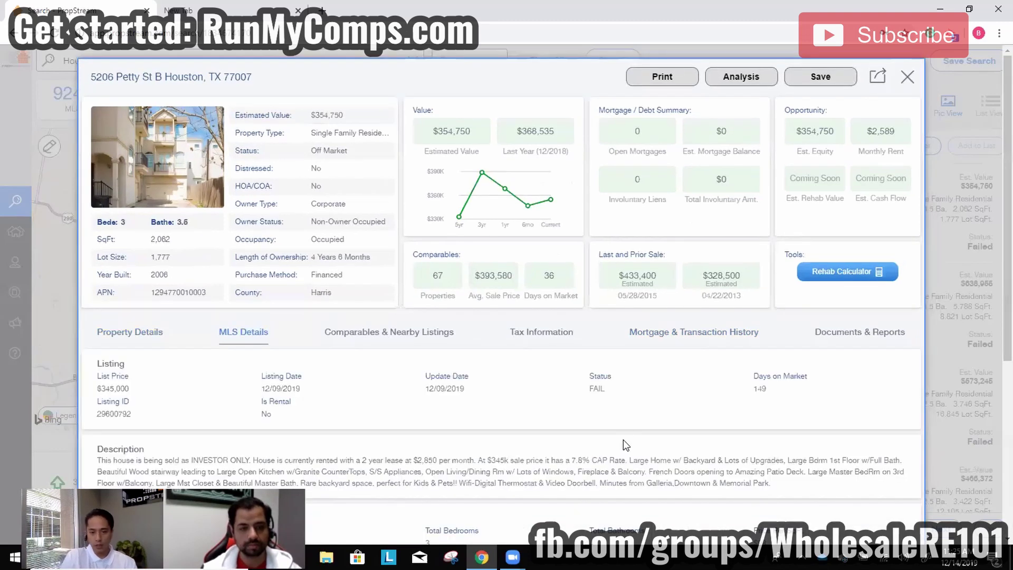
pyautogui.scroll(-5, 632, 440)
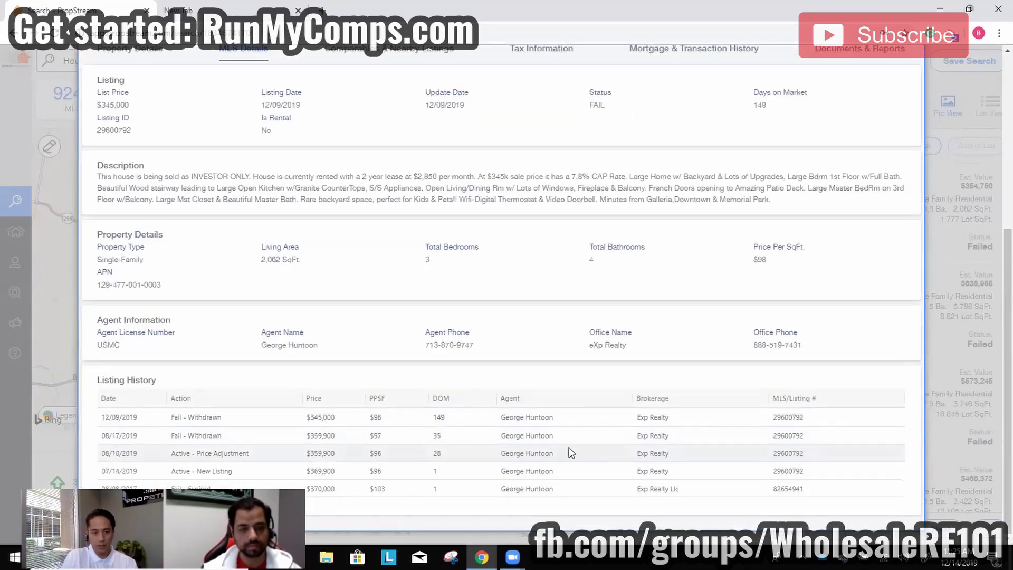
pyautogui.scroll(5, 671, 314)
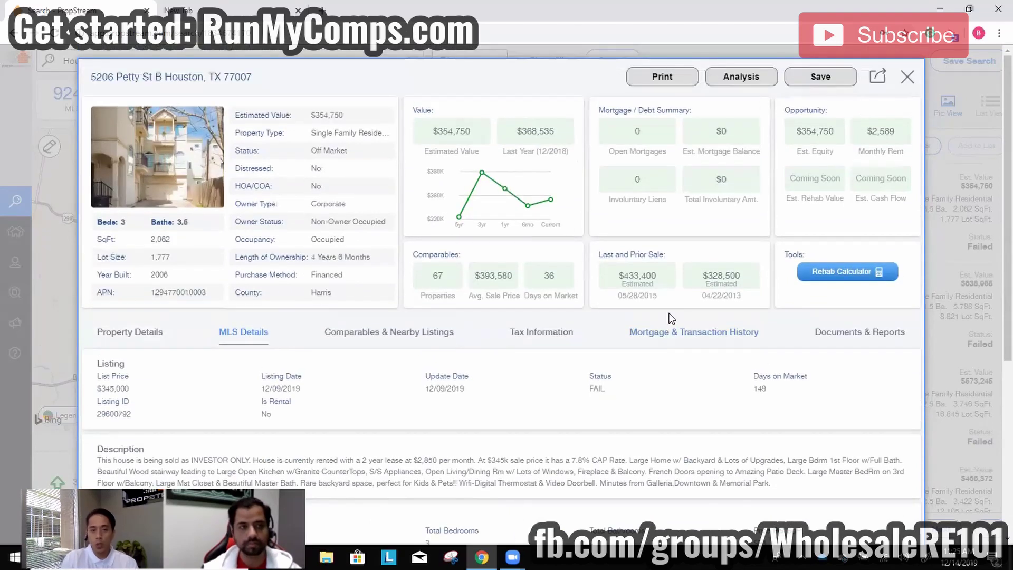
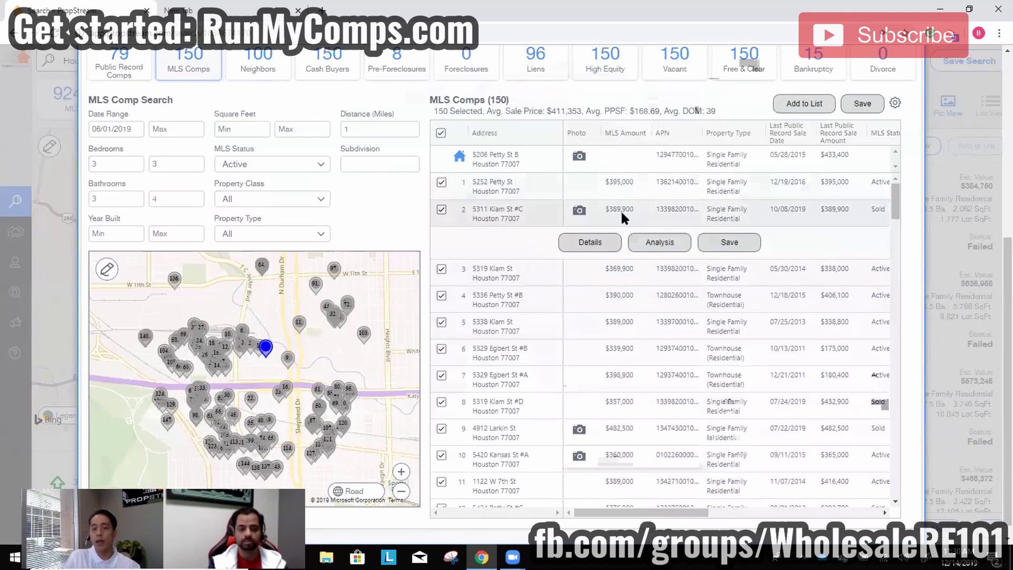
pyautogui.click(578, 210)
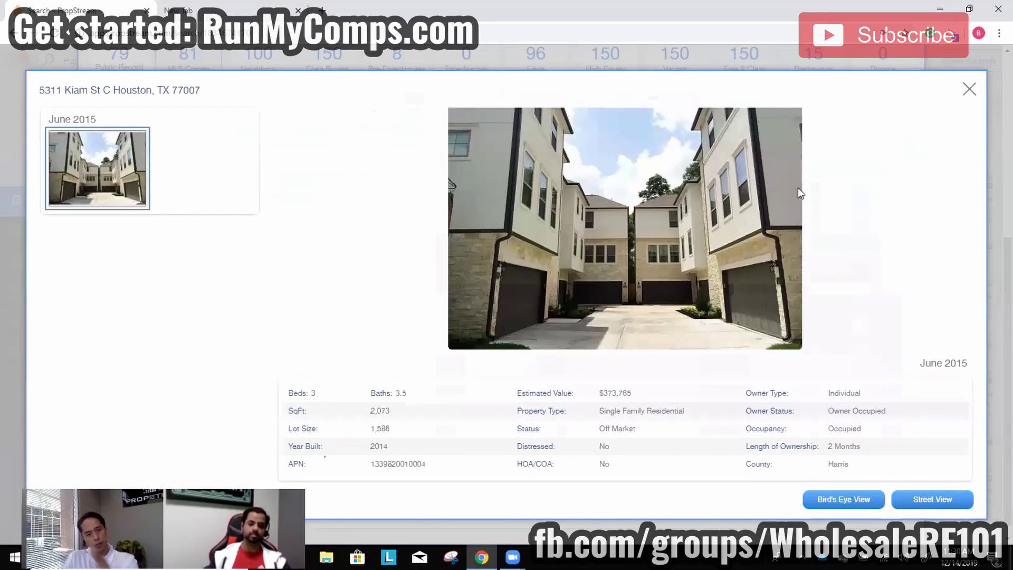
pyautogui.click(971, 90)
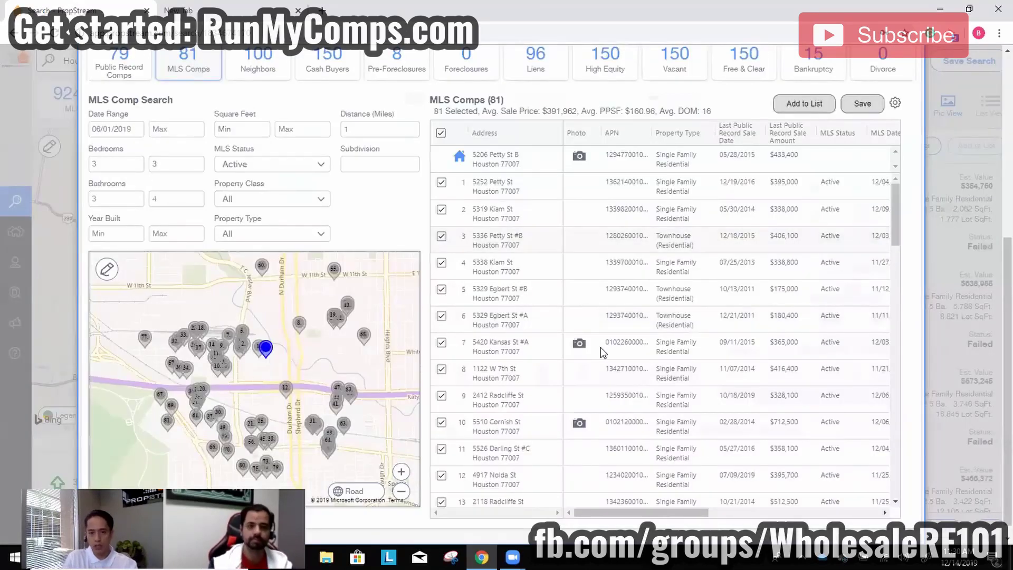
pyautogui.click(583, 345)
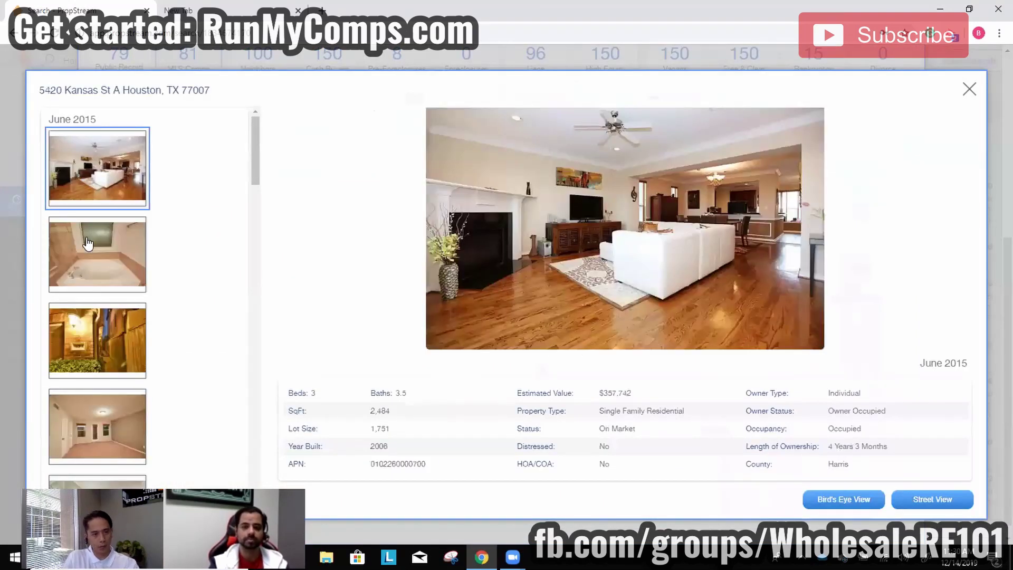
pyautogui.click(97, 279)
pyautogui.click(102, 346)
pyautogui.click(87, 458)
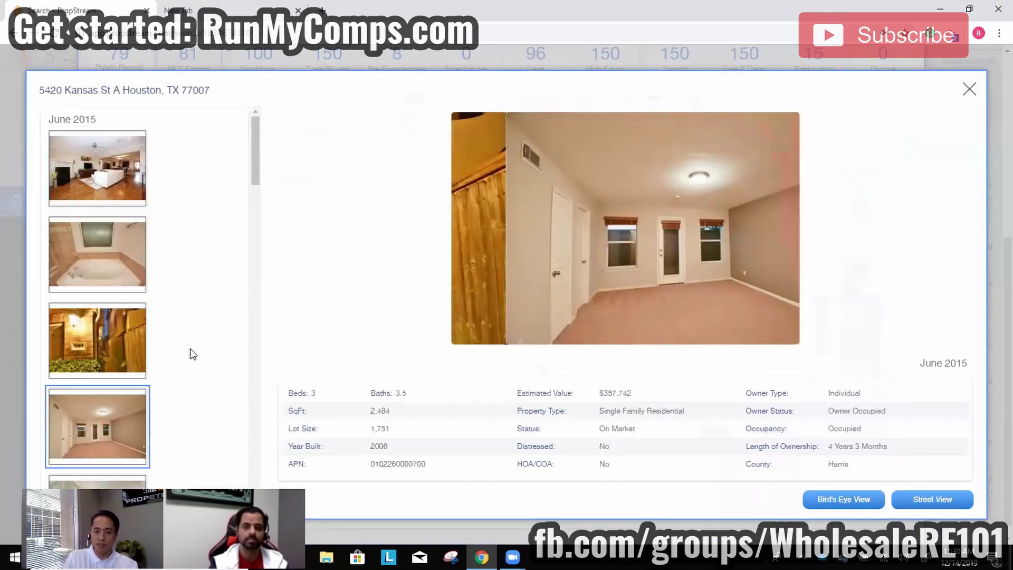
pyautogui.scroll(-5, 188, 356)
pyautogui.click(970, 90)
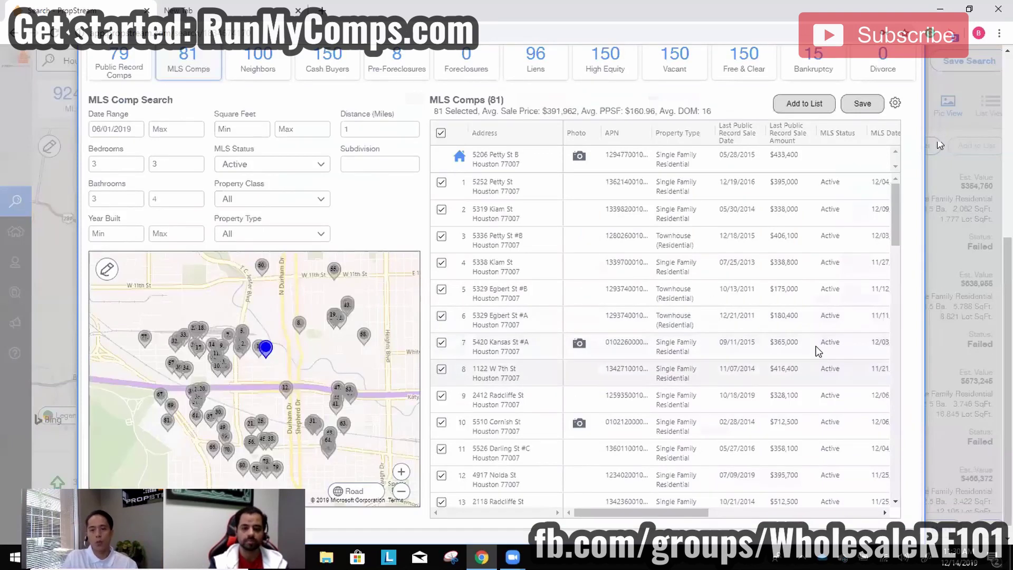
# Change the MLS status filter for comps from Active to Sold.
pyautogui.click(262, 167)
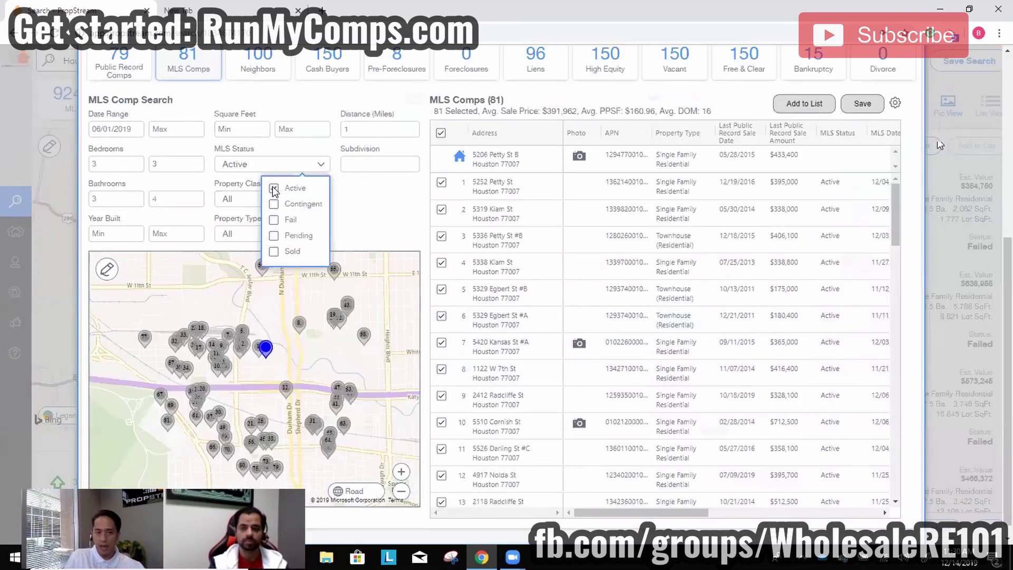
pyautogui.click(274, 188)
pyautogui.click(274, 251)
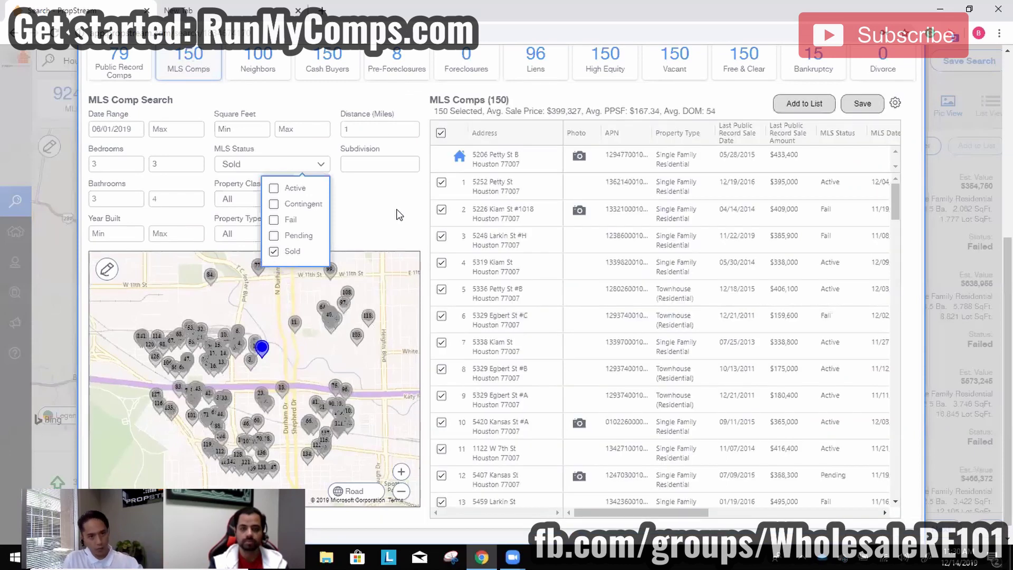
pyautogui.click(396, 218)
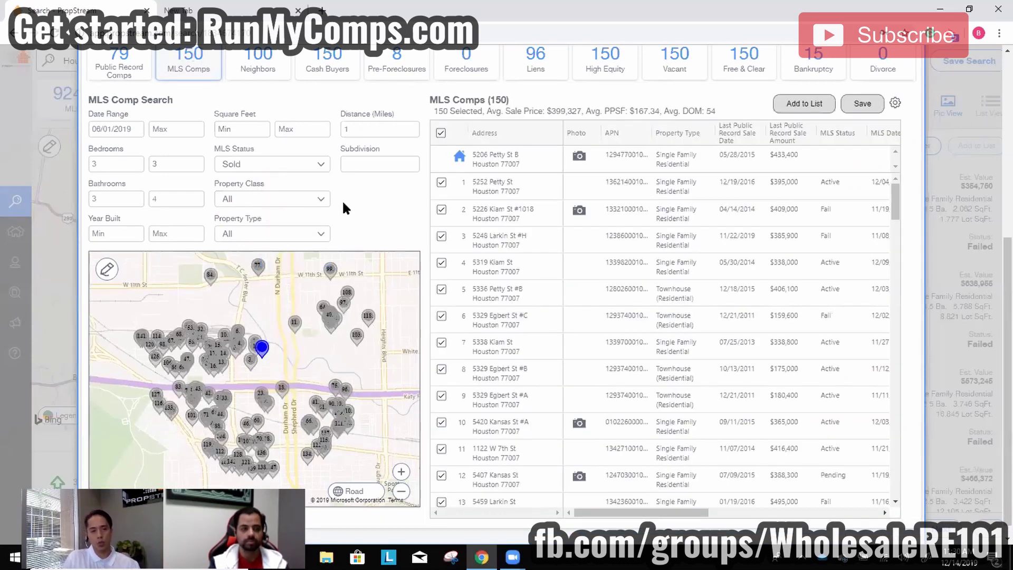
pyautogui.scroll(3, 344, 208)
pyautogui.scroll(3, 339, 216)
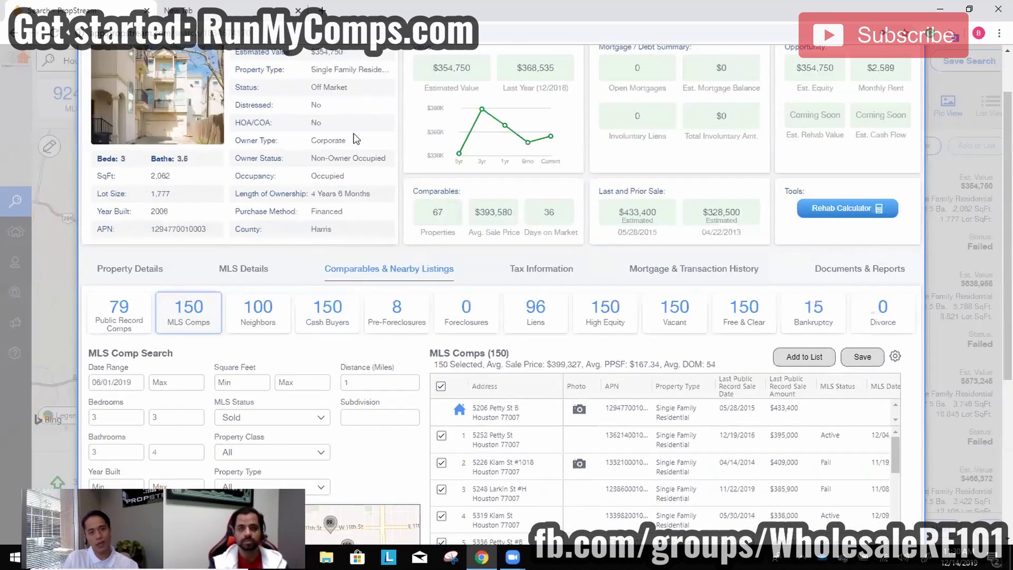
# Limit the comps to the Residential property class and the Single Family property type.
pyautogui.scroll(-3, 280, 370)
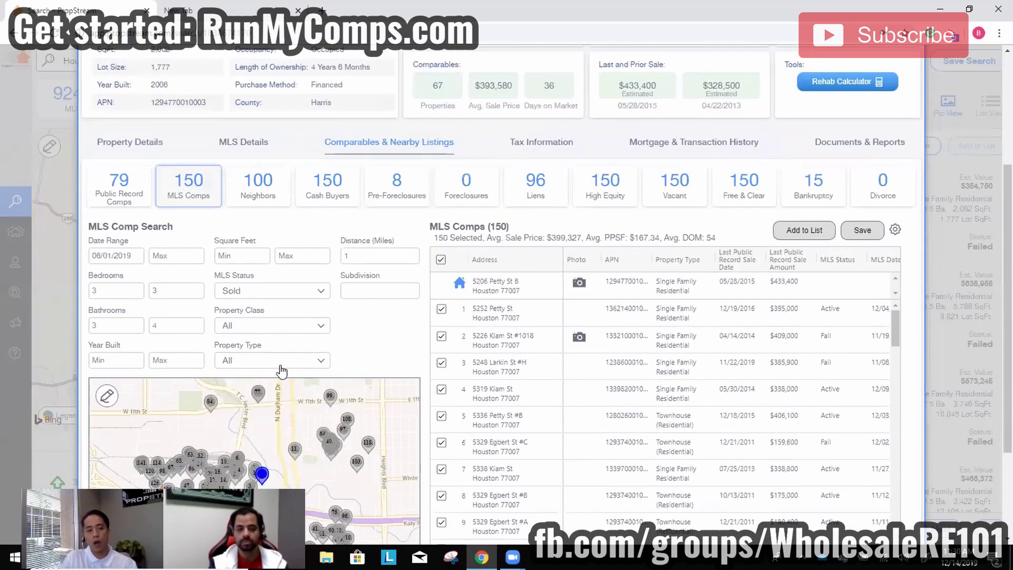
pyautogui.click(268, 325)
pyautogui.click(282, 355)
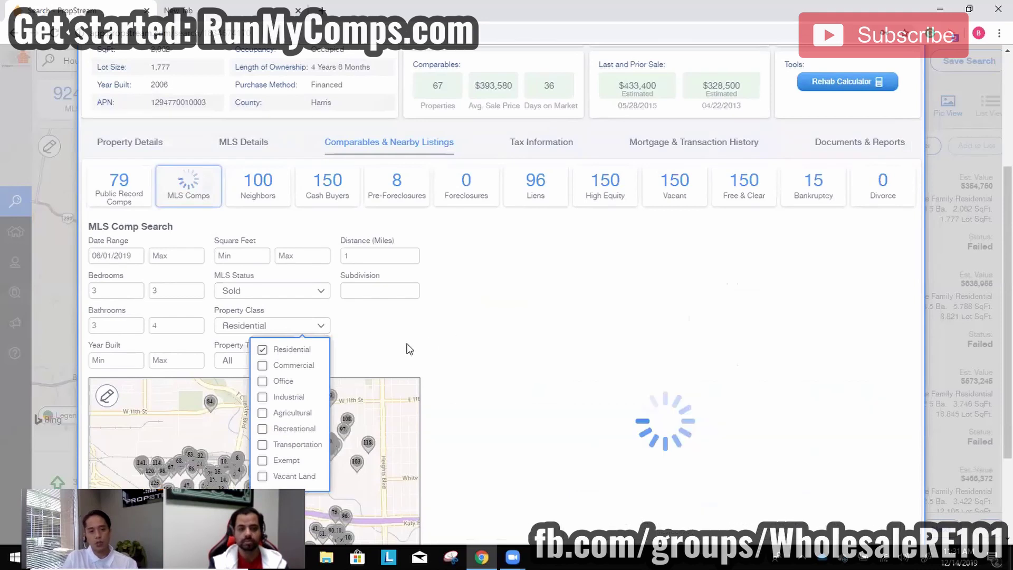
pyautogui.click(280, 362)
pyautogui.click(184, 406)
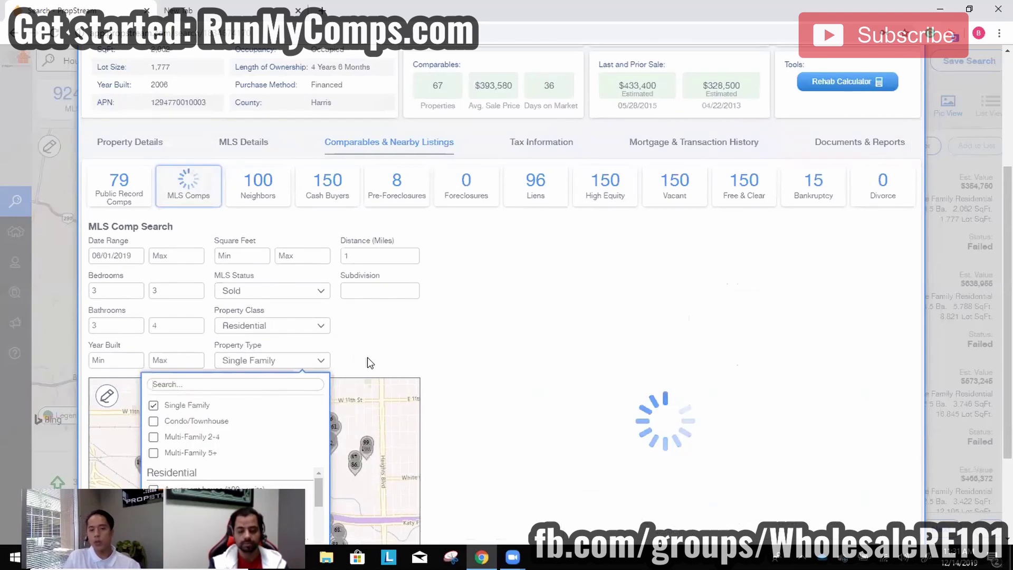
pyautogui.click(344, 352)
pyautogui.scroll(5, 346, 354)
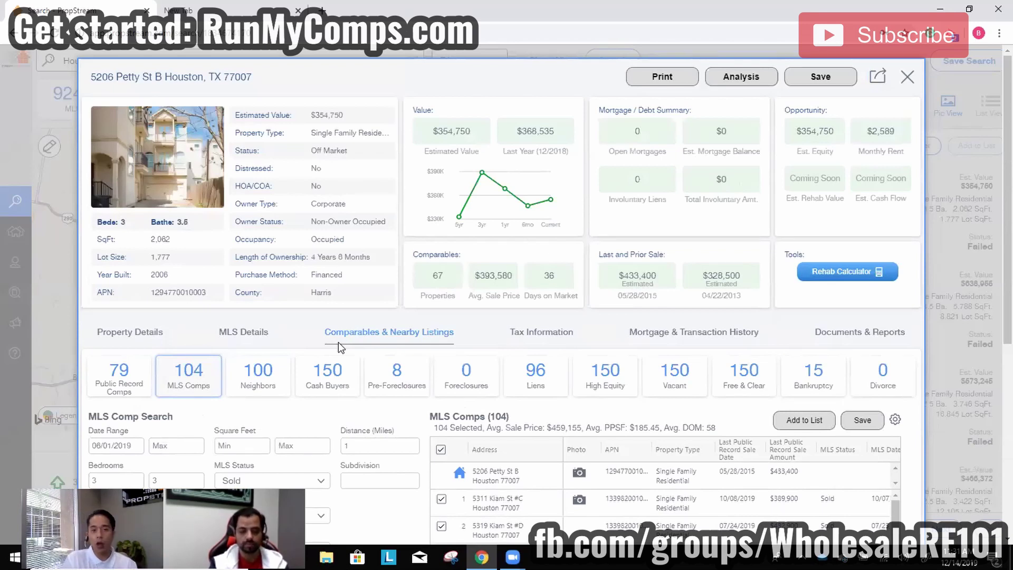
# Browse the property type options available in the comp search filters.
pyautogui.scroll(-8, 315, 341)
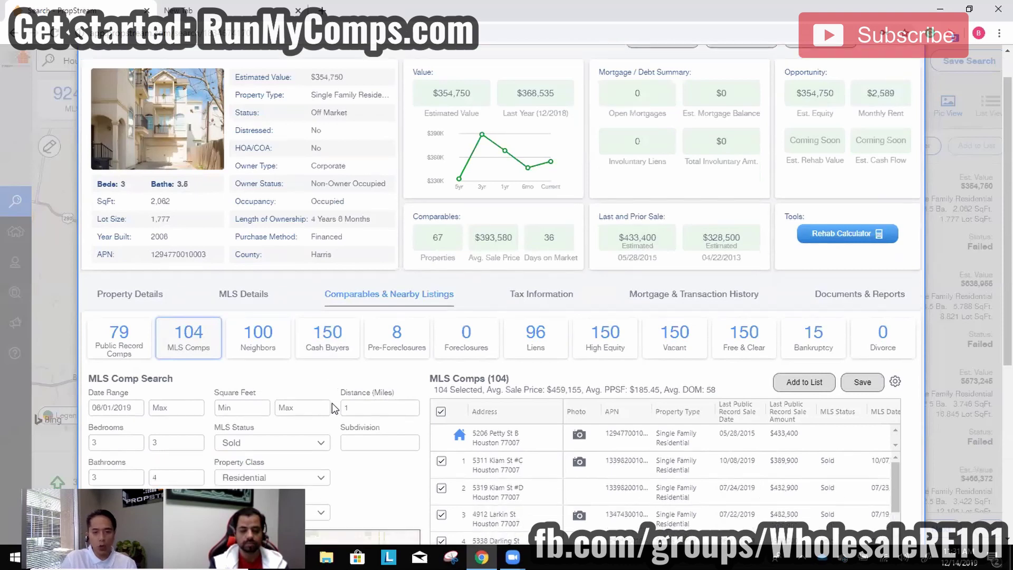
pyautogui.scroll(4, 392, 266)
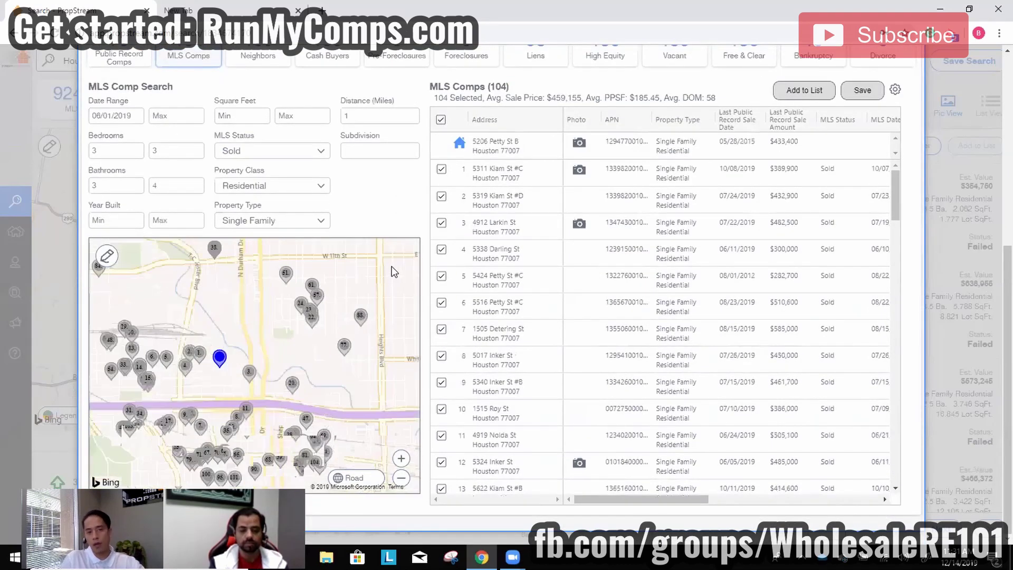
pyautogui.scroll(-4, 281, 389)
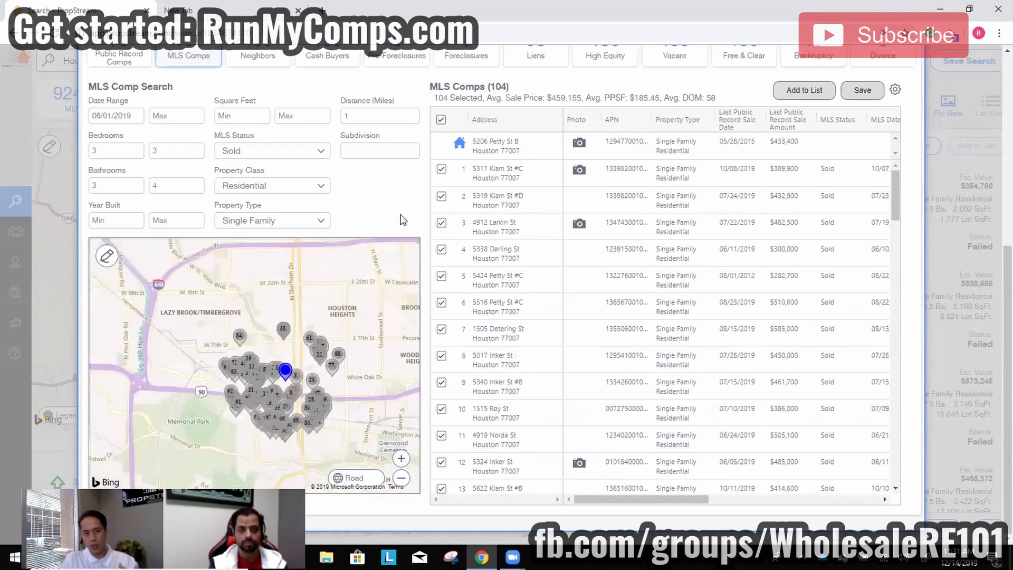
pyautogui.click(267, 221)
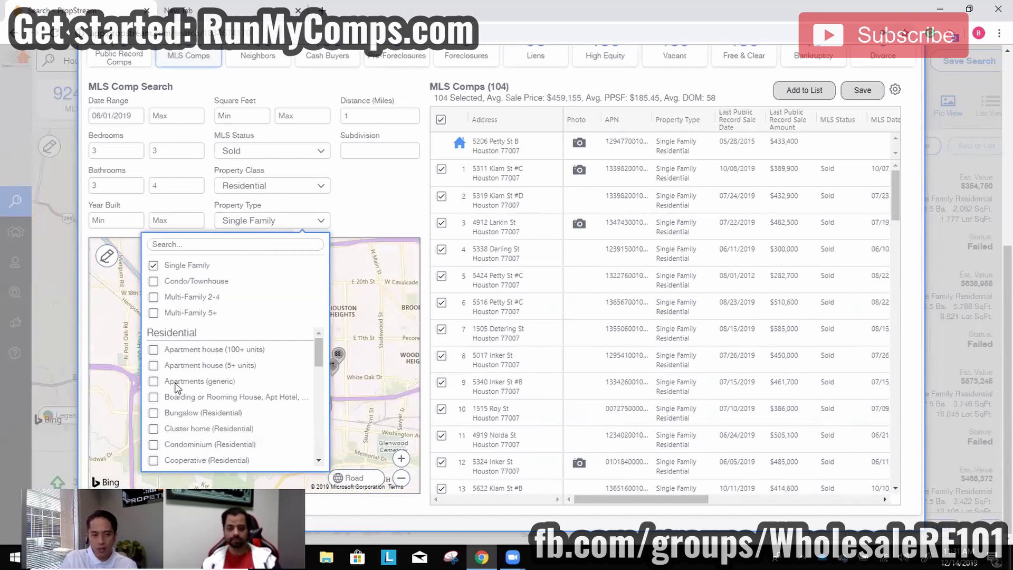
pyautogui.scroll(-5, 215, 369)
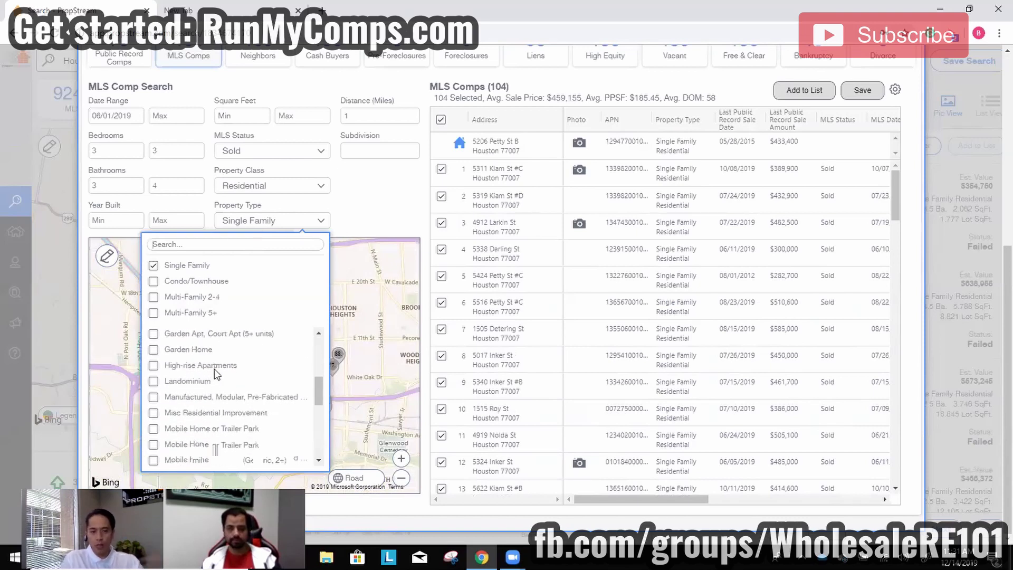
pyautogui.scroll(-3, 215, 380)
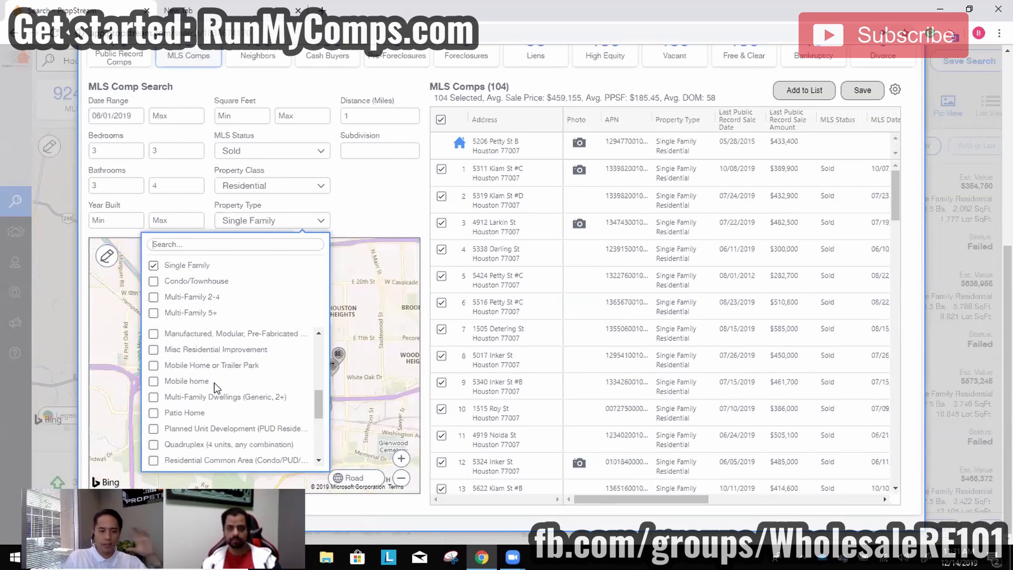
pyautogui.scroll(-6, 208, 401)
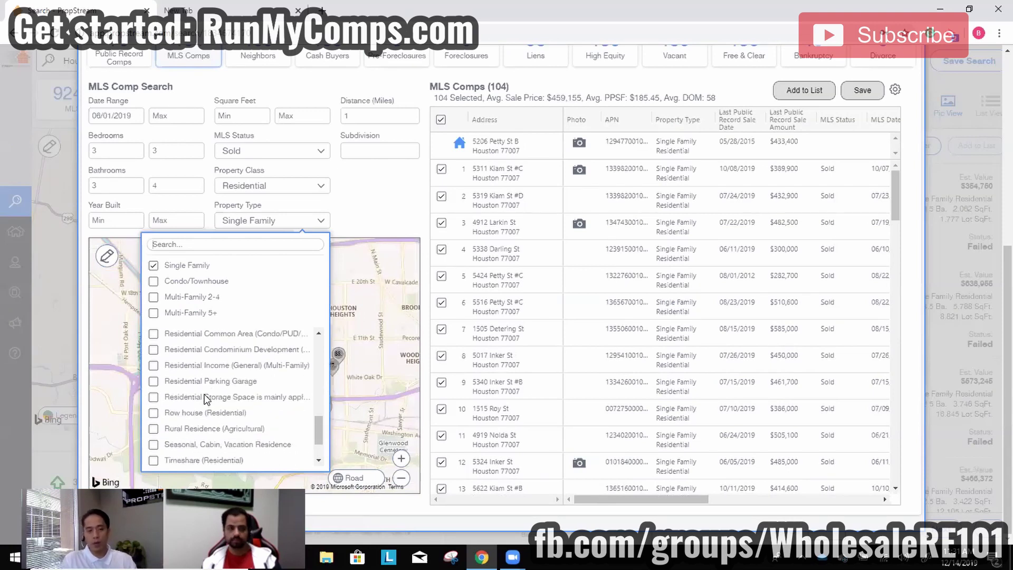
pyautogui.scroll(15, 220, 433)
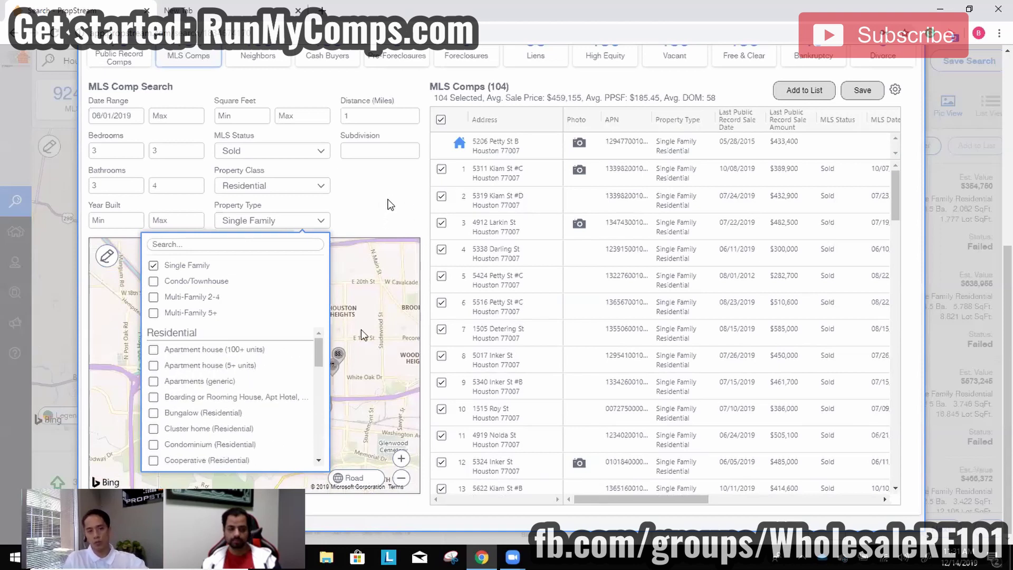
# Briefly try Apartments (generic), then restore Single Family and return to the 104 comps.
pyautogui.click(176, 268)
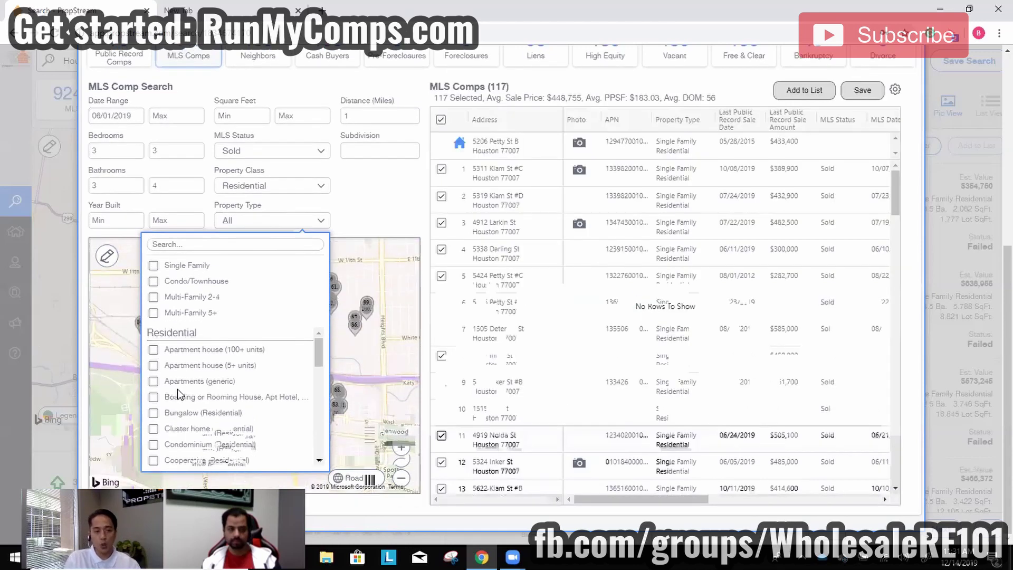
pyautogui.click(180, 379)
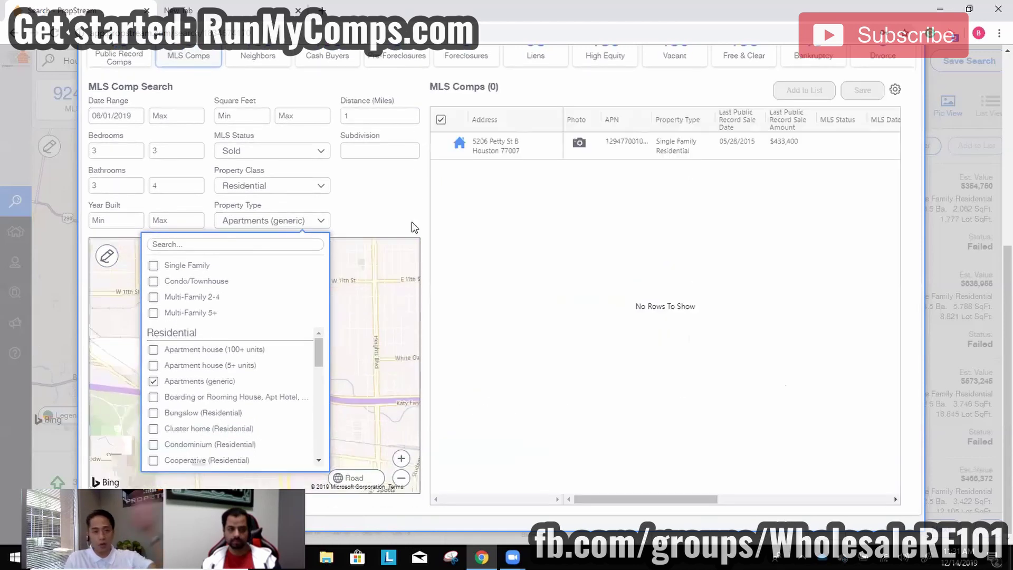
pyautogui.click(179, 381)
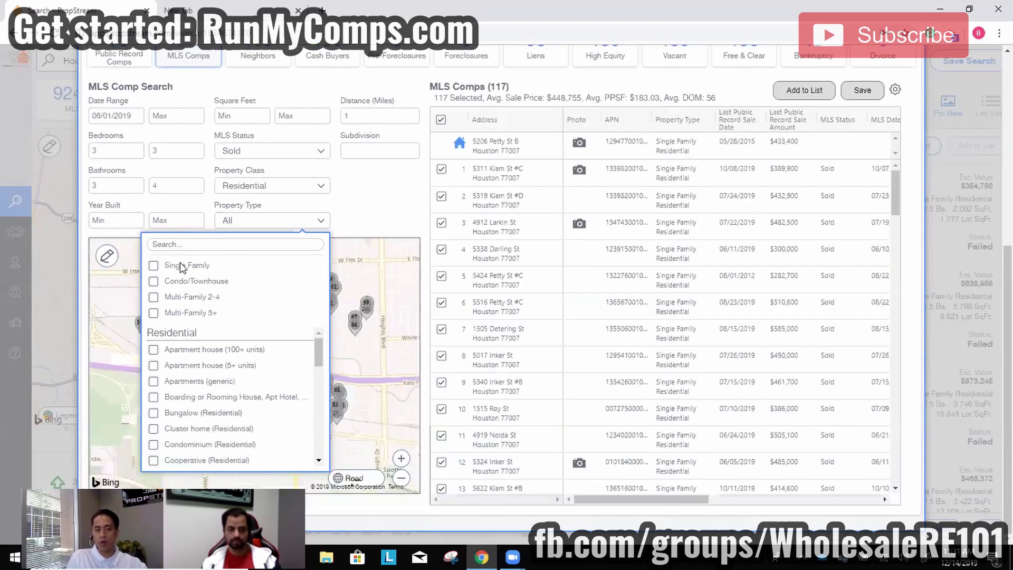
pyautogui.click(179, 264)
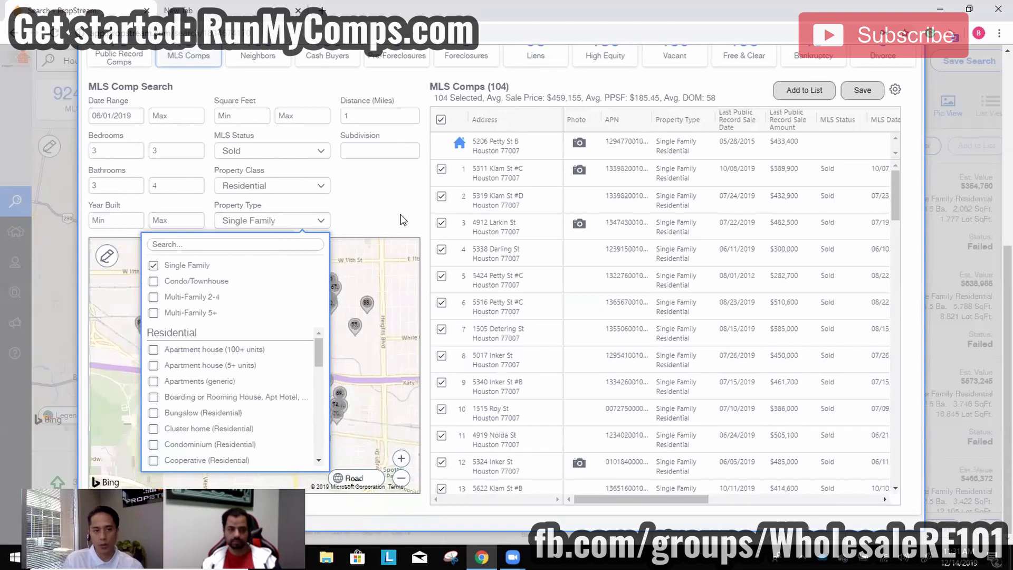
pyautogui.click(402, 216)
pyautogui.scroll(2, 388, 211)
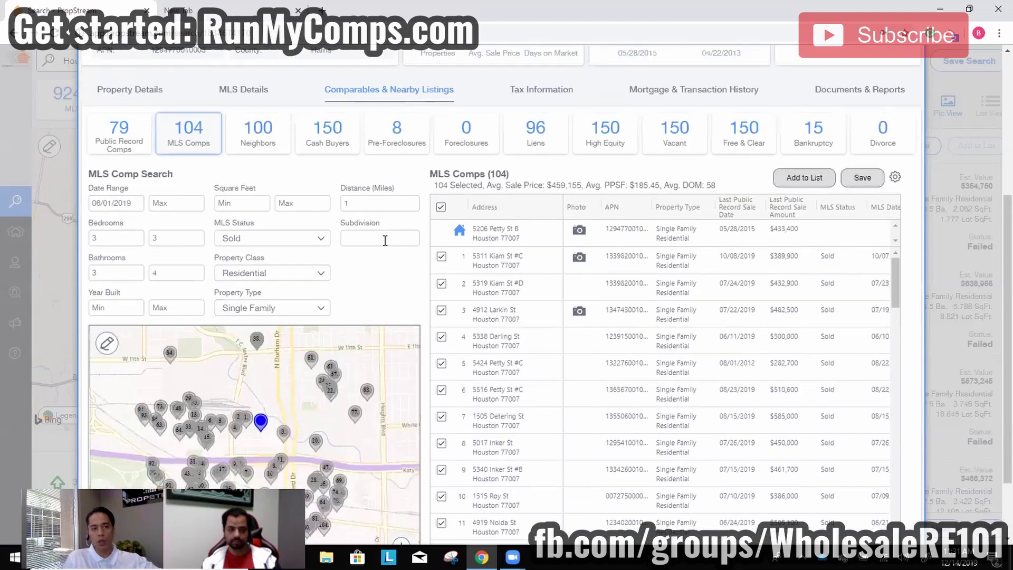
pyautogui.scroll(1, 385, 241)
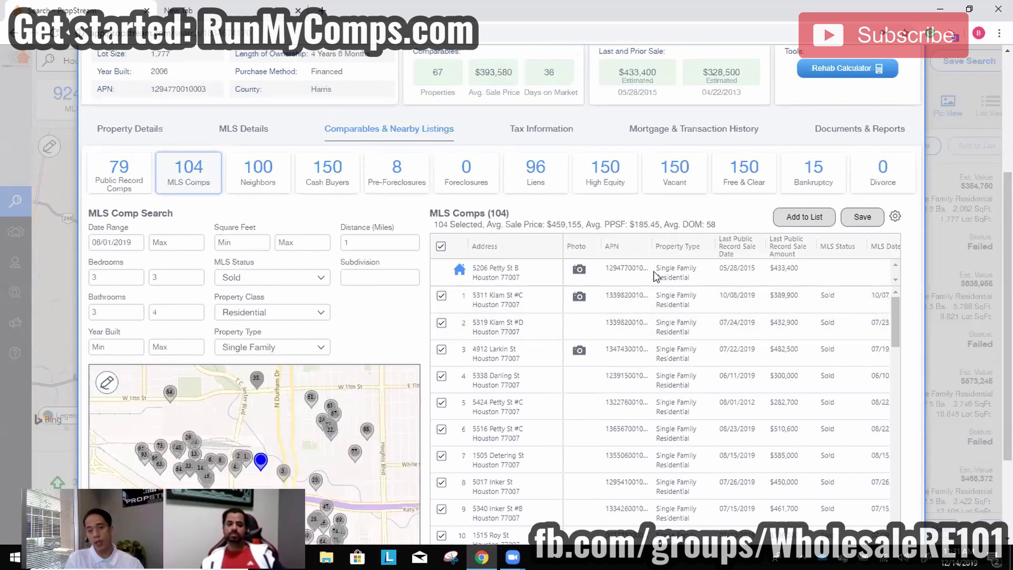
pyautogui.scroll(-3, 911, 269)
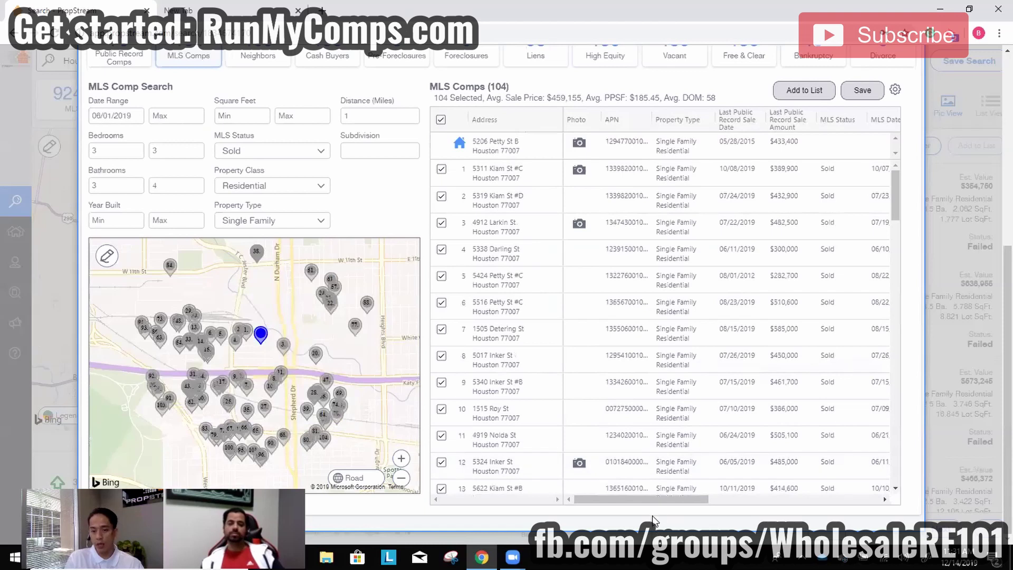
pyautogui.moveTo(701, 500); pyautogui.dragTo(802, 500)
pyautogui.moveTo(704, 126); pyautogui.dragTo(600, 170)
pyautogui.moveTo(711, 495); pyautogui.dragTo(658, 492)
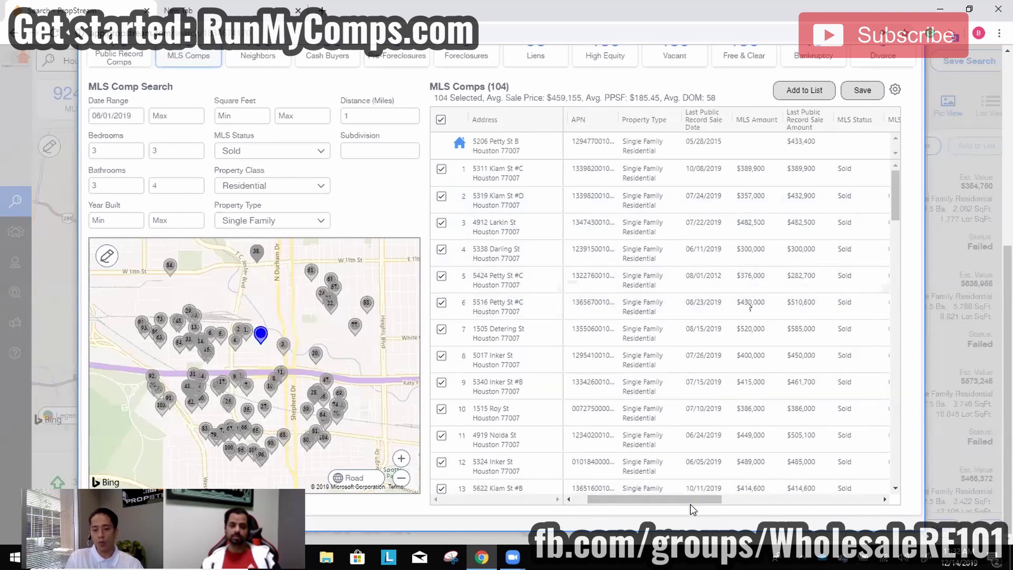
pyautogui.moveTo(690, 501); pyautogui.dragTo(646, 489)
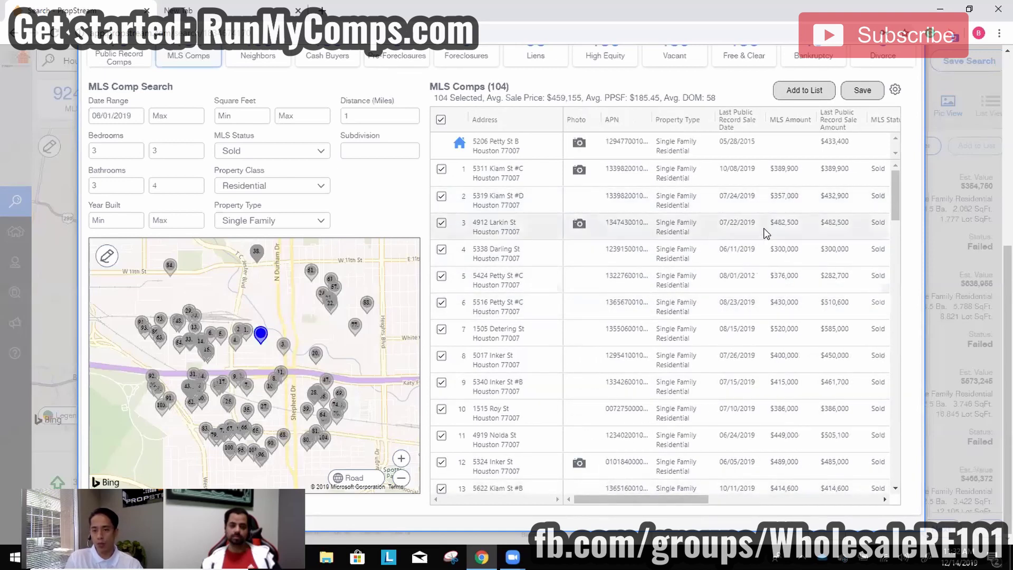
pyautogui.click(793, 200)
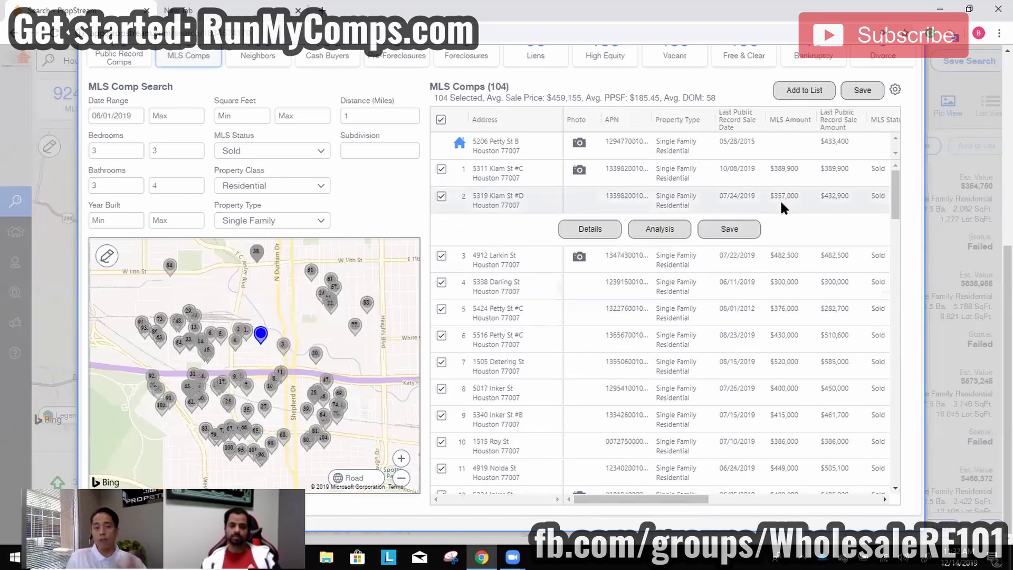
pyautogui.click(579, 232)
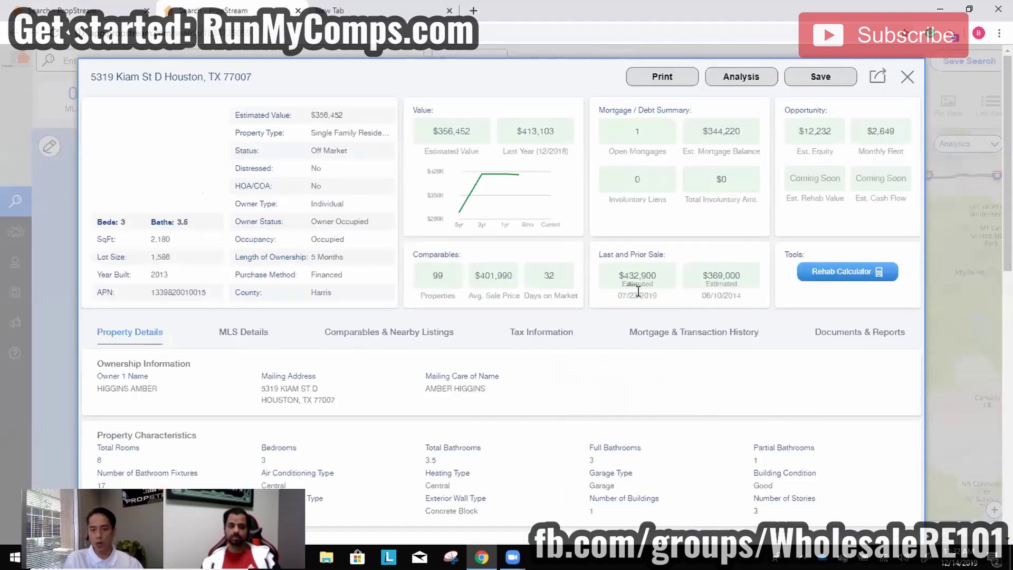
pyautogui.doubleClick(628, 284)
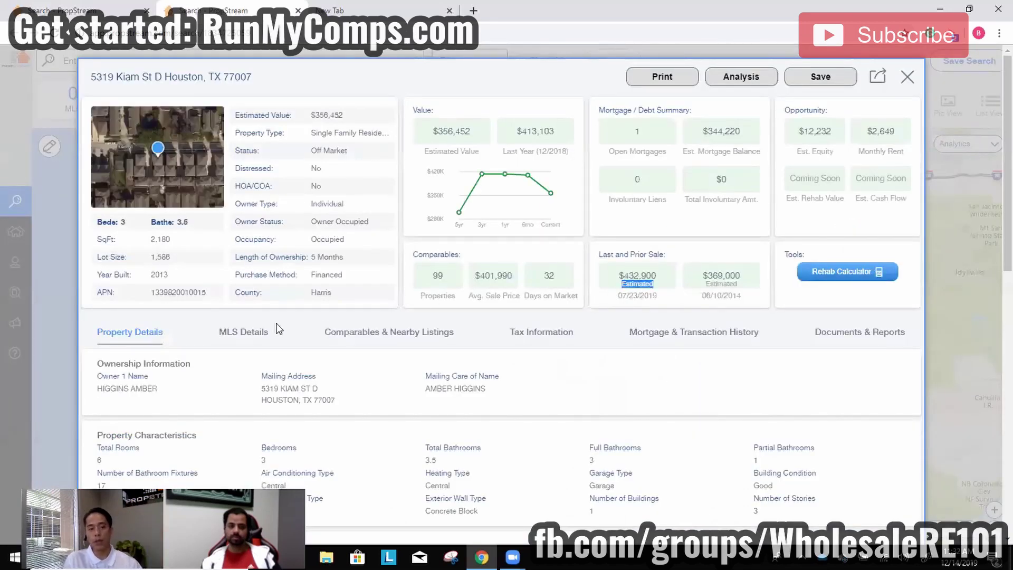
pyautogui.click(266, 341)
pyautogui.doubleClick(611, 389)
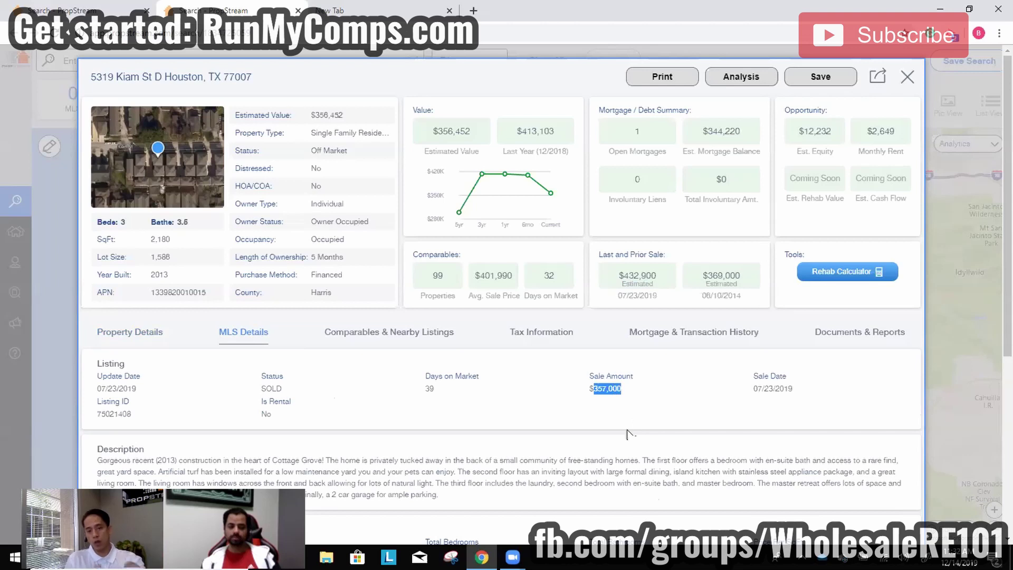
pyautogui.click(679, 77)
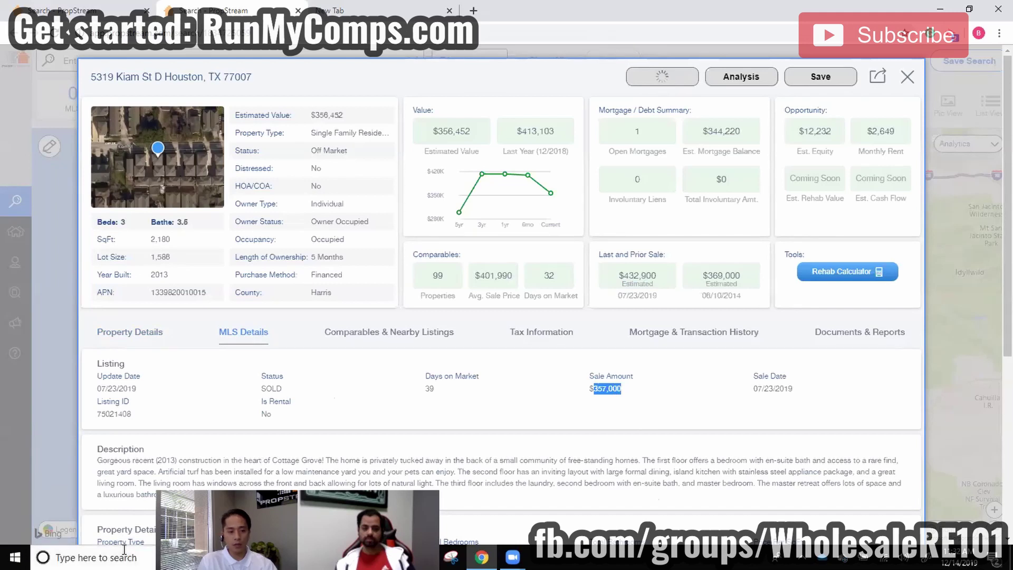
# Highlight the report's Last Market Sale and Current Listing Status details ($357,000, 07/23/2019).
pyautogui.click(570, 78)
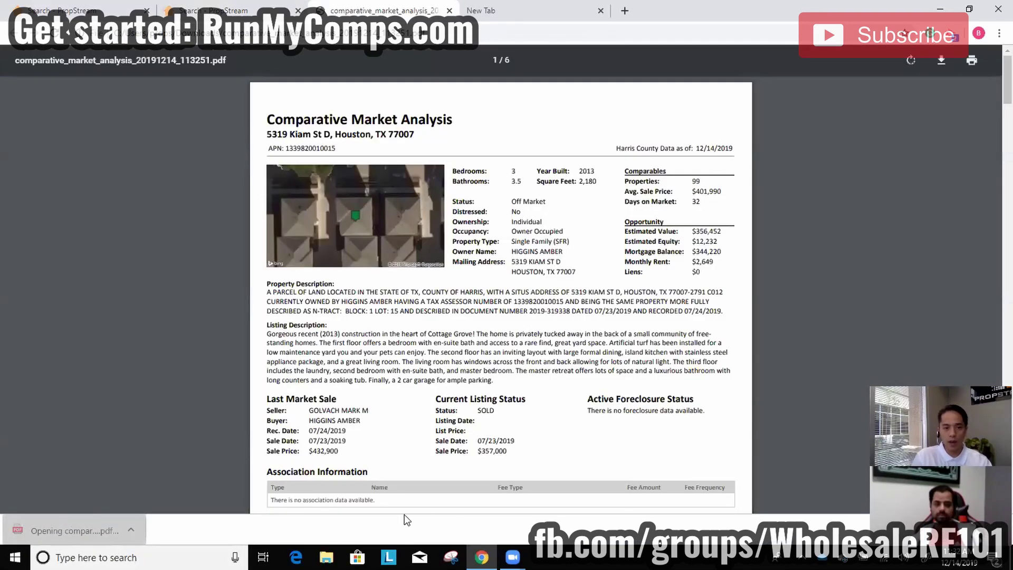
pyautogui.moveTo(345, 447); pyautogui.dragTo(266, 395)
pyautogui.click(266, 391)
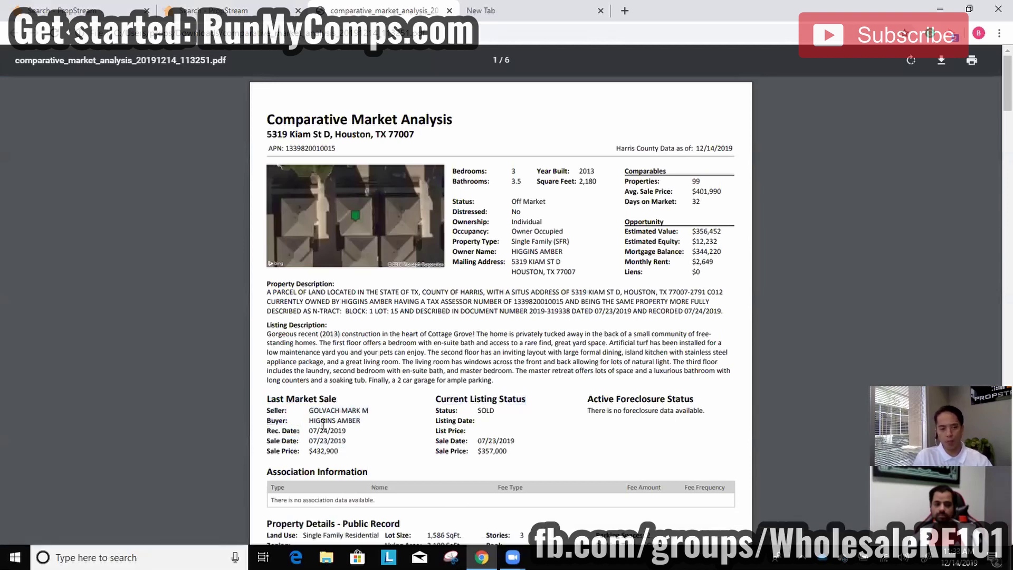
pyautogui.moveTo(515, 452); pyautogui.dragTo(437, 397)
pyautogui.click(508, 457)
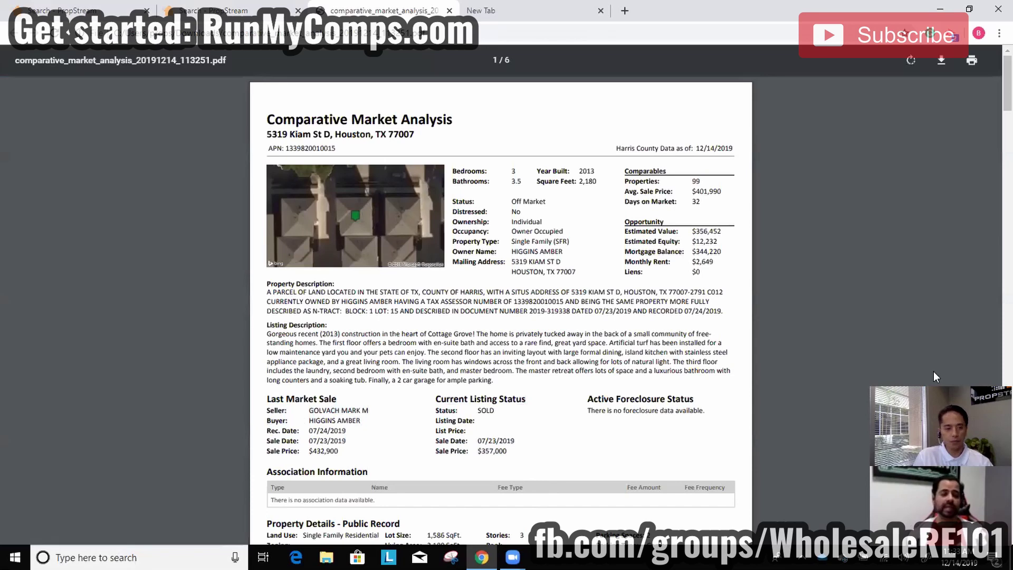
# Scroll through the report pages and close the extra property details tab.
pyautogui.scroll(1, 771, 404)
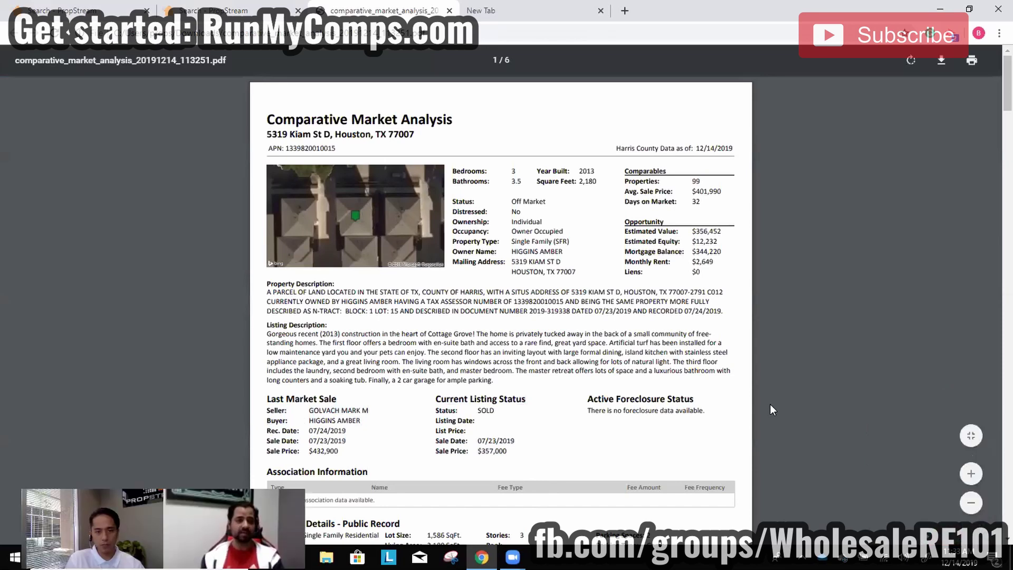
pyautogui.scroll(-3, 727, 407)
pyautogui.scroll(3, 635, 399)
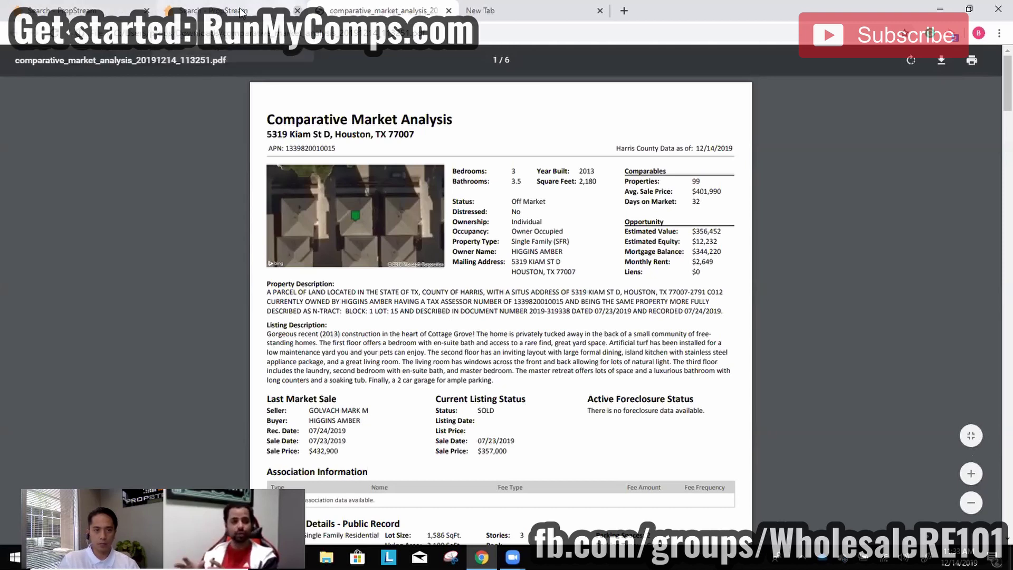
pyautogui.click(299, 10)
# Return to the PropStream tab listing the 104 sold single-family MLS comps.
pyautogui.click(79, 10)
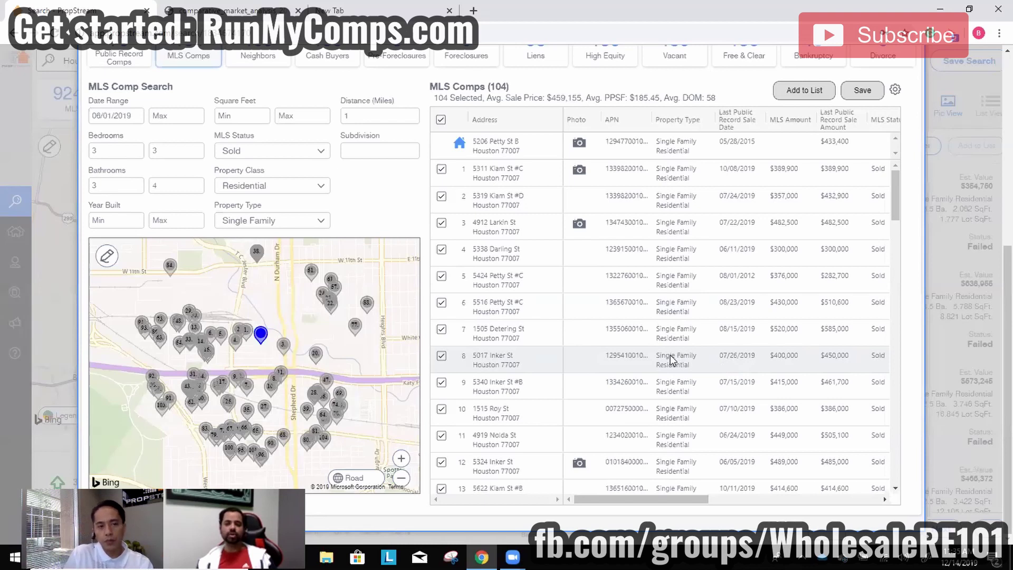
pyautogui.scroll(3, 659, 360)
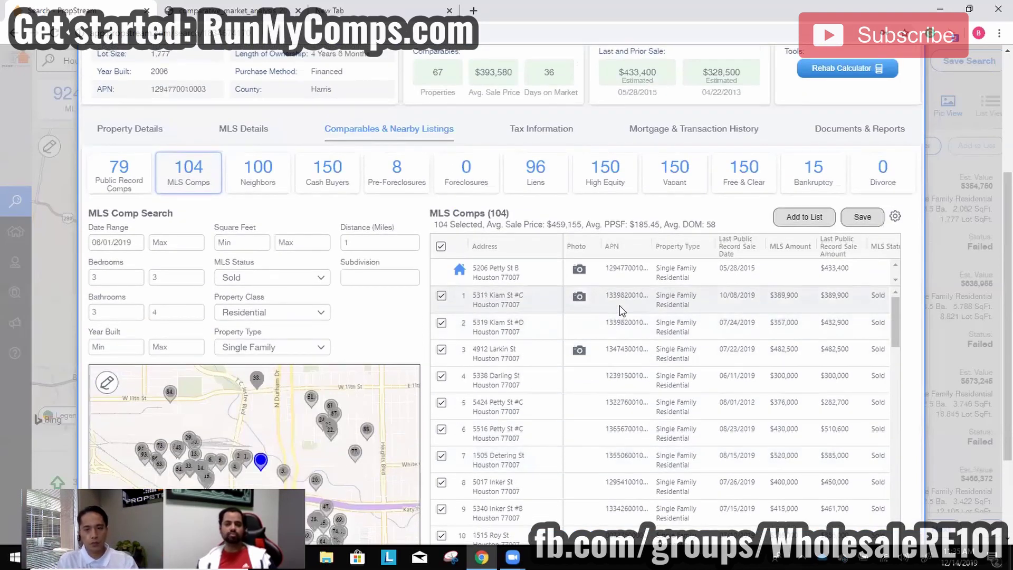
pyautogui.scroll(3, 621, 310)
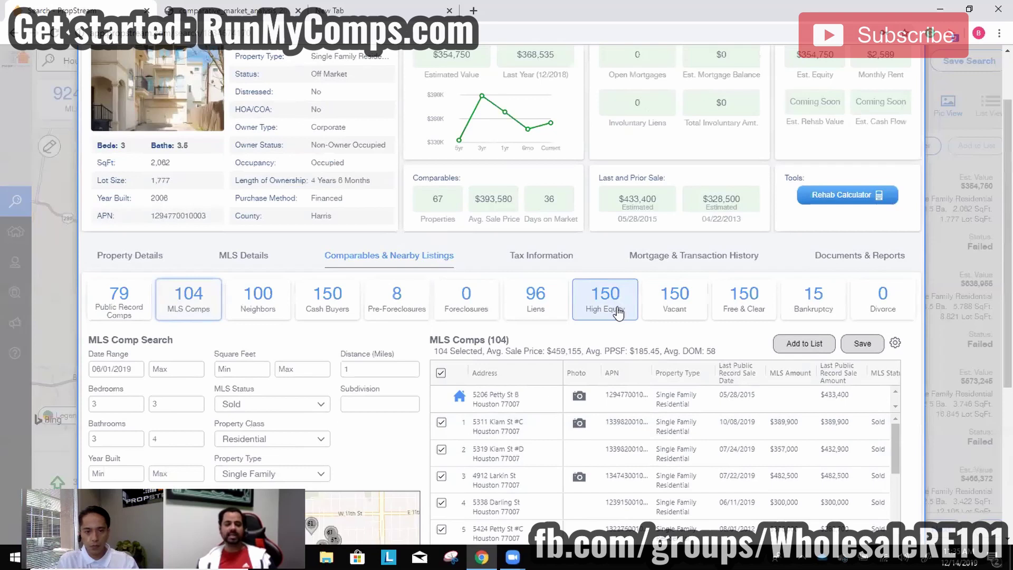
pyautogui.scroll(2, 600, 365)
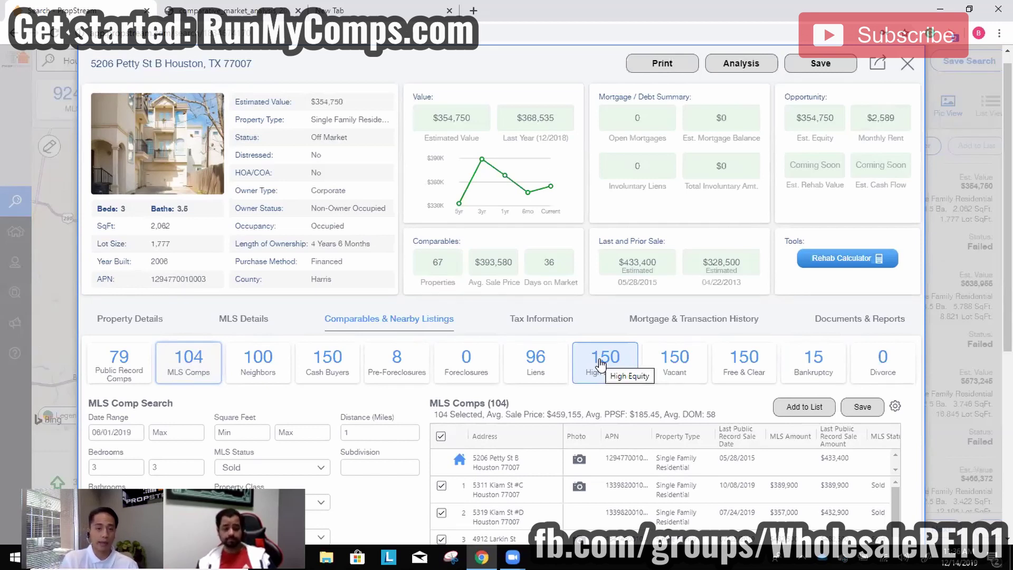
pyautogui.click(981, 204)
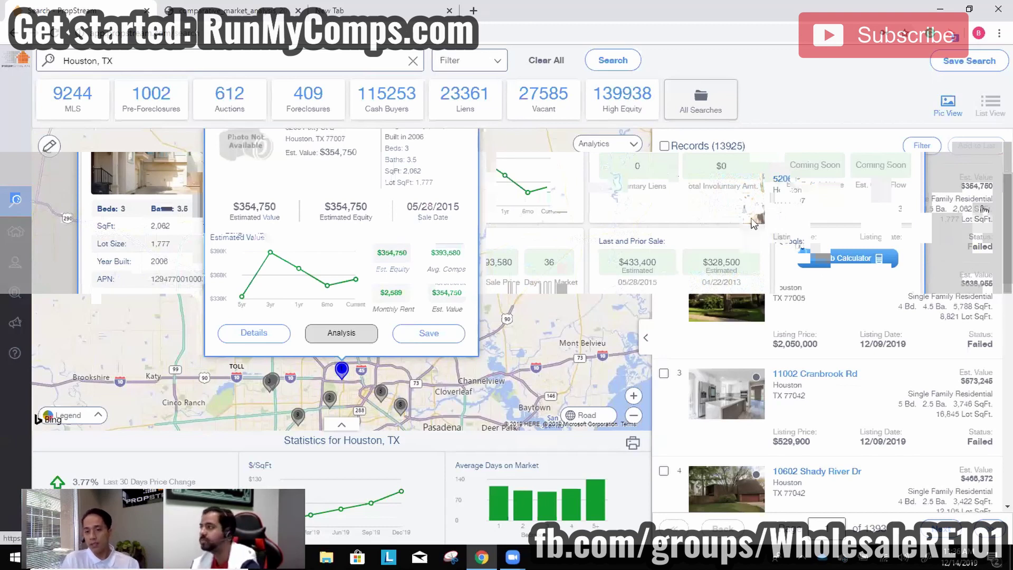
# Select Houston records 1, 2 and 3 in the results list.
pyautogui.moveTo(655, 180); pyautogui.dragTo(664, 184)
pyautogui.click(664, 179)
pyautogui.click(664, 275)
pyautogui.click(664, 374)
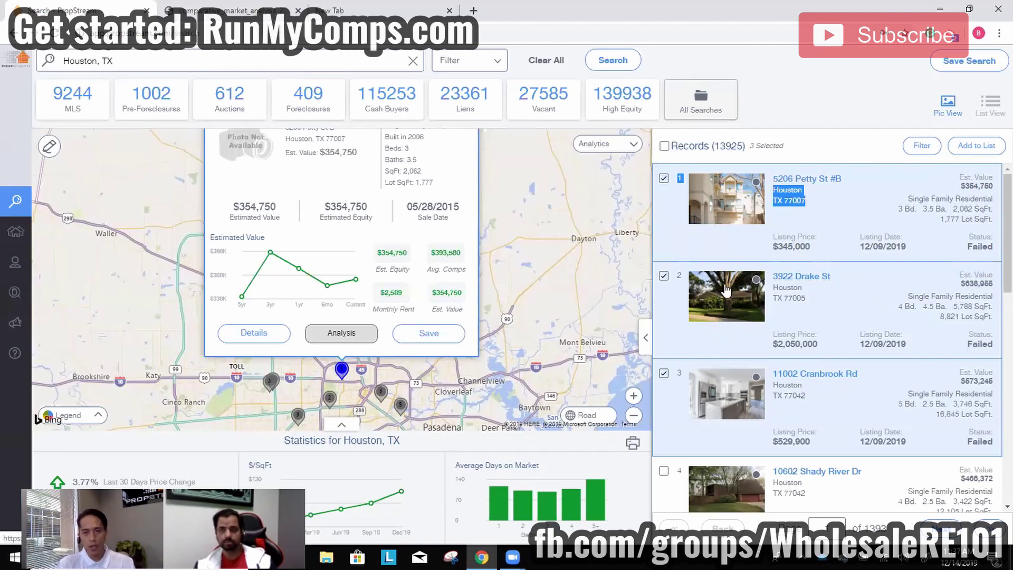
pyautogui.click(811, 113)
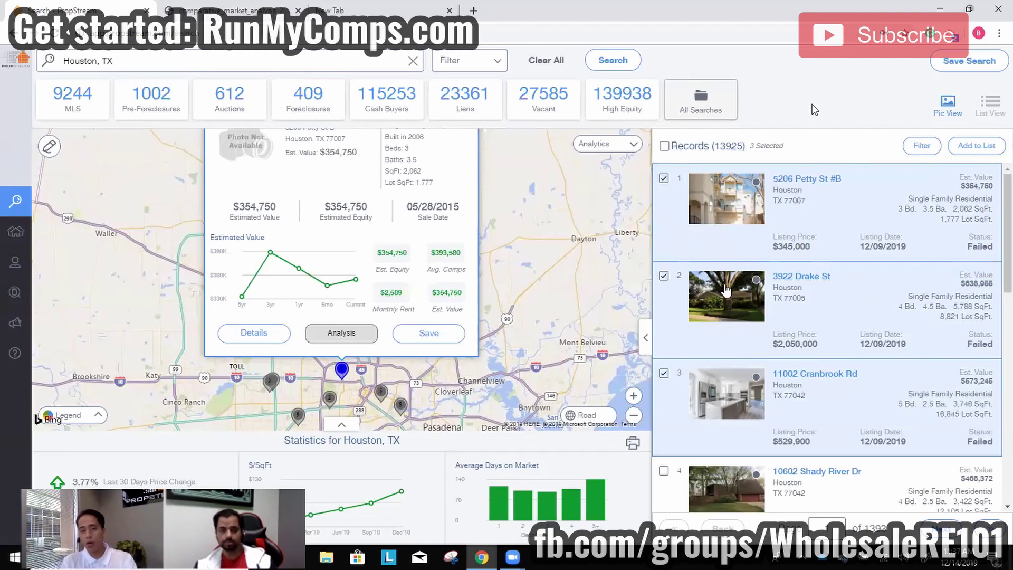
# Show the 27,585 vacant records, select them all, then clear the whole search.
pyautogui.click(565, 108)
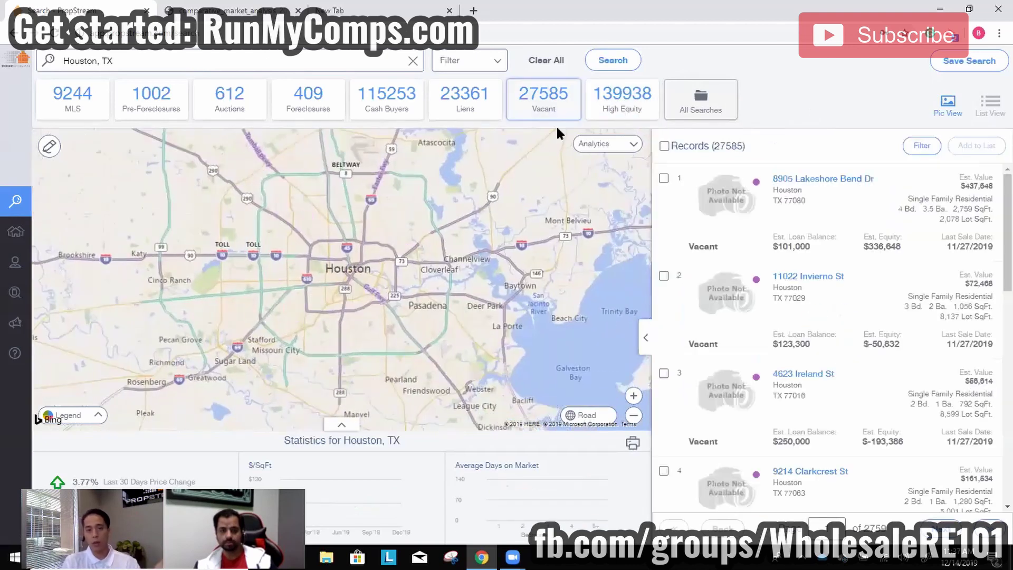
pyautogui.click(664, 145)
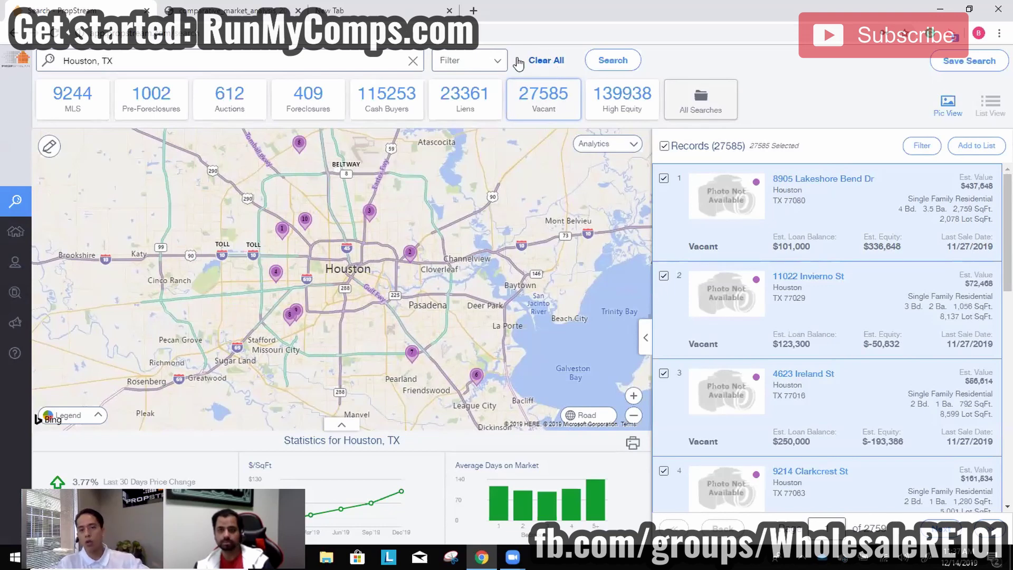
pyautogui.click(493, 65)
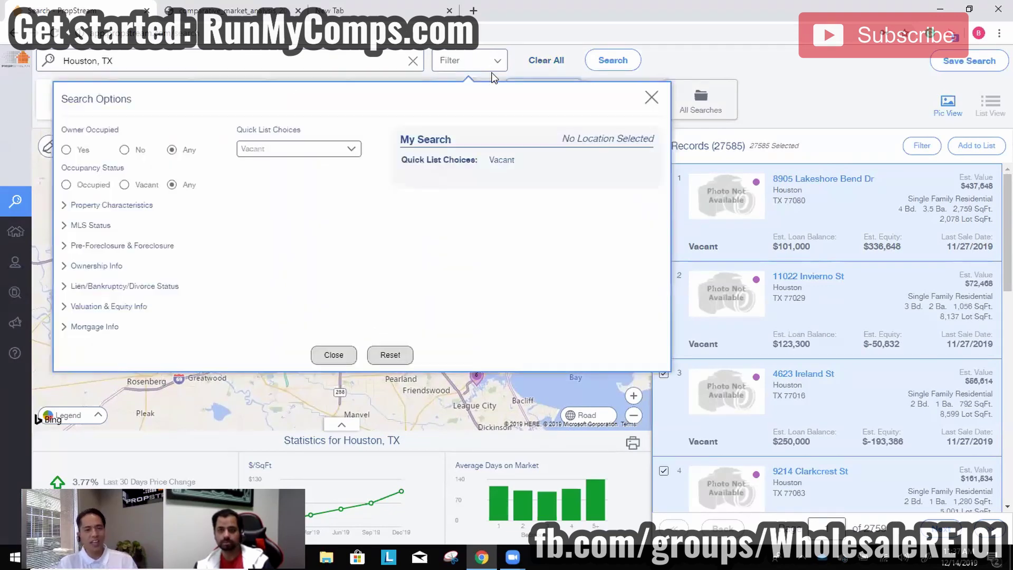
pyautogui.click(547, 65)
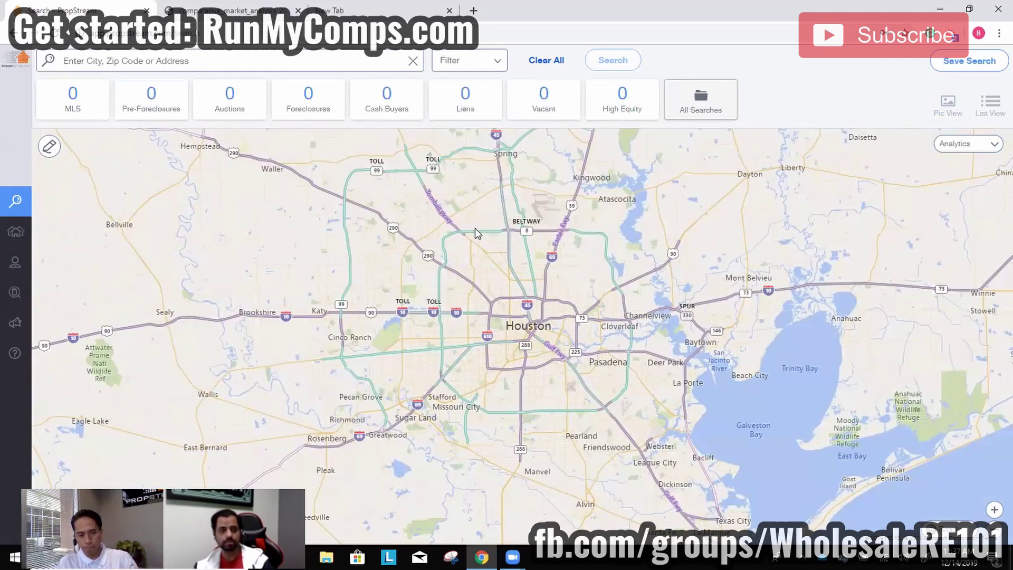
# Rerun the recent Houston, TX search (1,928,072 records) and bring up its Search Options.
pyautogui.click(337, 61)
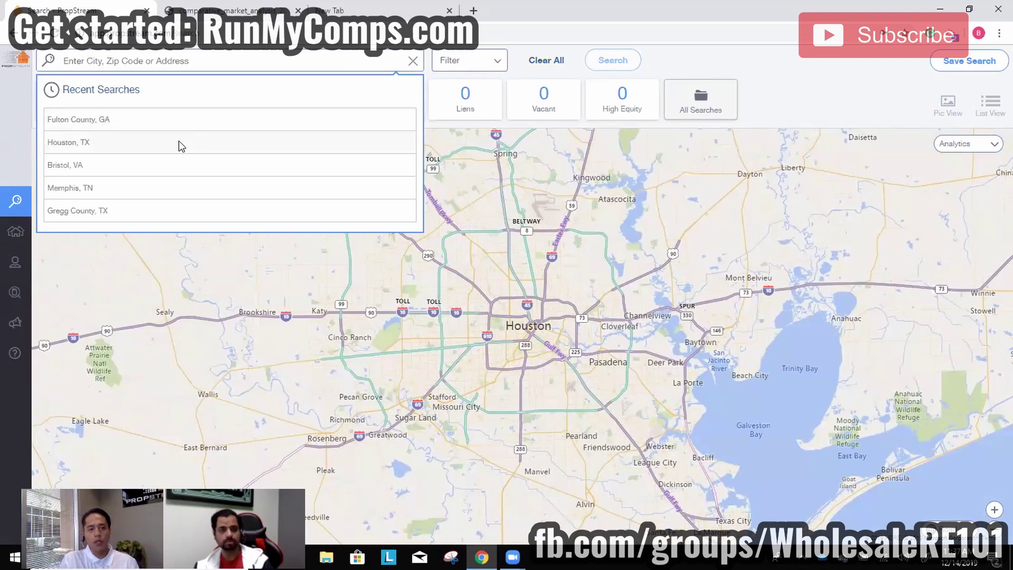
pyautogui.click(181, 143)
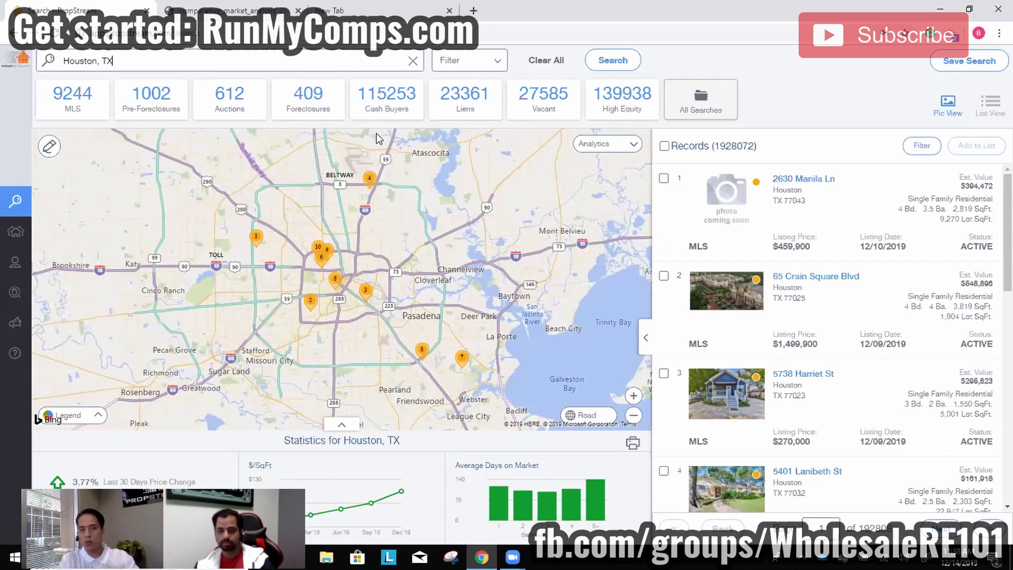
pyautogui.click(504, 62)
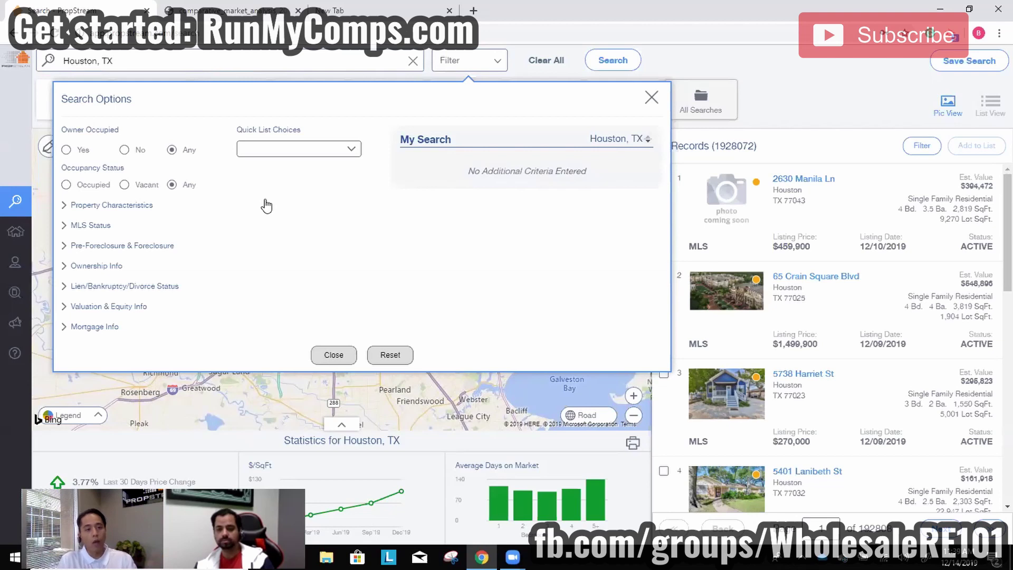
# Set Owner Occupied to No, occupancy to Vacant, and property type to Residential Single Family.
pyautogui.click(124, 150)
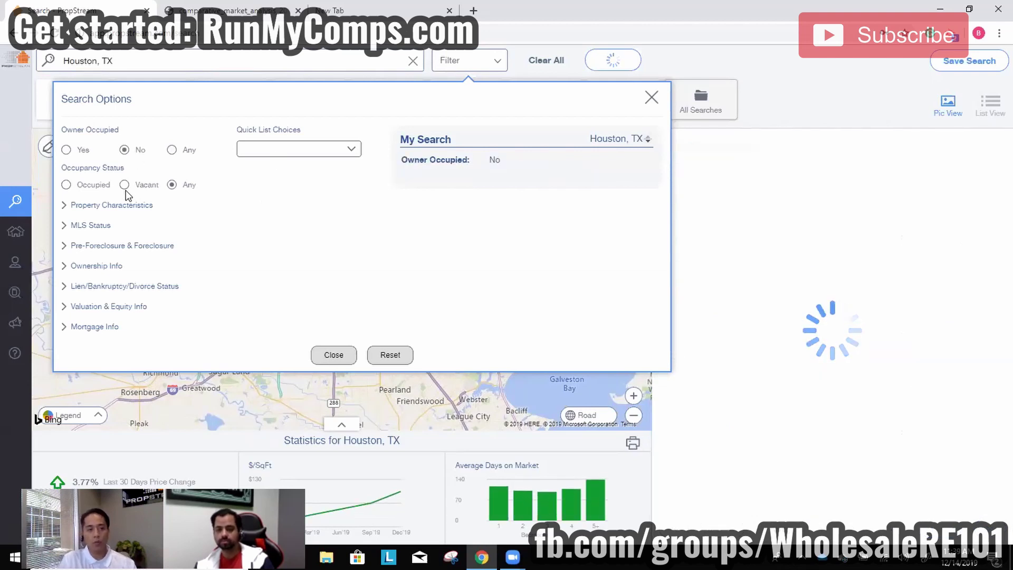
pyautogui.click(91, 188)
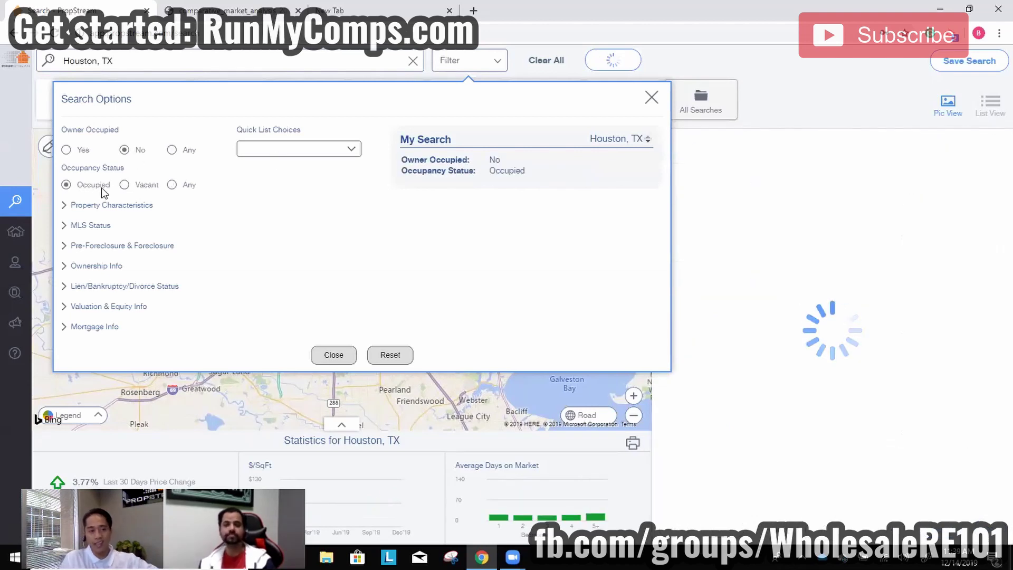
pyautogui.click(127, 186)
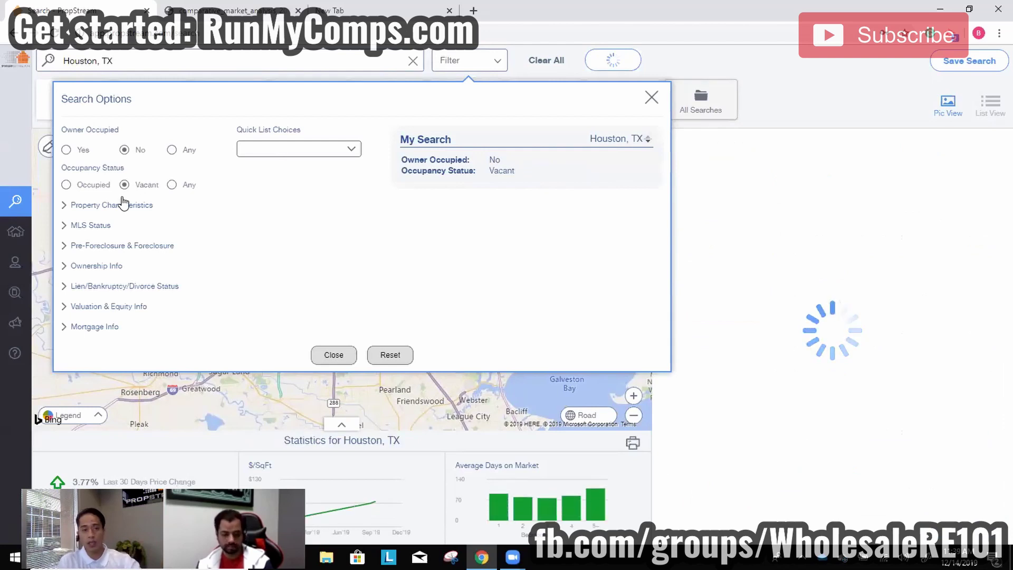
pyautogui.click(119, 205)
pyautogui.click(111, 244)
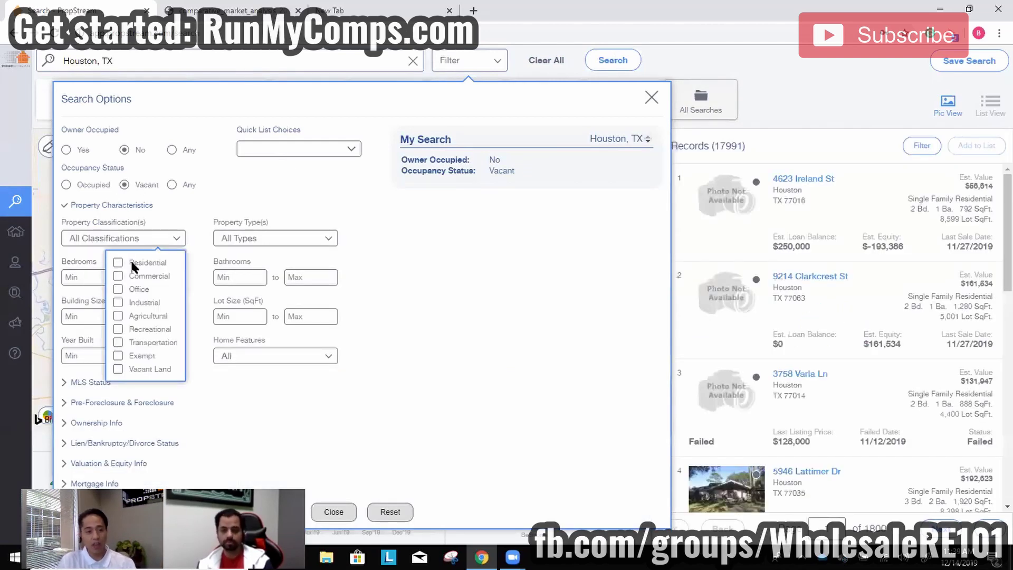
pyautogui.click(132, 264)
pyautogui.click(263, 238)
pyautogui.click(198, 290)
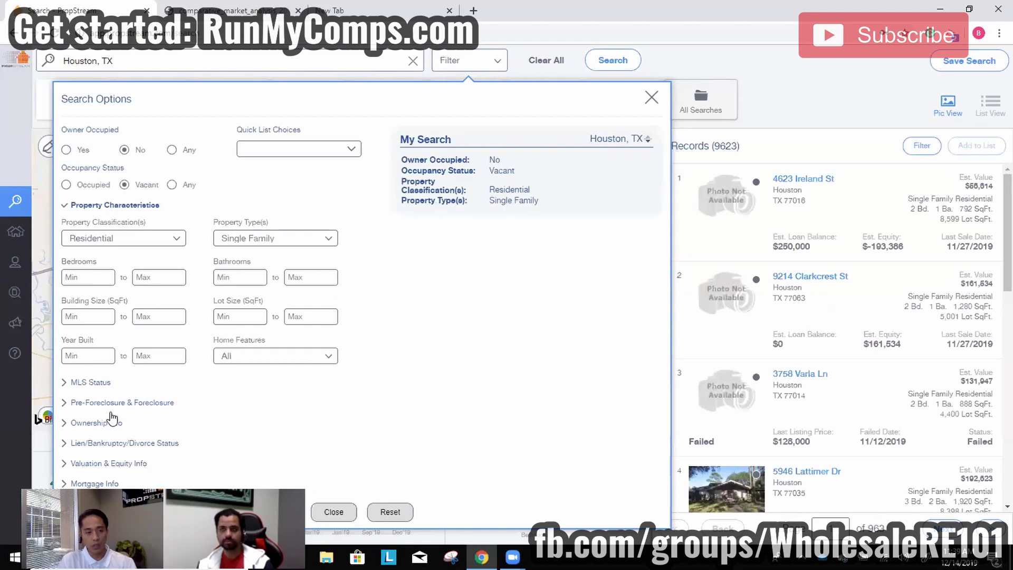
# Exclude on-market listings and foreclosures from the results.
pyautogui.click(100, 383)
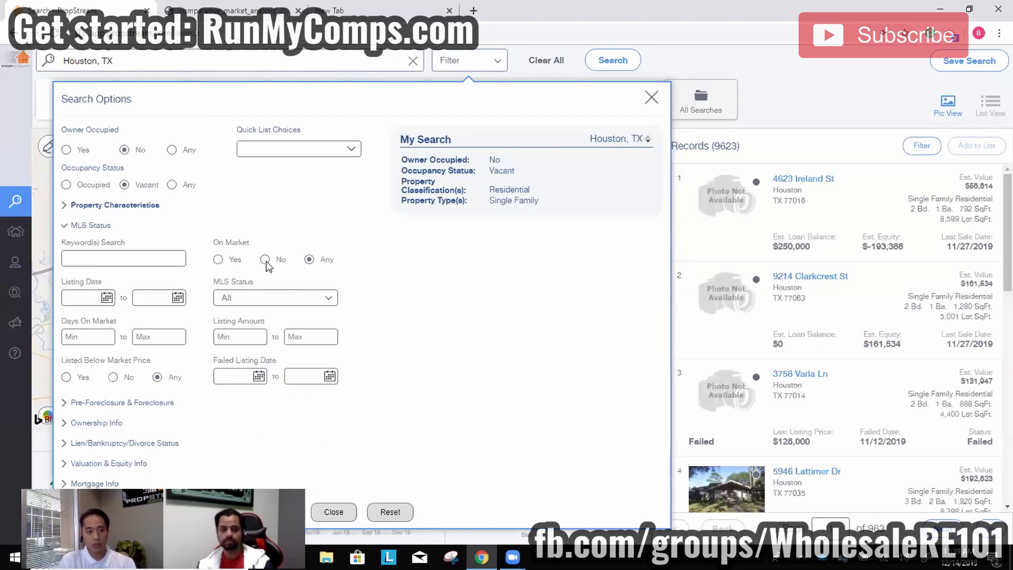
pyautogui.click(265, 260)
pyautogui.click(108, 404)
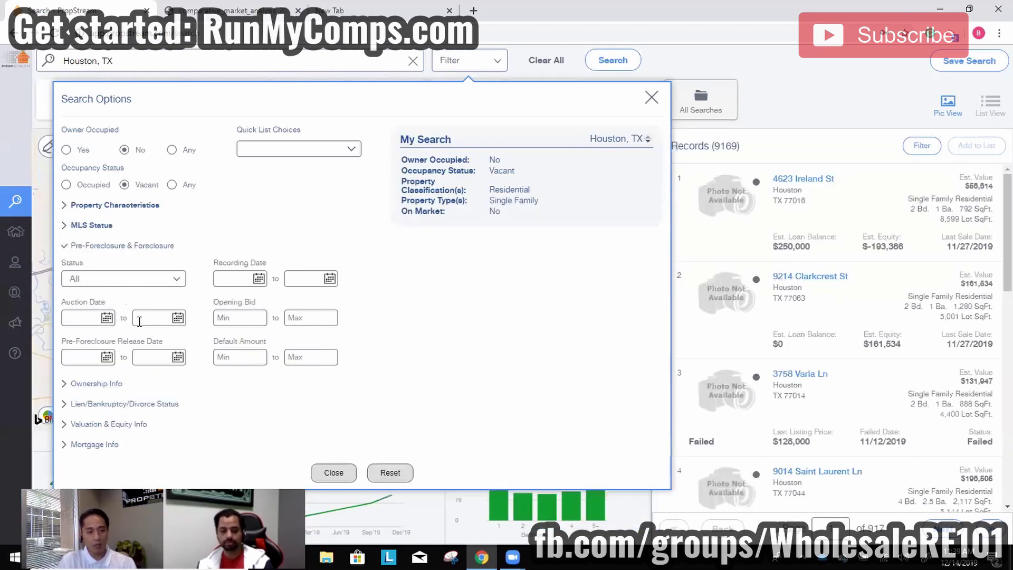
pyautogui.click(128, 288)
pyautogui.click(131, 356)
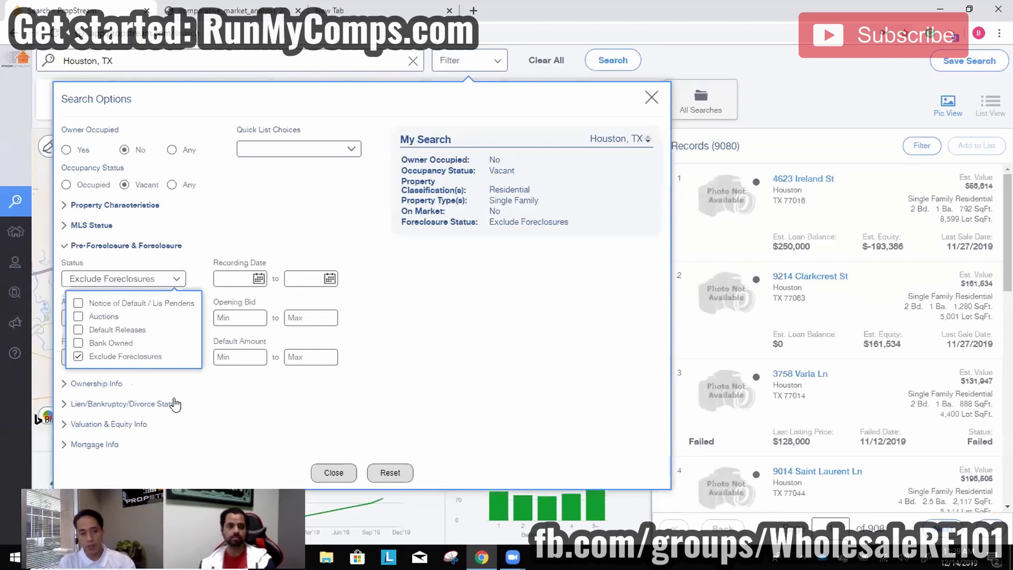
# Limit owners to individuals with at least 15 years of ownership.
pyautogui.click(100, 383)
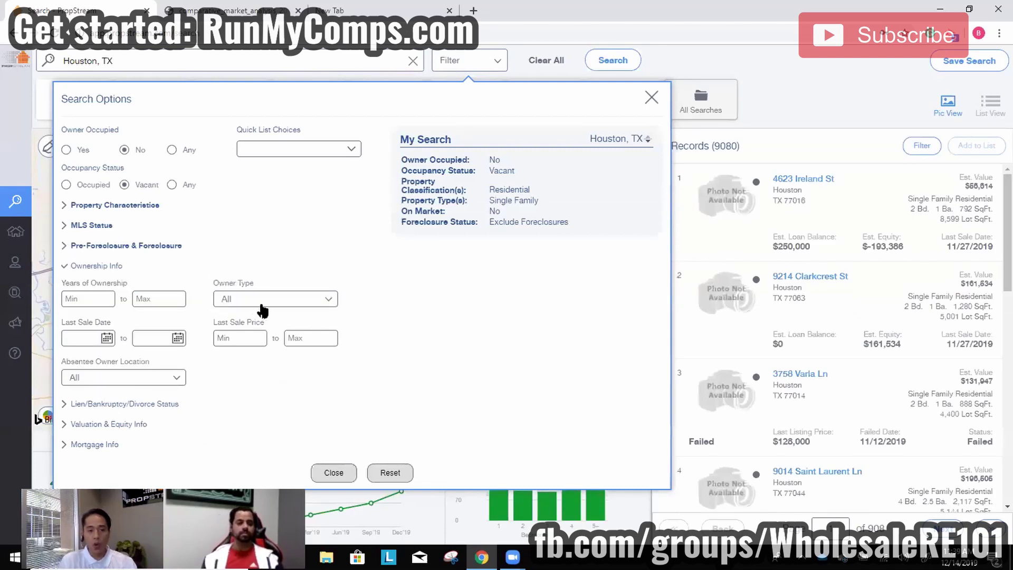
pyautogui.click(262, 311)
pyautogui.click(288, 322)
pyautogui.click(110, 298)
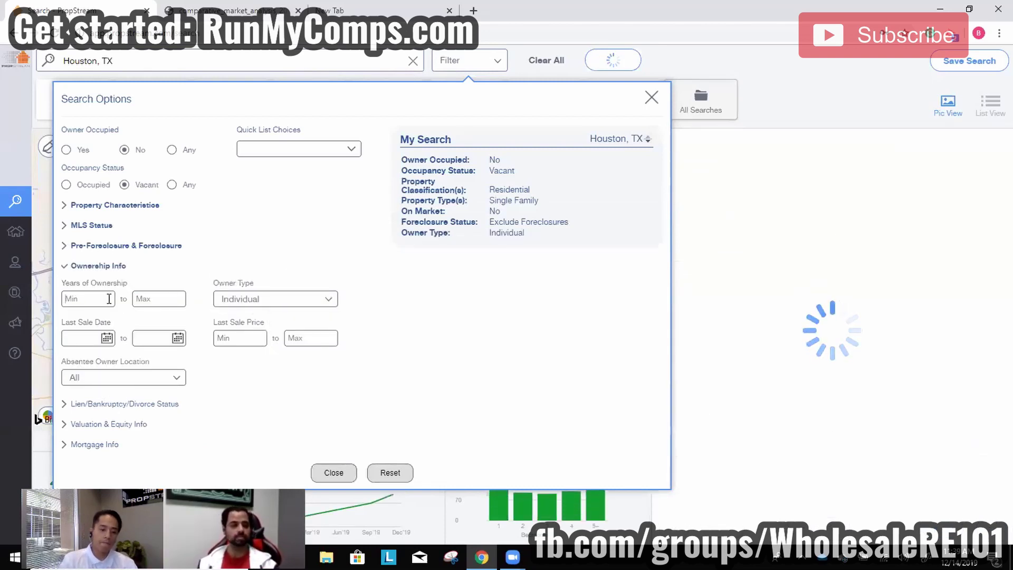
pyautogui.write('15')
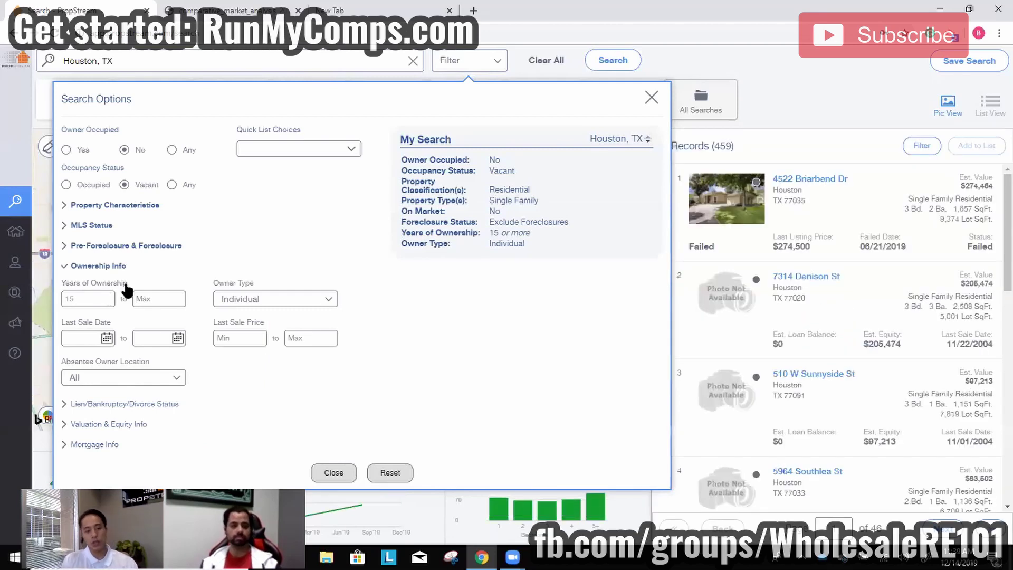
# Suppress properties with an active lien, an active bankruptcy or a divorce.
pyautogui.click(154, 405)
pyautogui.click(129, 321)
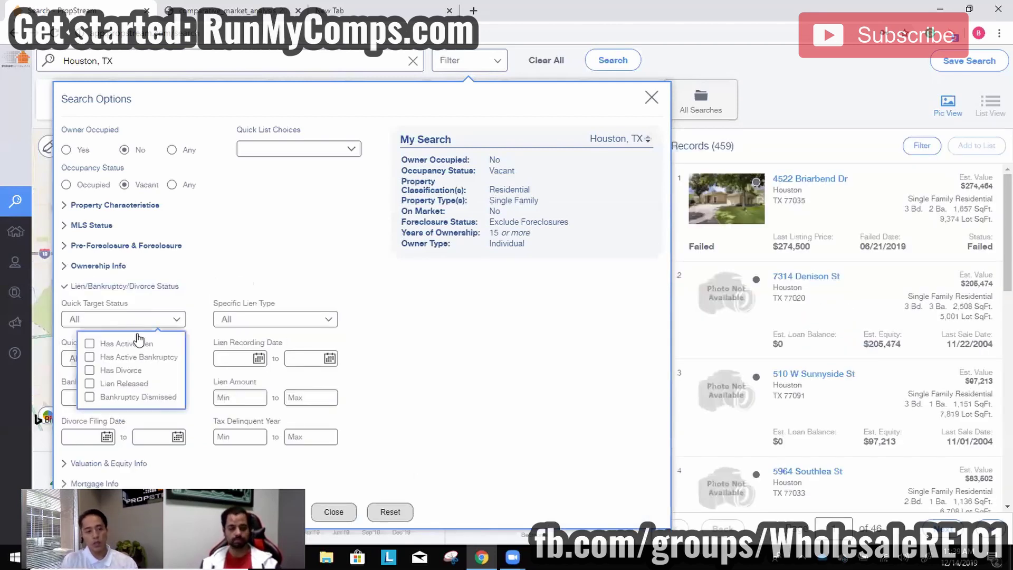
pyautogui.click(138, 343)
pyautogui.click(139, 343)
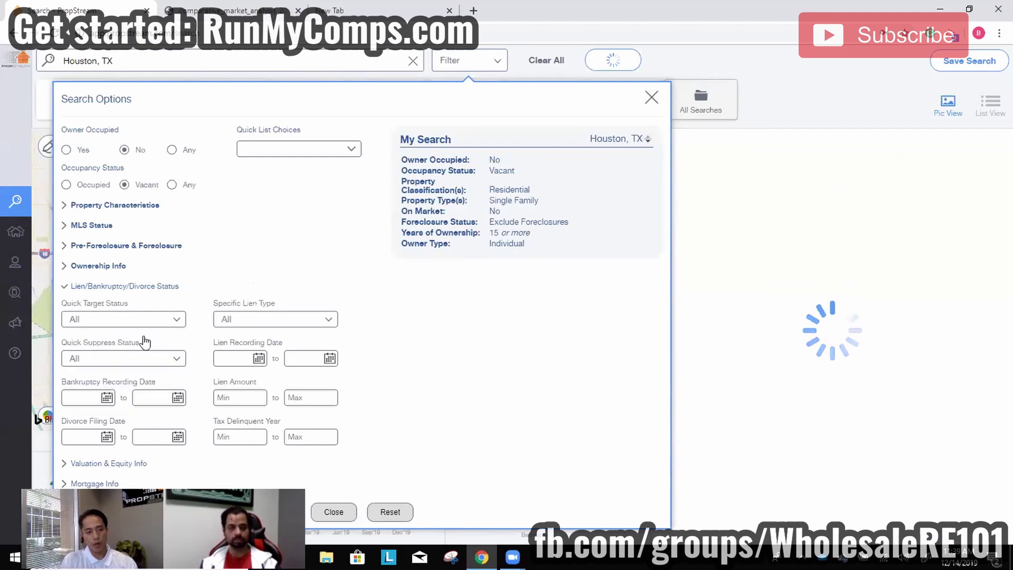
pyautogui.click(132, 359)
pyautogui.click(139, 383)
pyautogui.click(136, 397)
pyautogui.click(135, 411)
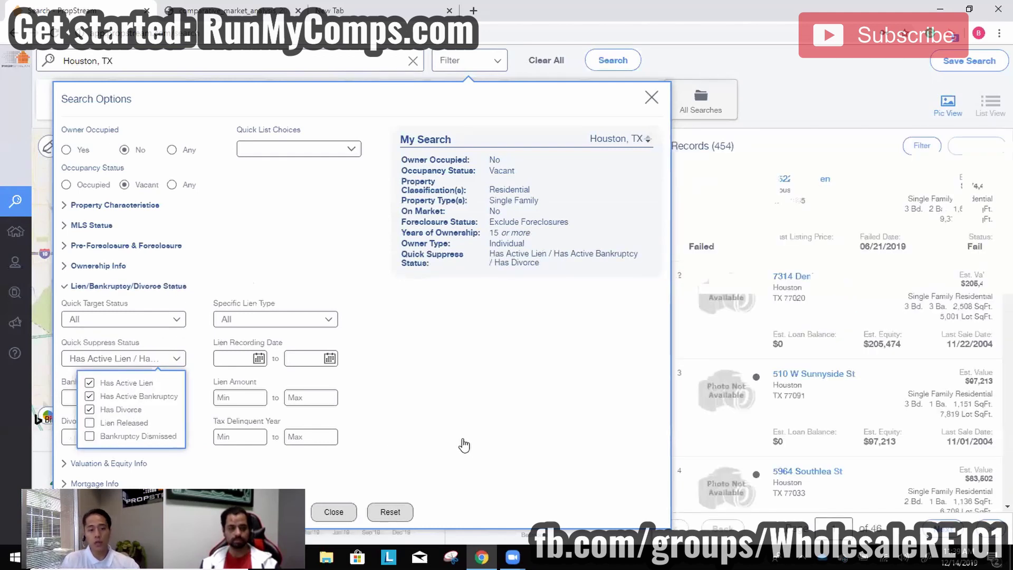
pyautogui.click(464, 446)
# Require minimum estimated equity of 70% and close Search Options to see 401 results.
pyautogui.click(127, 463)
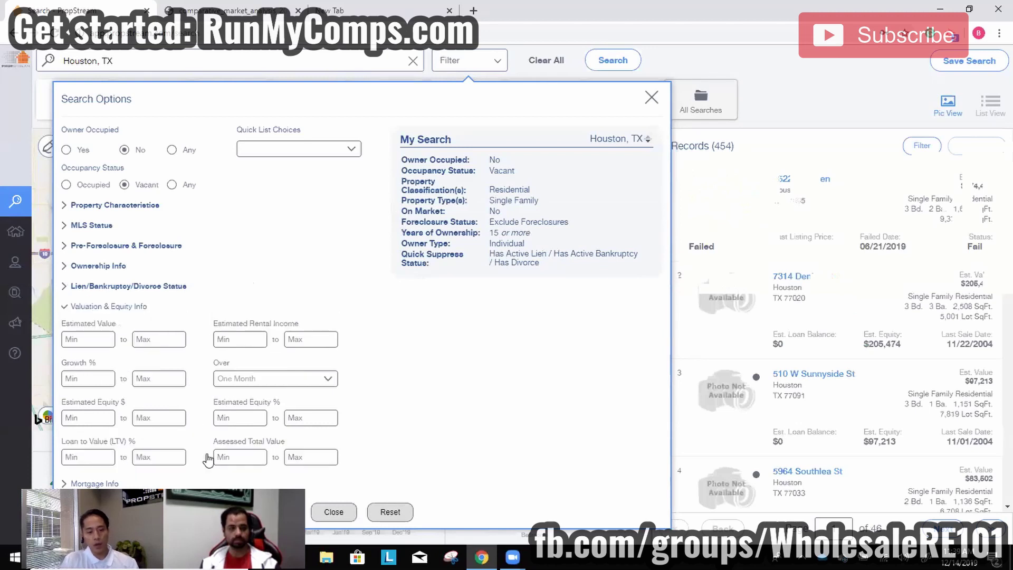
pyautogui.click(264, 415)
pyautogui.write('70')
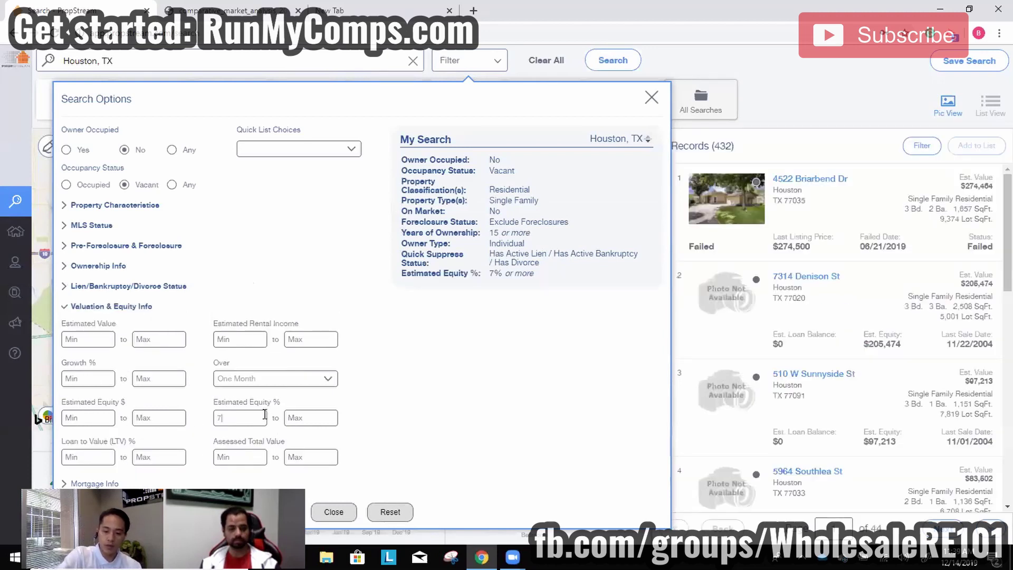
pyautogui.click(353, 512)
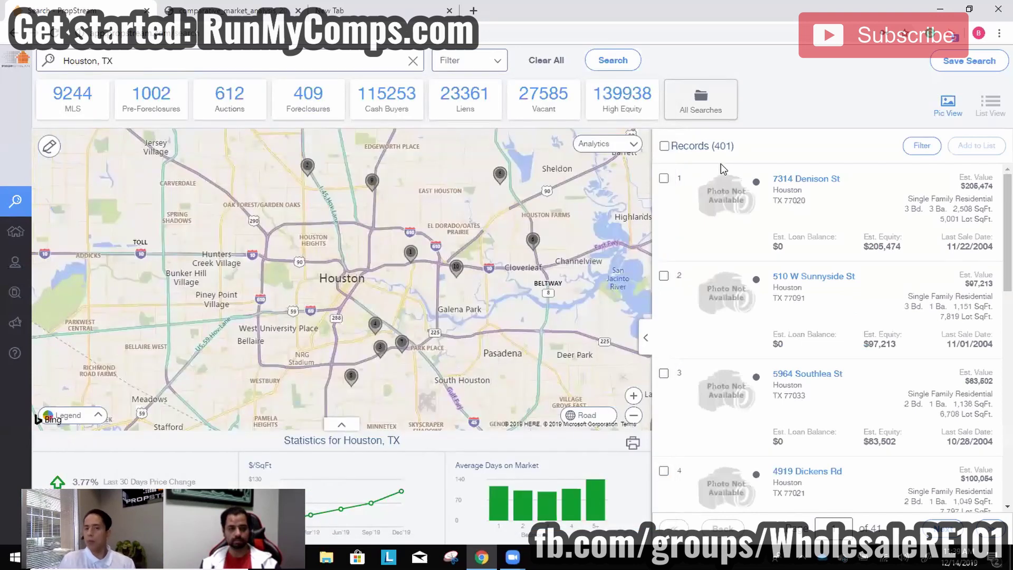
# Reopen Search Options from the Filter dropdown to review the applied-criteria summary.
pyautogui.click(488, 60)
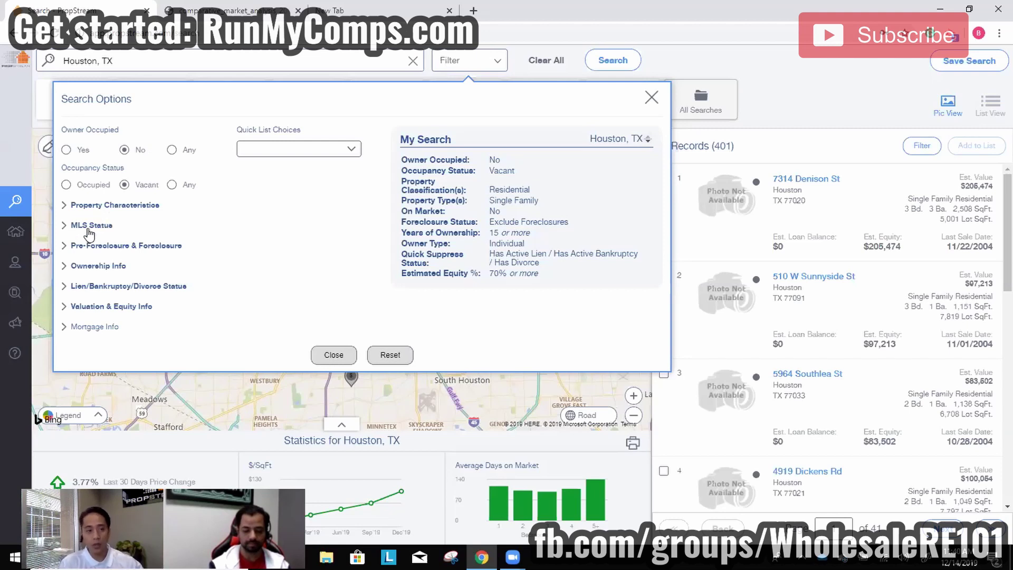
pyautogui.click(89, 227)
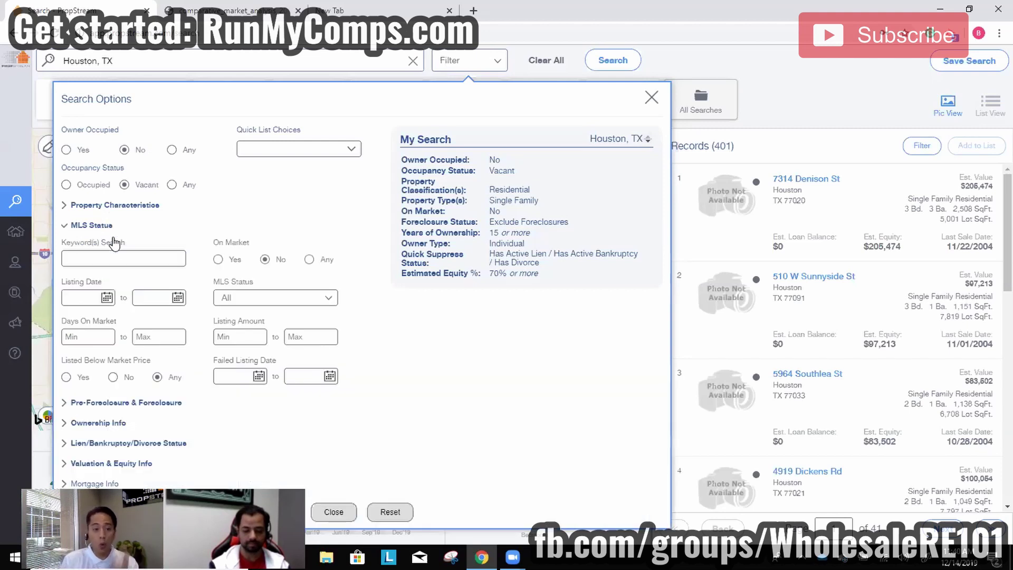
pyautogui.click(260, 301)
pyautogui.click(281, 349)
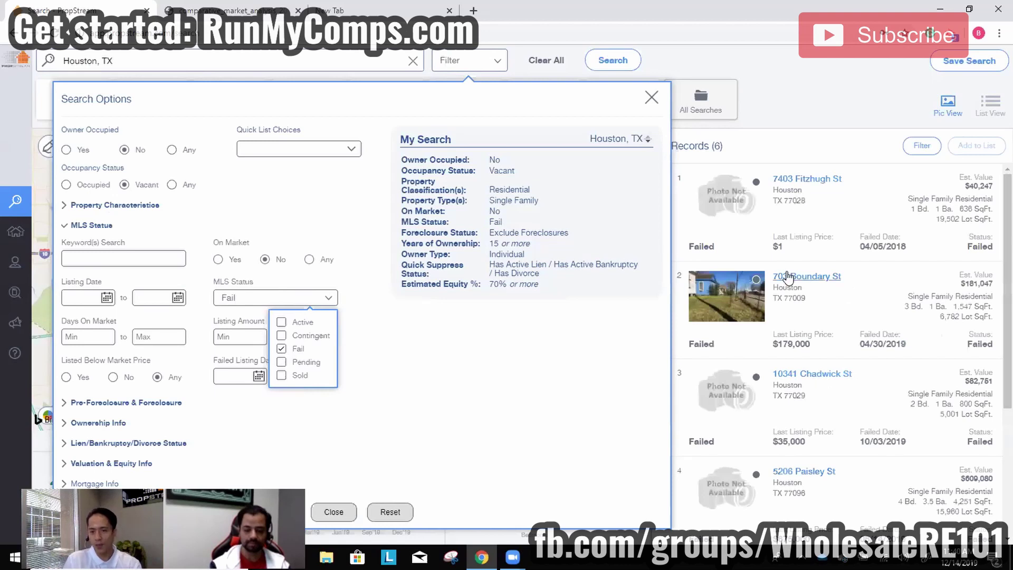
pyautogui.click(789, 277)
pyautogui.click(241, 334)
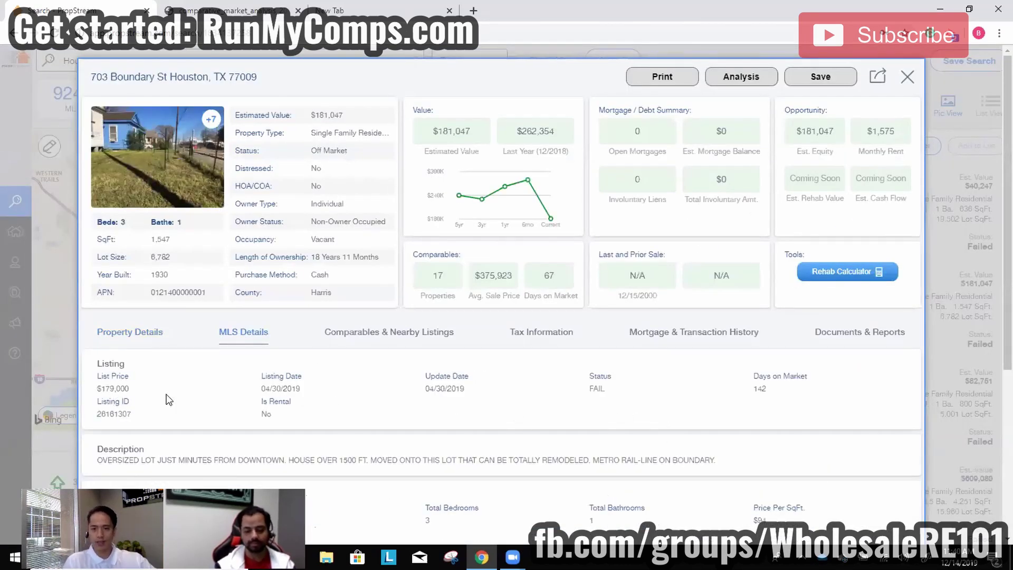
pyautogui.click(908, 76)
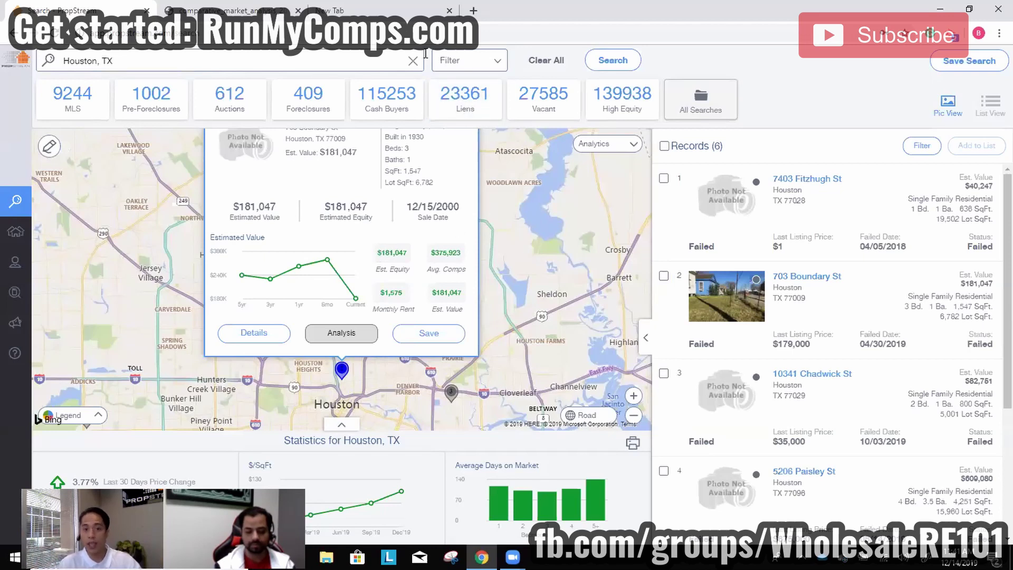
pyautogui.click(452, 61)
pyautogui.click(98, 226)
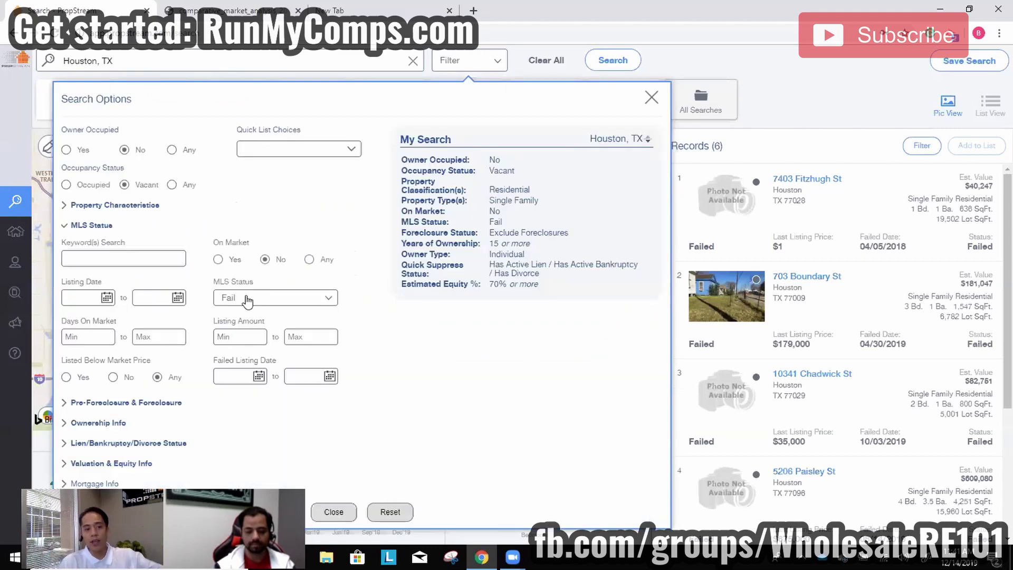
pyautogui.click(258, 298)
pyautogui.click(282, 349)
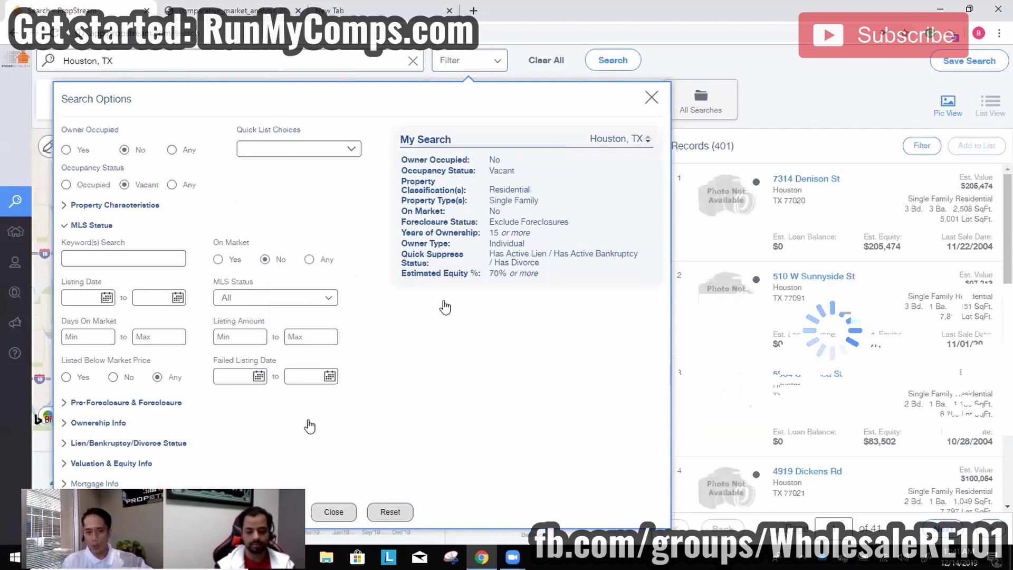
pyautogui.click(344, 513)
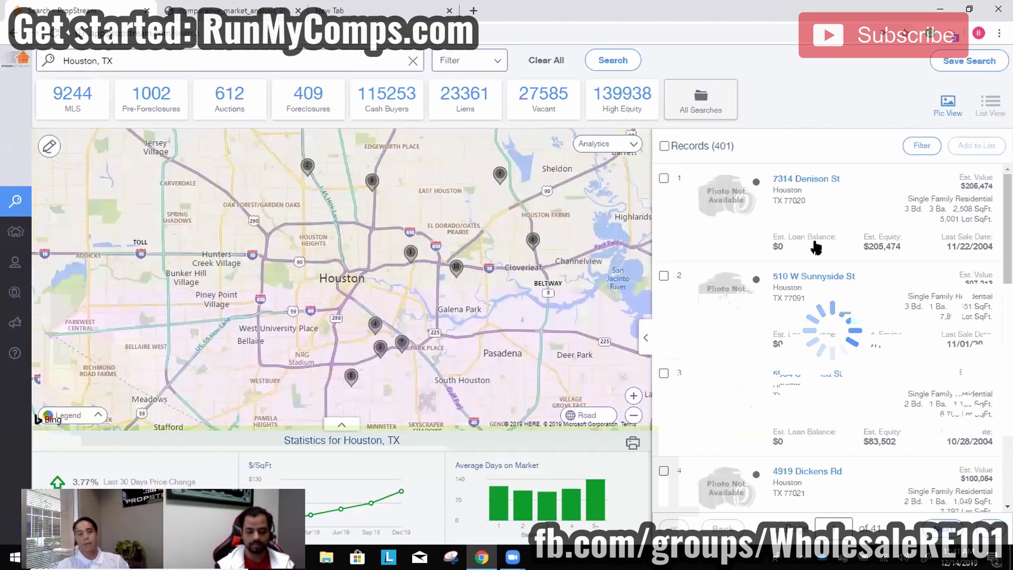
pyautogui.click(470, 65)
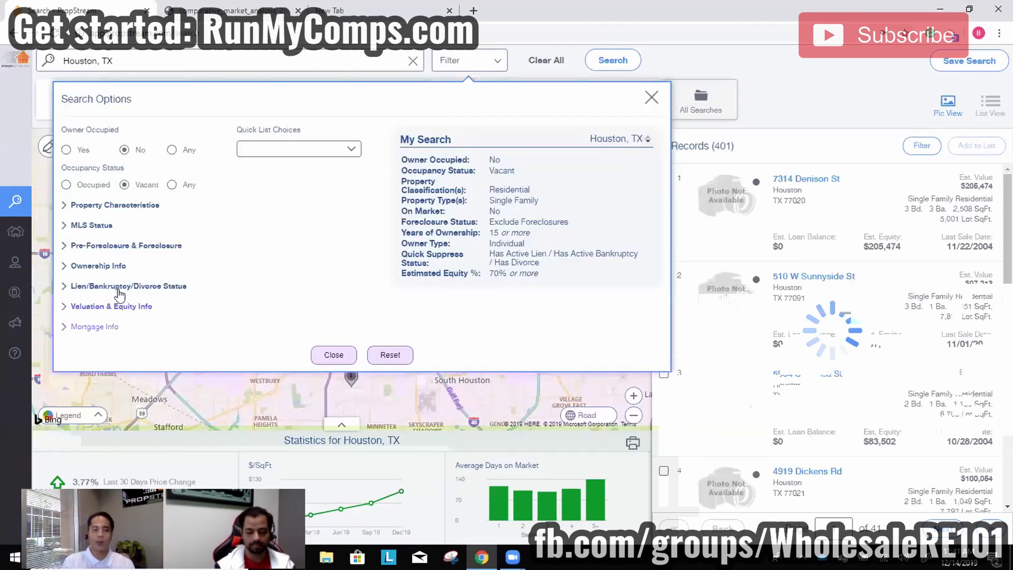
# Set Absentee Owner Location to Out of State only, after trying Local and Out of County.
pyautogui.click(121, 265)
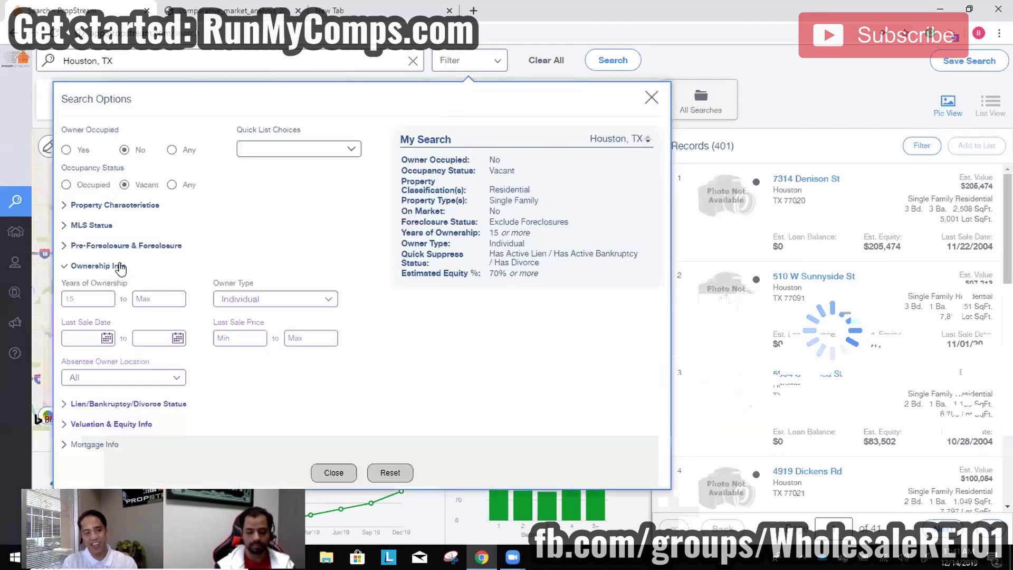
pyautogui.click(142, 379)
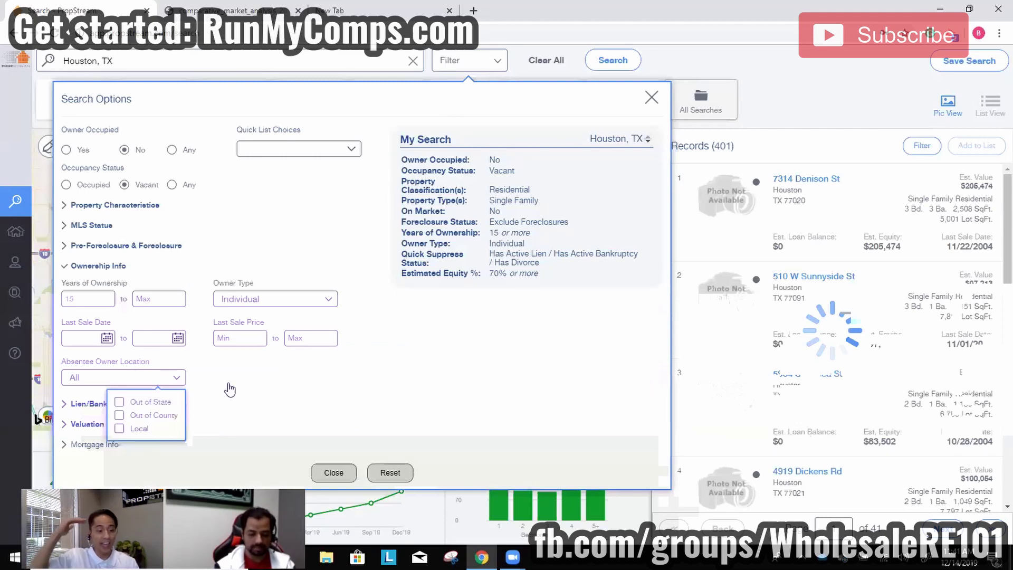
pyautogui.click(134, 430)
pyautogui.click(136, 430)
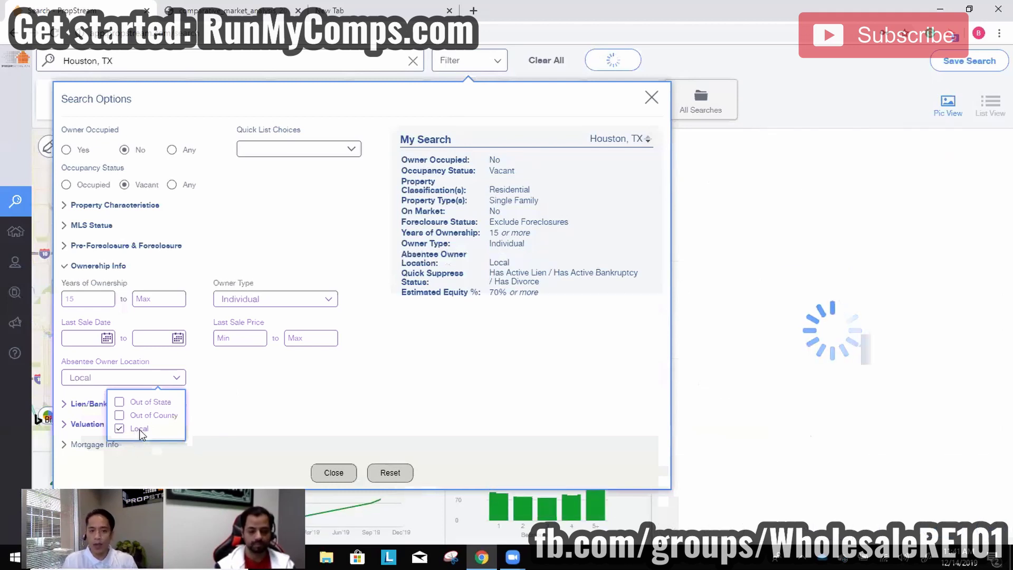
pyautogui.click(148, 417)
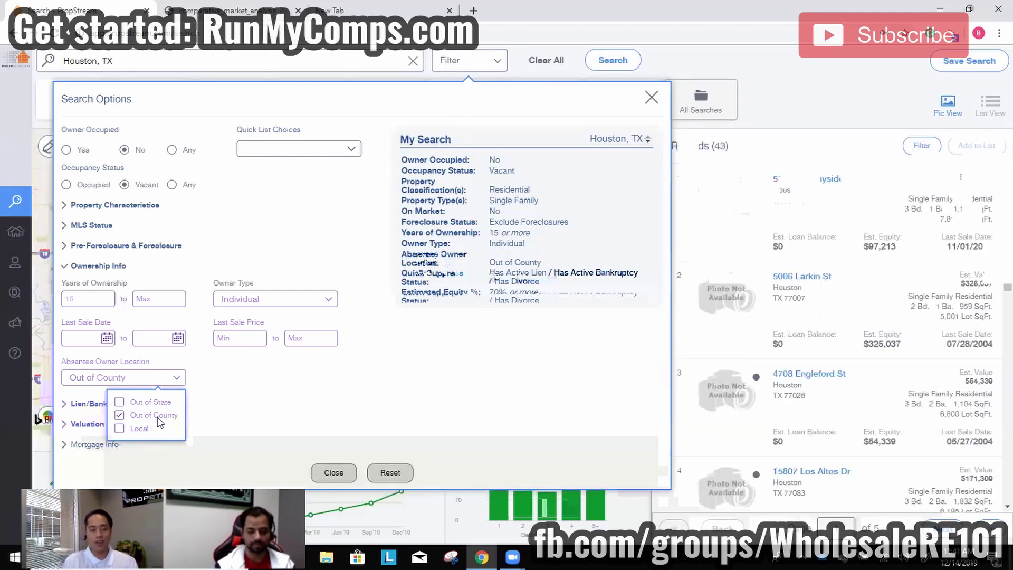
pyautogui.click(156, 416)
pyautogui.click(156, 404)
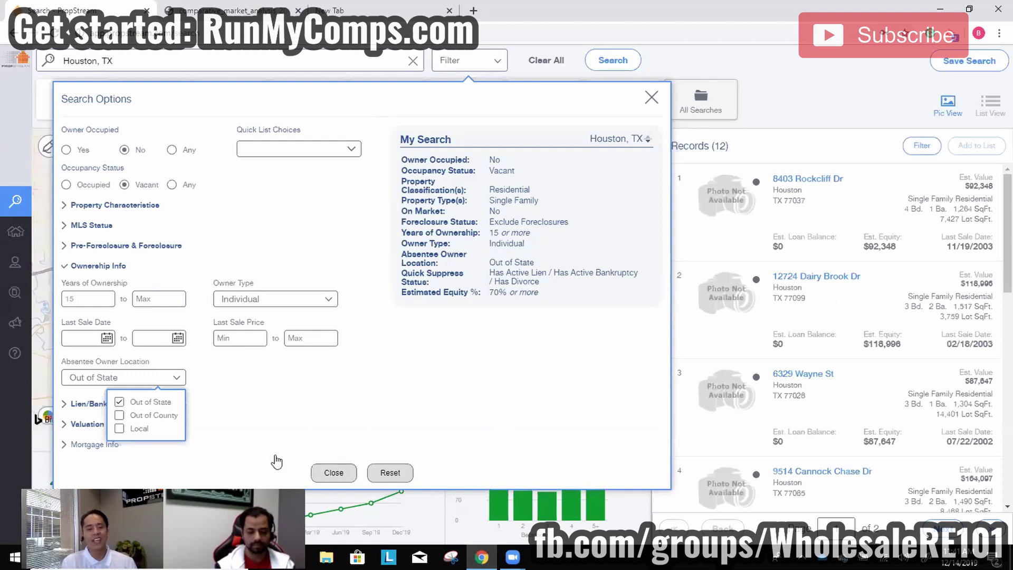
# Close the 12-record results, reopen Search Options and Reset all criteria.
pyautogui.click(332, 472)
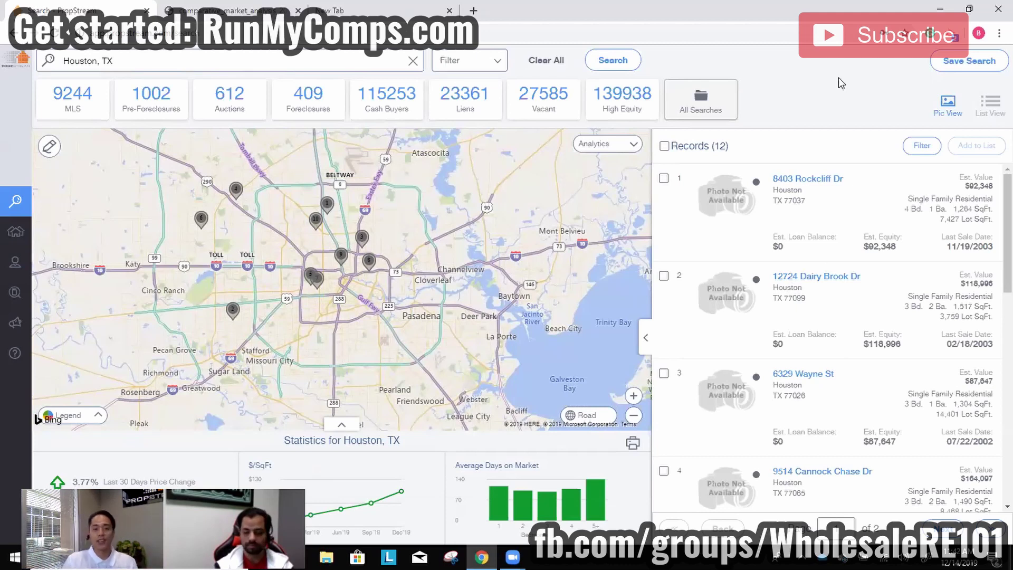
pyautogui.click(475, 62)
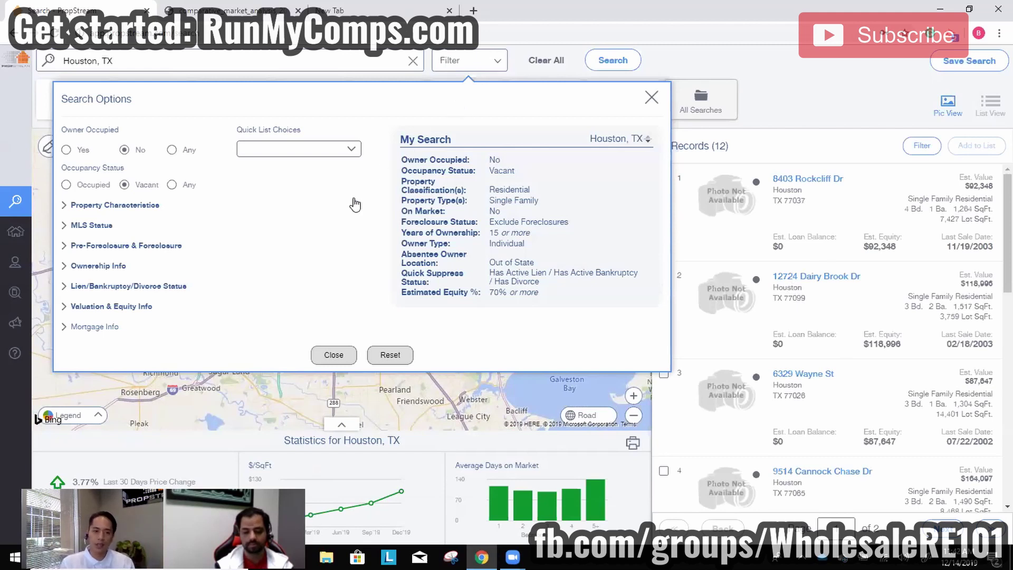
pyautogui.click(388, 355)
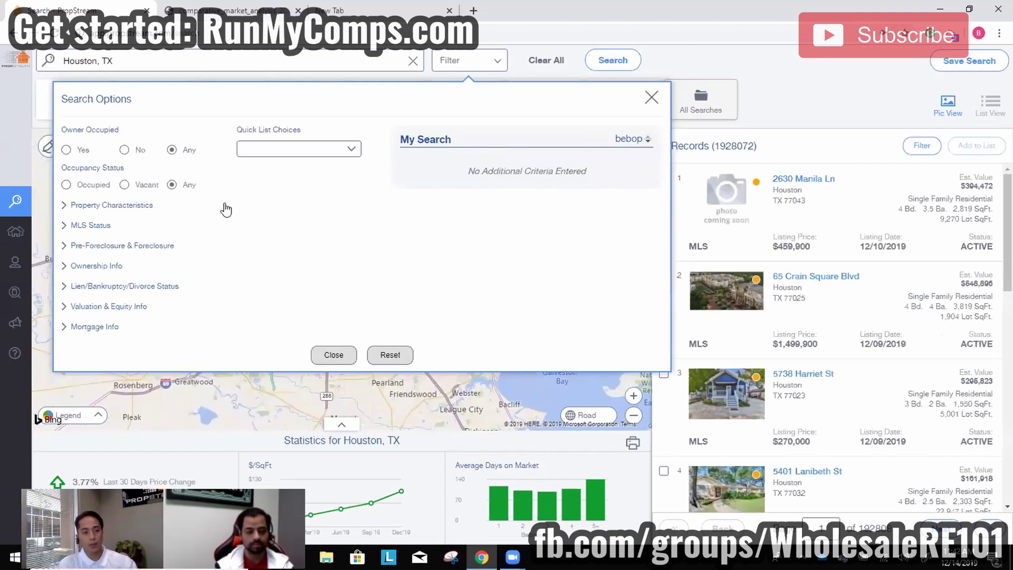
# Set Owner Occupied to Yes, occupancy to Occupied, and type to Residential Single Family.
pyautogui.click(78, 150)
pyautogui.click(79, 185)
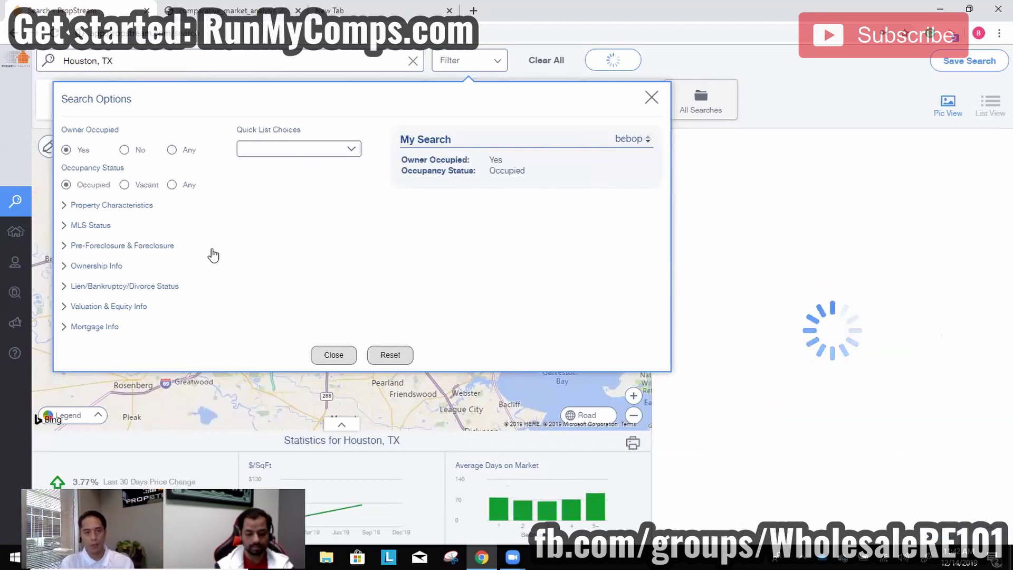
pyautogui.click(97, 206)
pyautogui.click(135, 240)
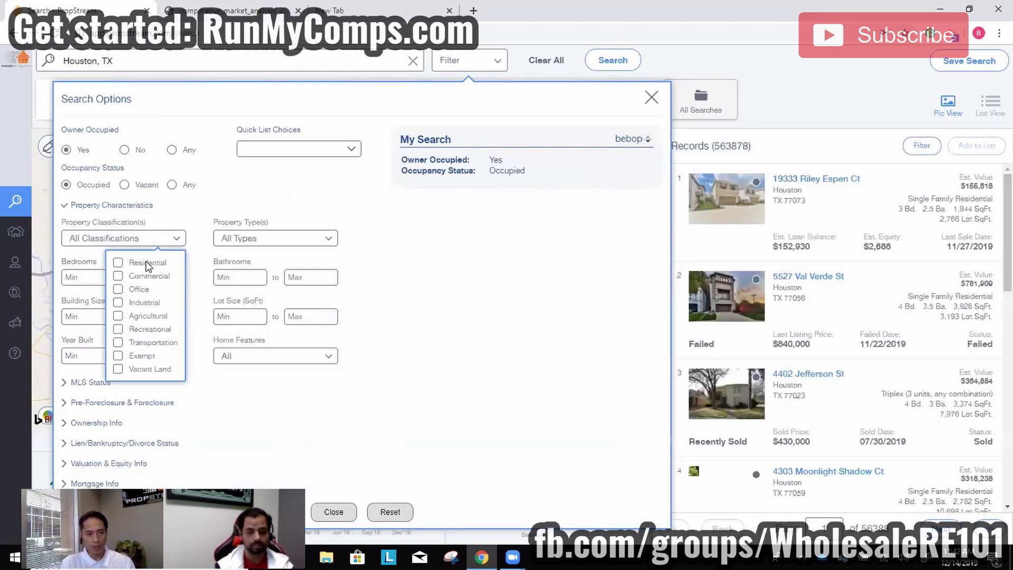
pyautogui.click(146, 262)
pyautogui.click(246, 240)
pyautogui.click(219, 283)
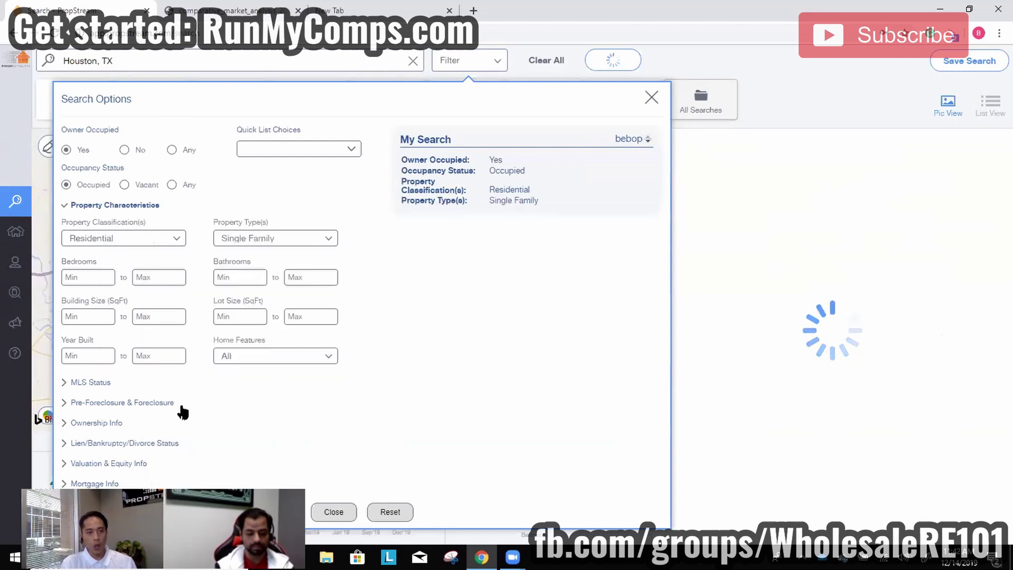
# Exclude on-market listings and foreclosures from the results.
pyautogui.click(98, 384)
pyautogui.click(268, 260)
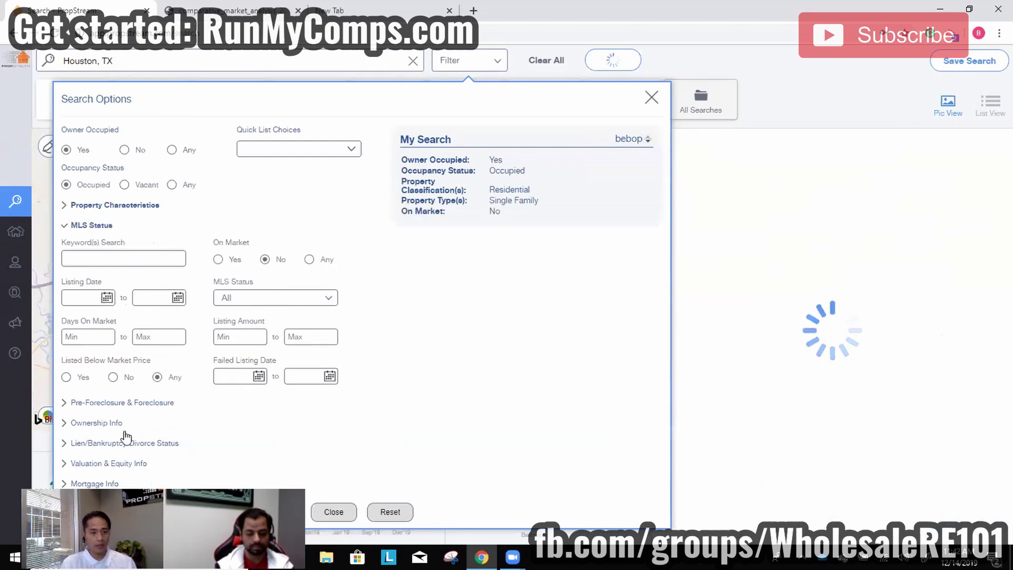
pyautogui.click(132, 403)
pyautogui.click(141, 280)
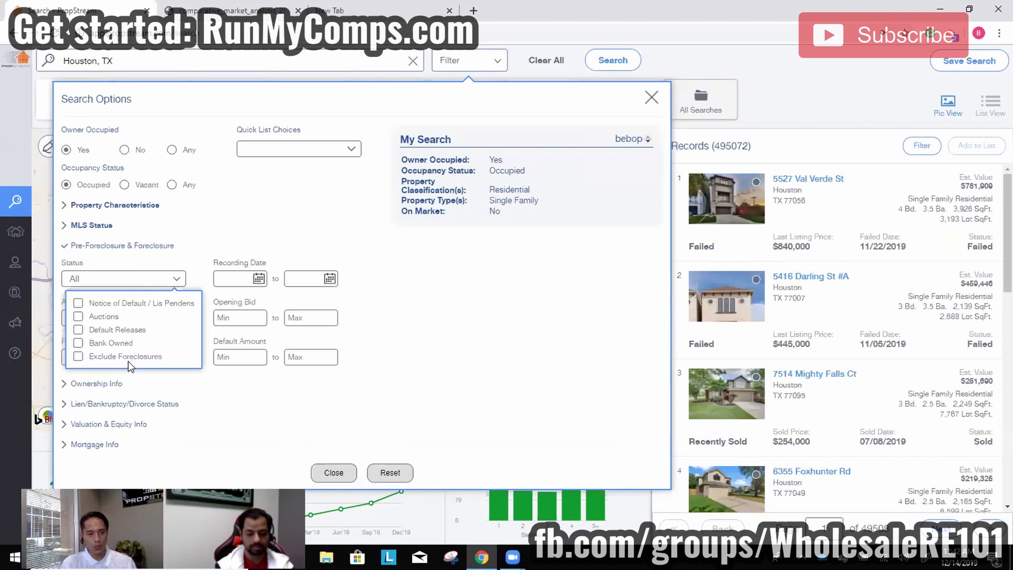
pyautogui.click(121, 358)
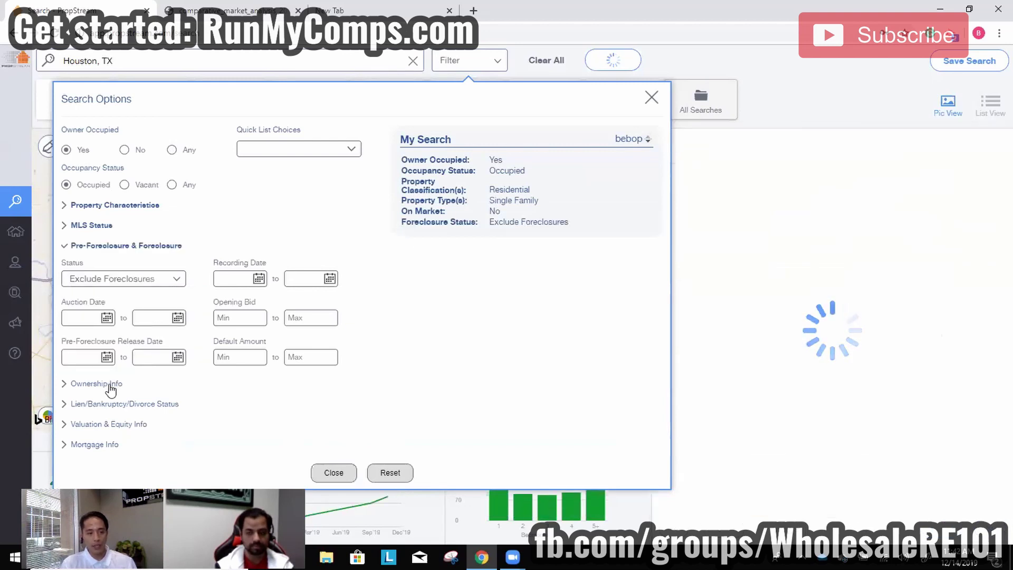
# Limit owners to individuals with a minimum of 5 years of ownership.
pyautogui.click(98, 383)
pyautogui.click(247, 301)
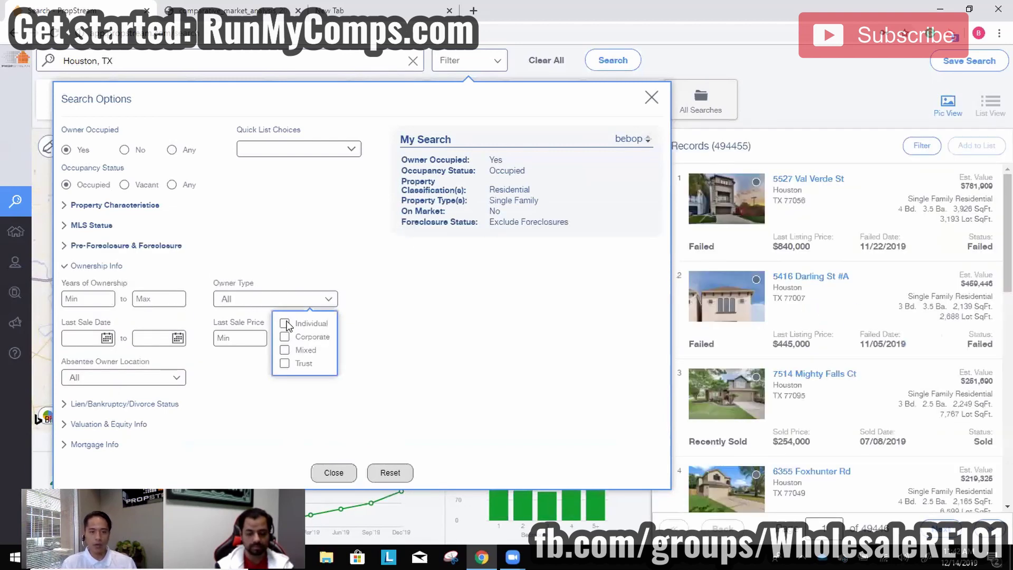
pyautogui.click(285, 323)
pyautogui.click(100, 300)
pyautogui.write('5')
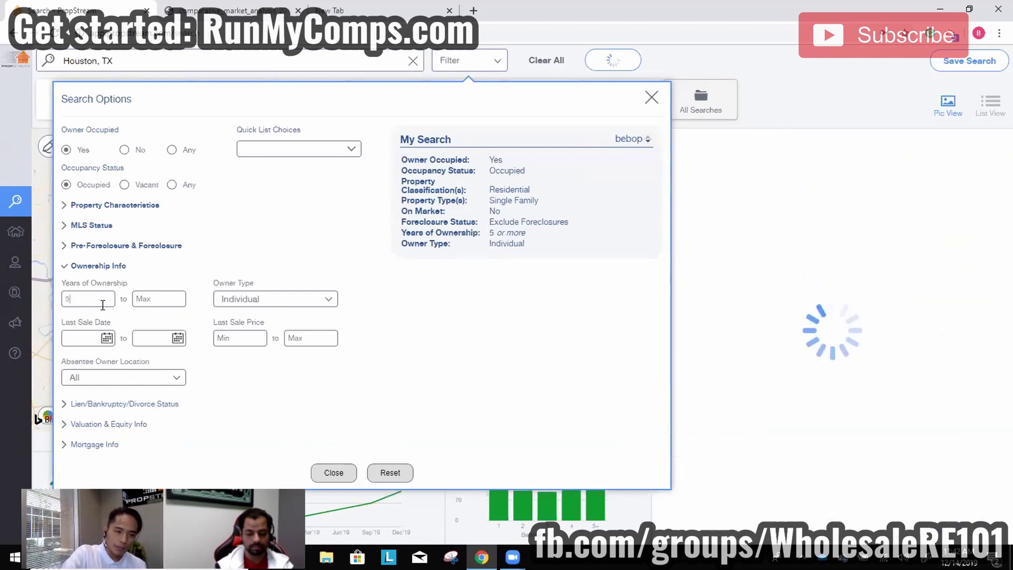
# Suppress properties with an active lien, a divorce or an active bankruptcy.
pyautogui.click(123, 404)
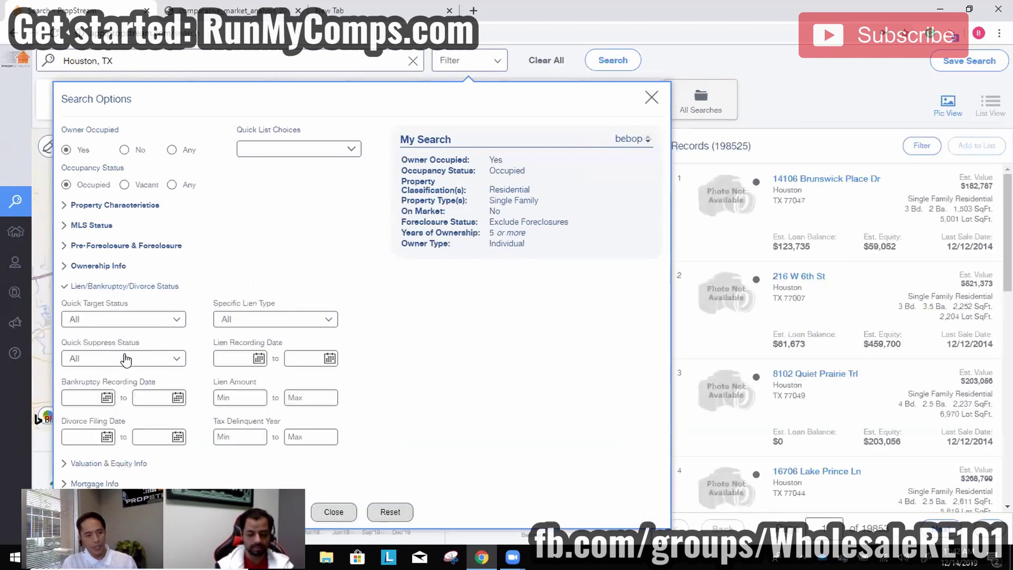
pyautogui.click(126, 359)
pyautogui.click(128, 382)
pyautogui.click(131, 409)
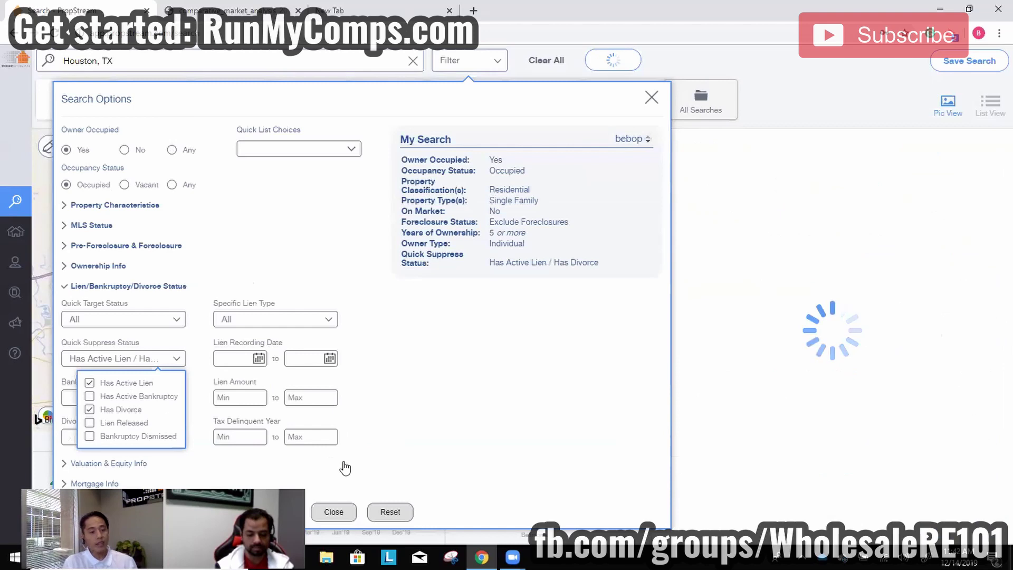
pyautogui.click(132, 396)
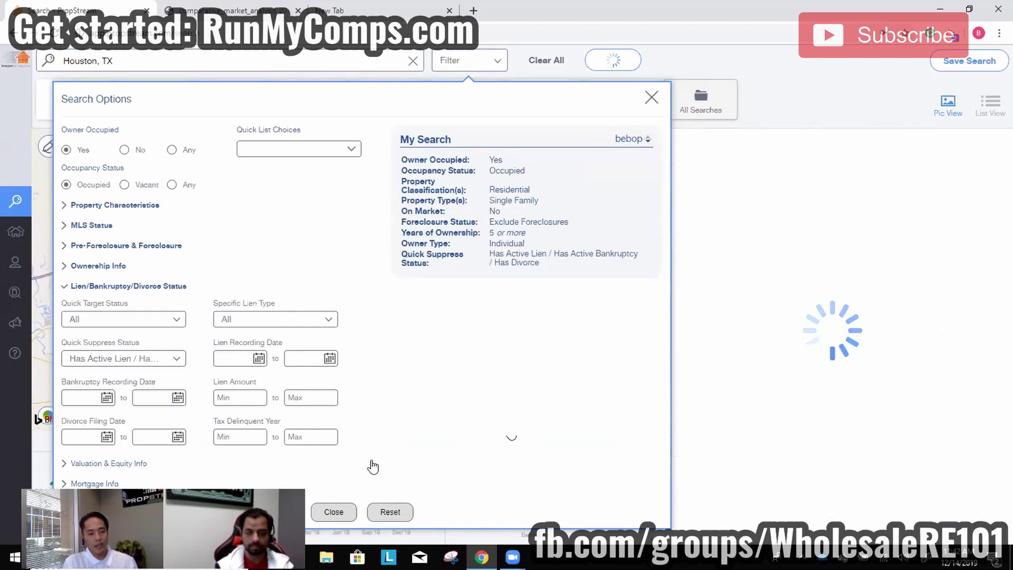
# Enter a minimum loan-to-value of 120 and limit results to 2 open mortgages.
pyautogui.click(118, 464)
pyautogui.click(91, 452)
pyautogui.write('12')
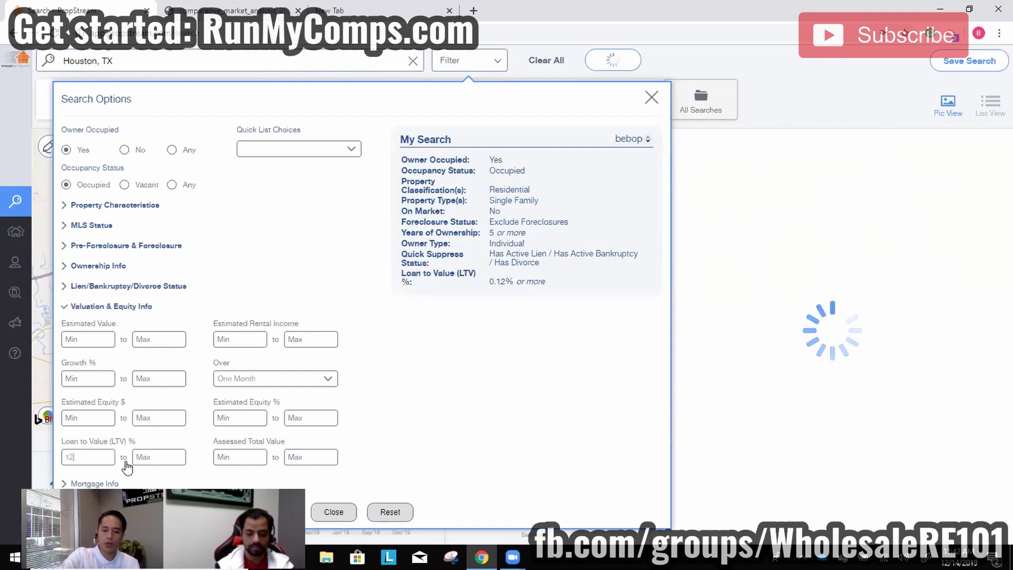
pyautogui.write('0')
pyautogui.click(295, 463)
pyautogui.click(111, 481)
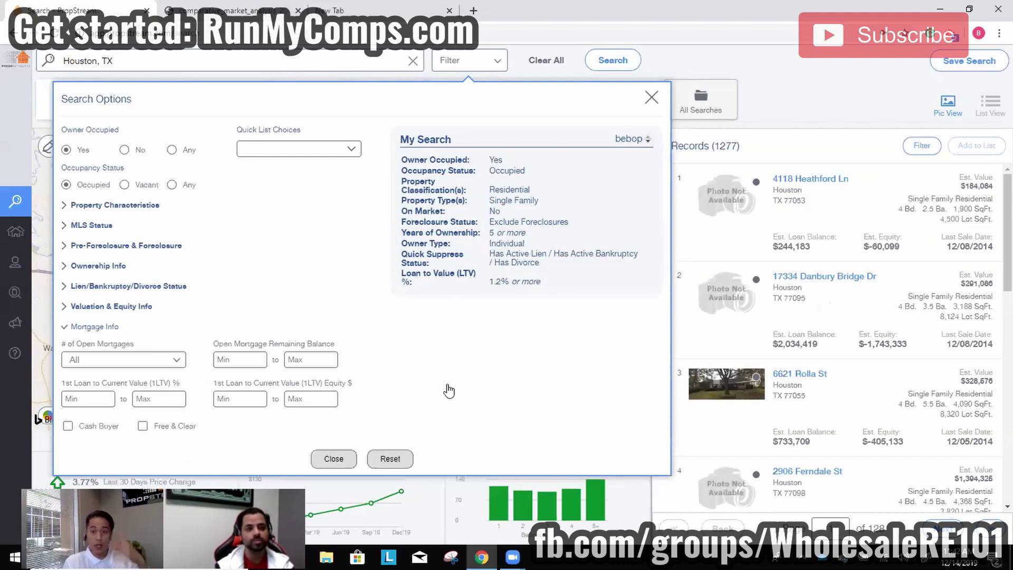
pyautogui.click(102, 363)
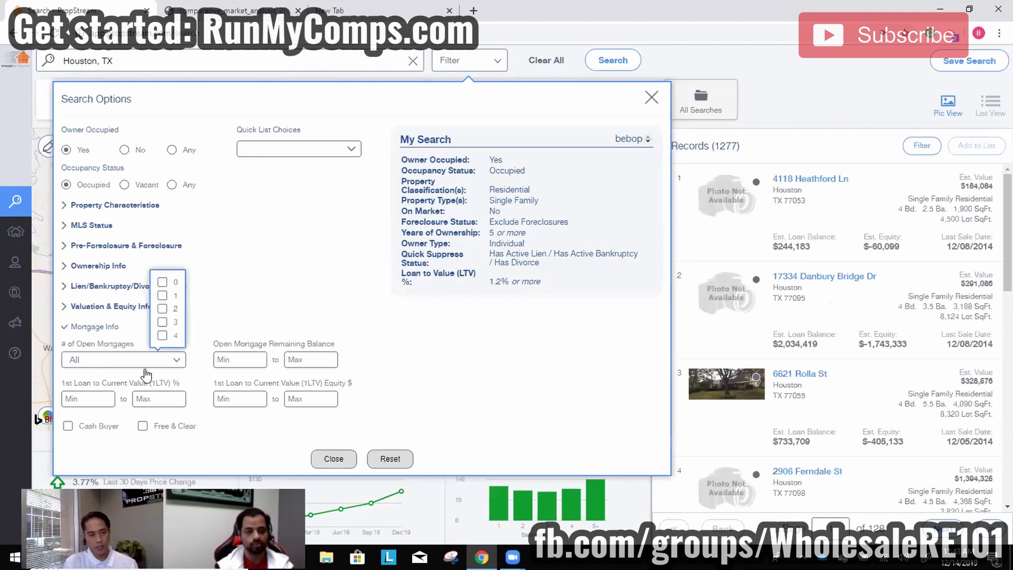
pyautogui.click(162, 310)
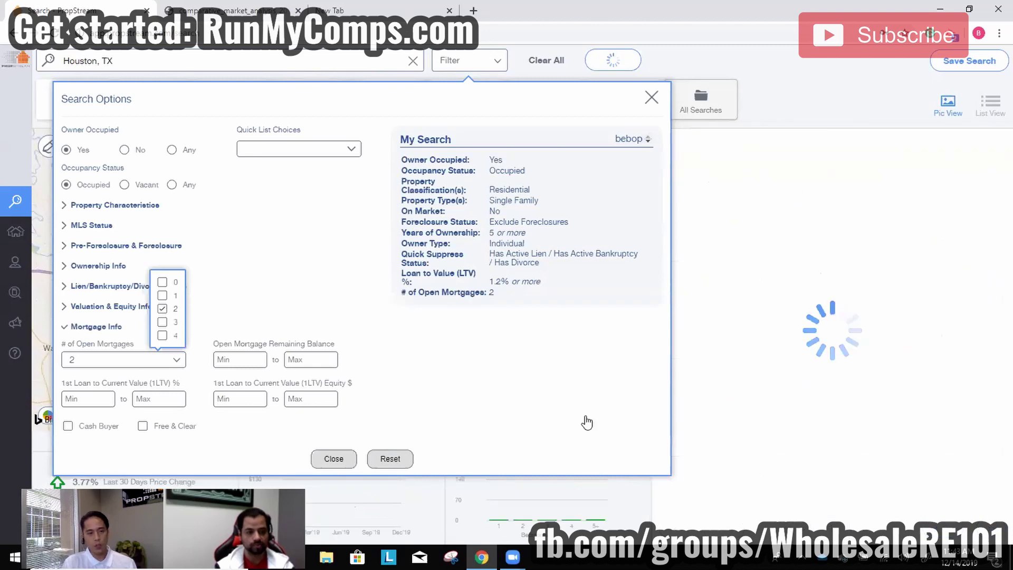
pyautogui.click(522, 393)
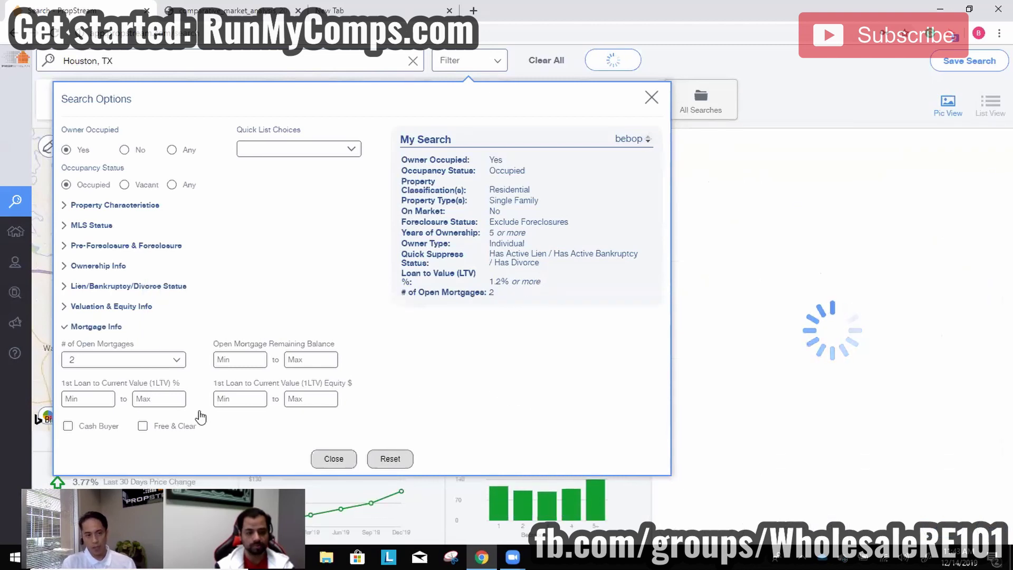
# Set first-loan LTV to 30–70% and close Search Options to view 104 results.
pyautogui.click(100, 400)
pyautogui.write('30')
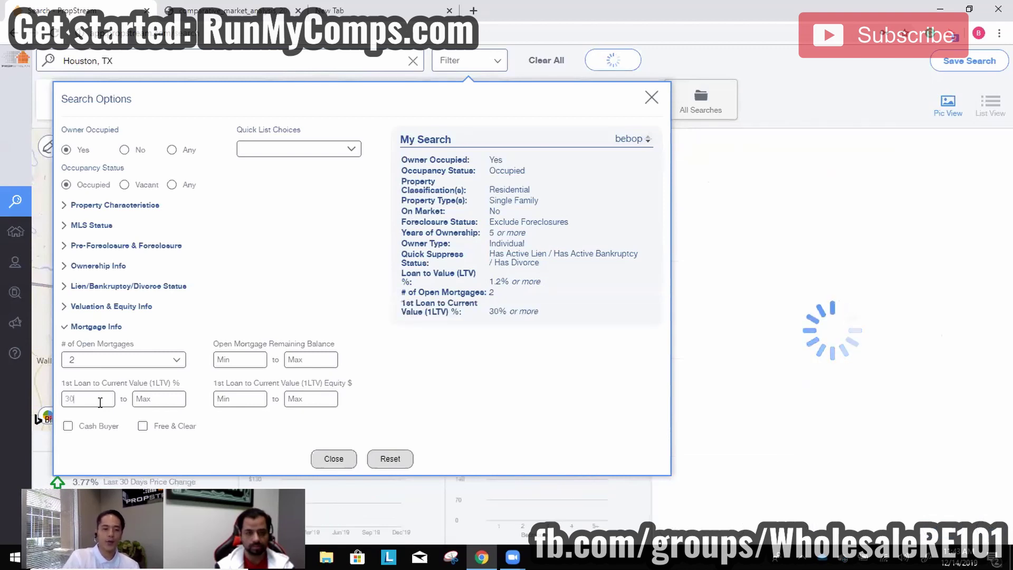
pyautogui.click(168, 400)
pyautogui.write('70')
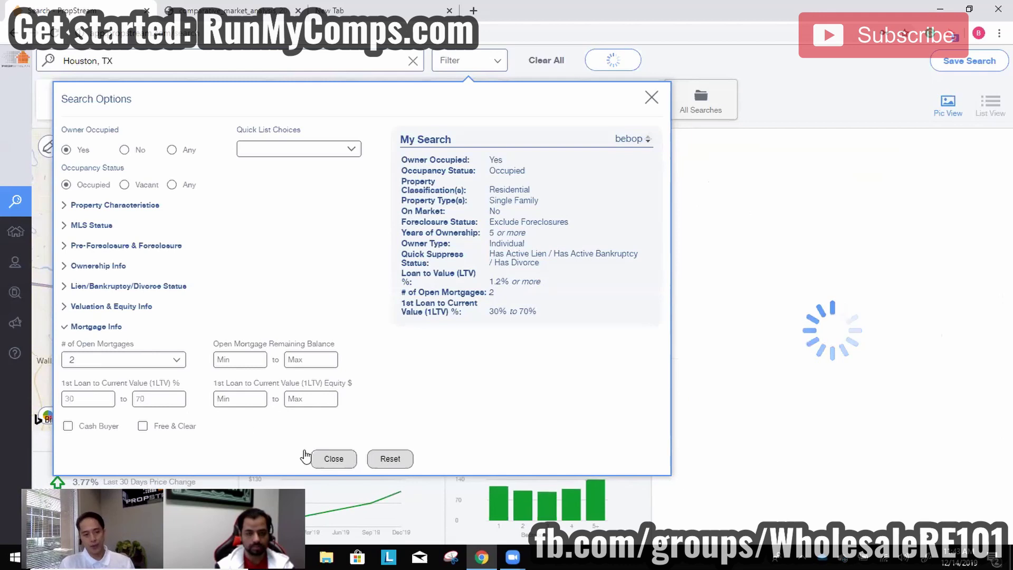
pyautogui.click(333, 460)
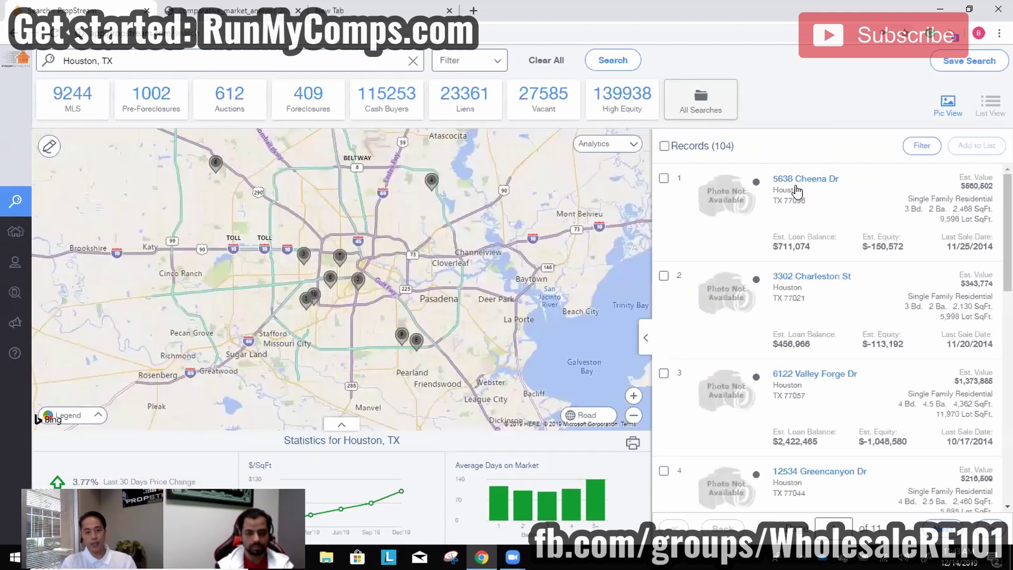
pyautogui.click(791, 179)
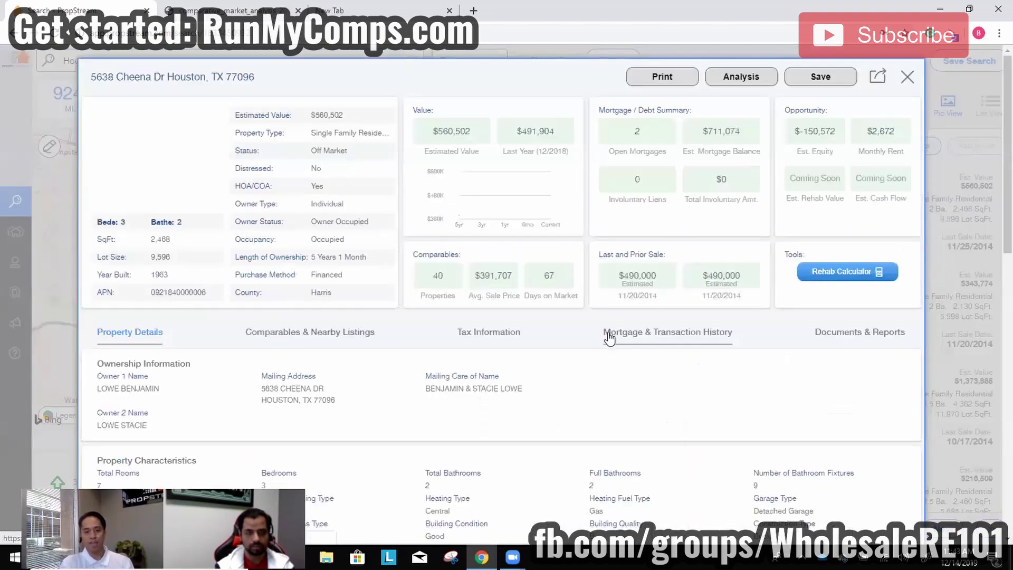
pyautogui.click(638, 338)
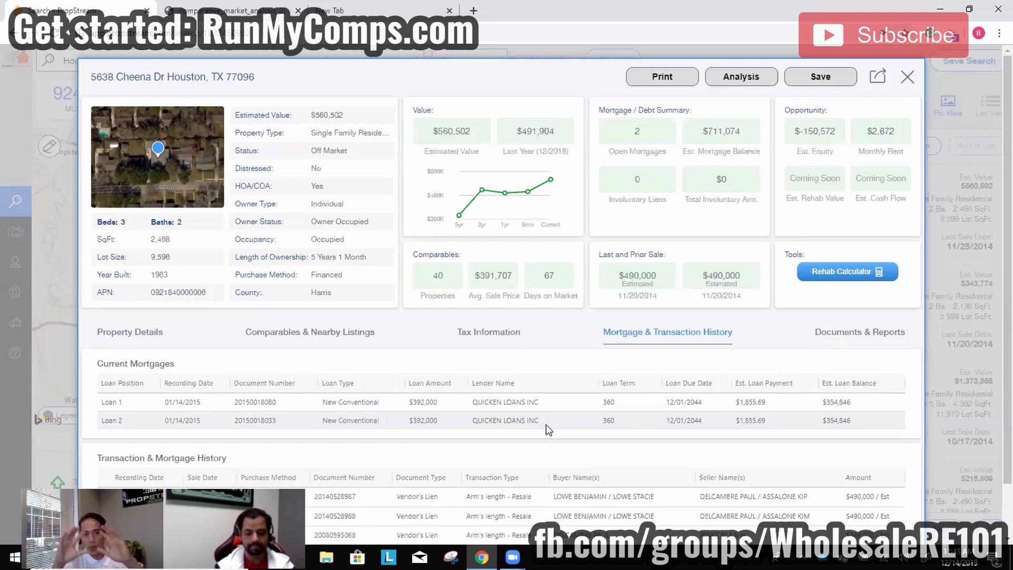
pyautogui.rightClick(932, 237)
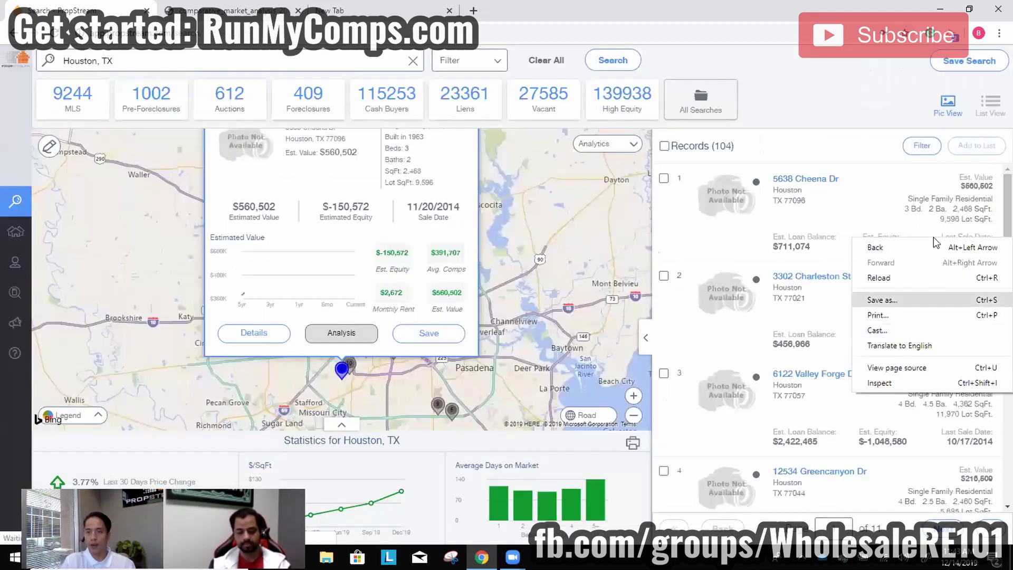
pyautogui.click(739, 98)
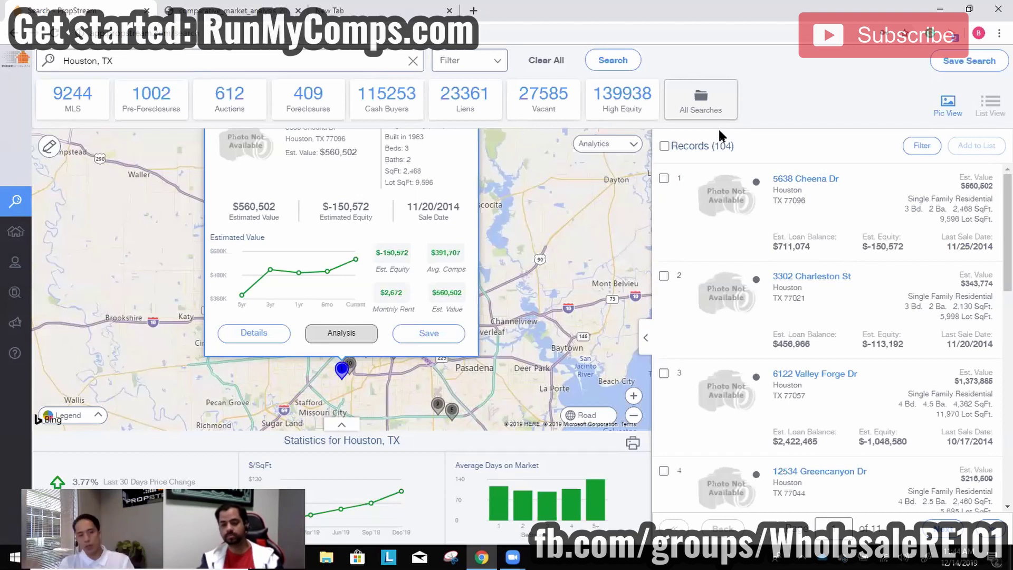
pyautogui.moveTo(16, 256)
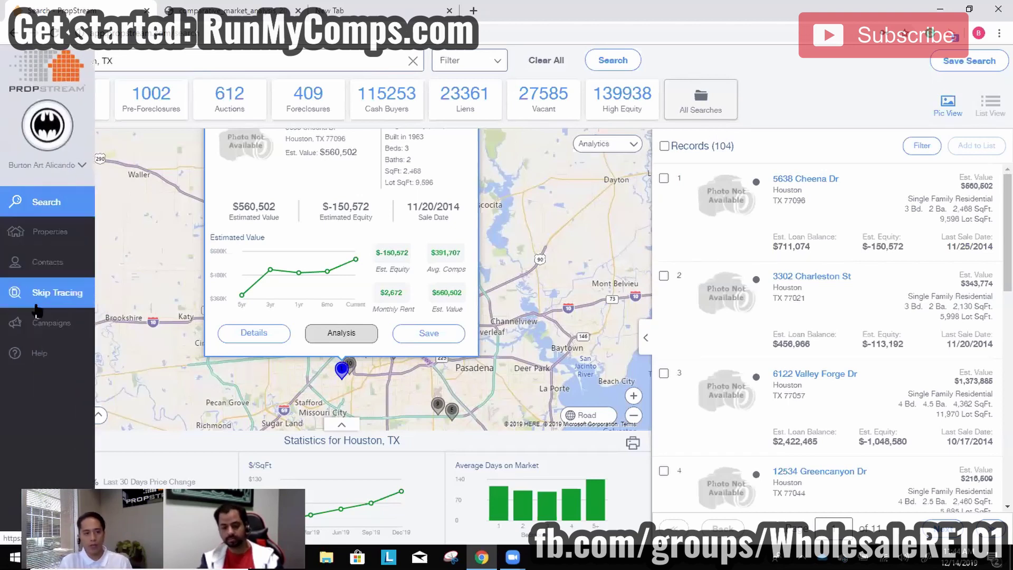
pyautogui.click(33, 292)
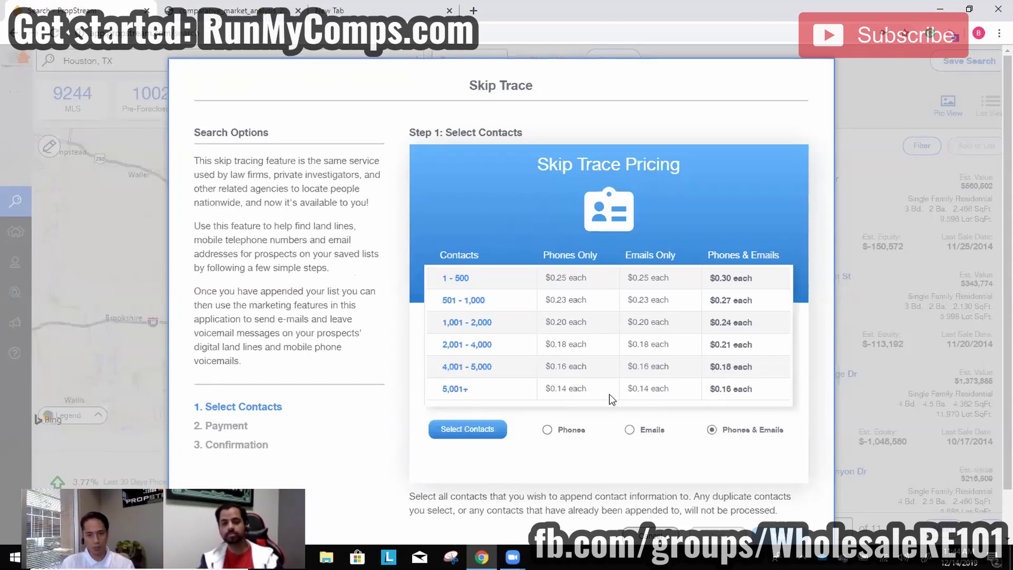
# Close the skip trace pricing, then view and dismiss the postcard campaign pricing overview.
pyautogui.click(129, 307)
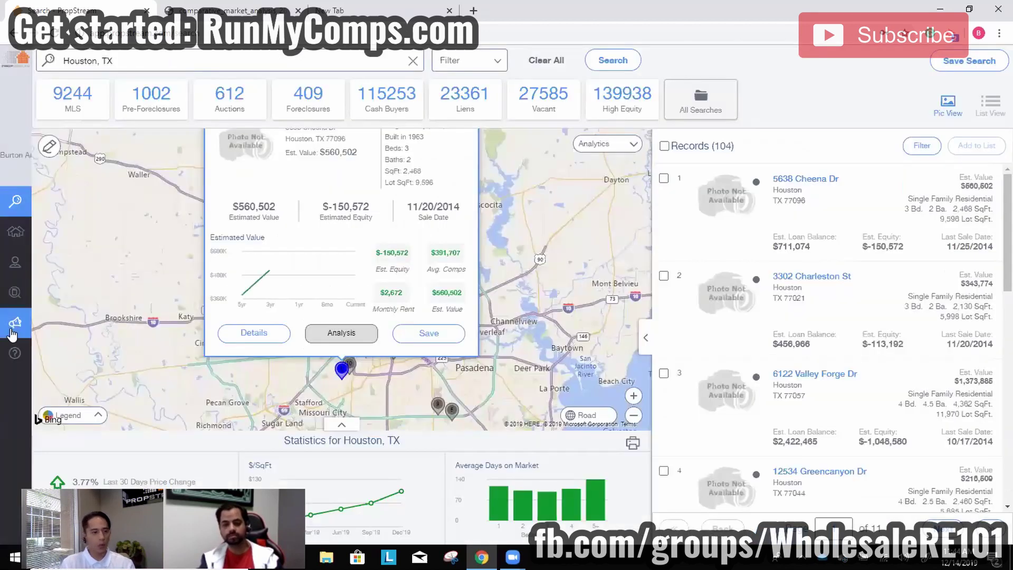
pyautogui.click(16, 323)
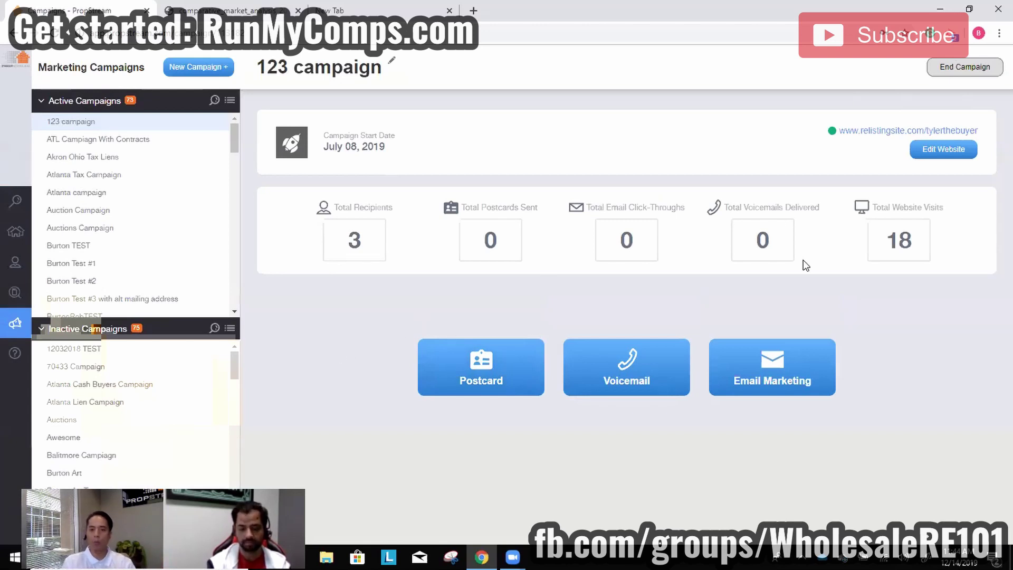
pyautogui.click(455, 369)
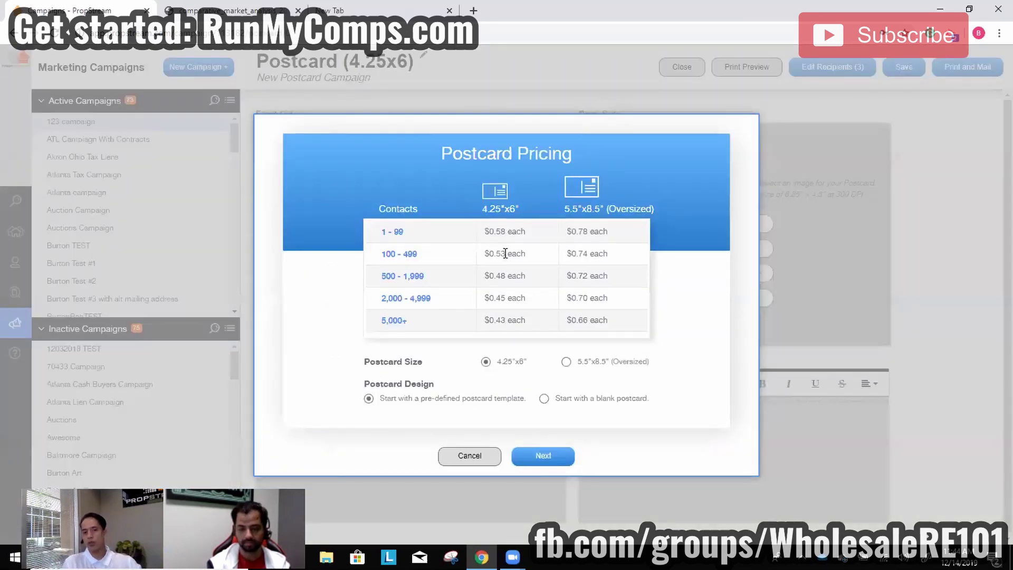
pyautogui.click(469, 456)
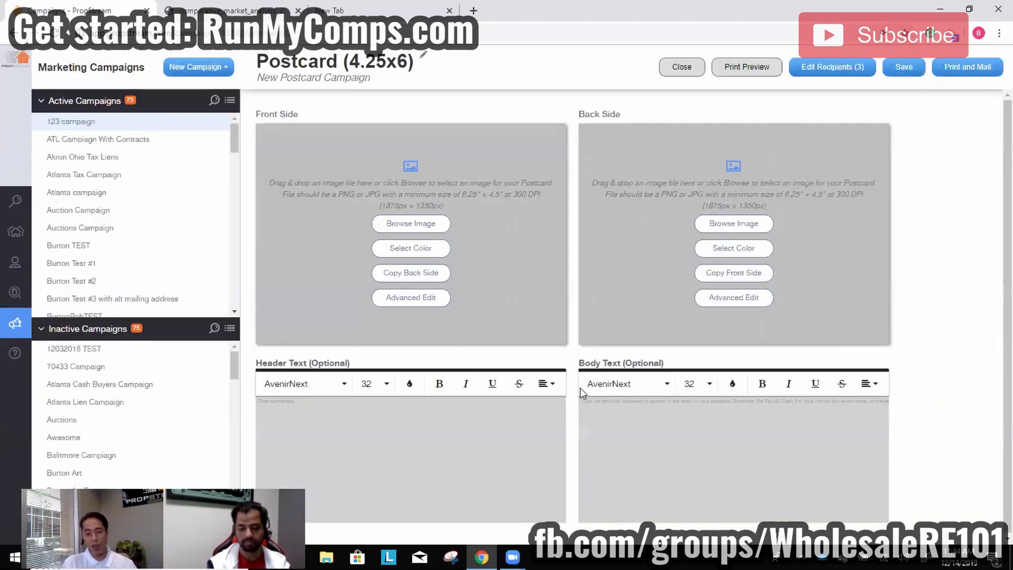
# Close the postcard editor and return to the property search page.
pyautogui.click(682, 69)
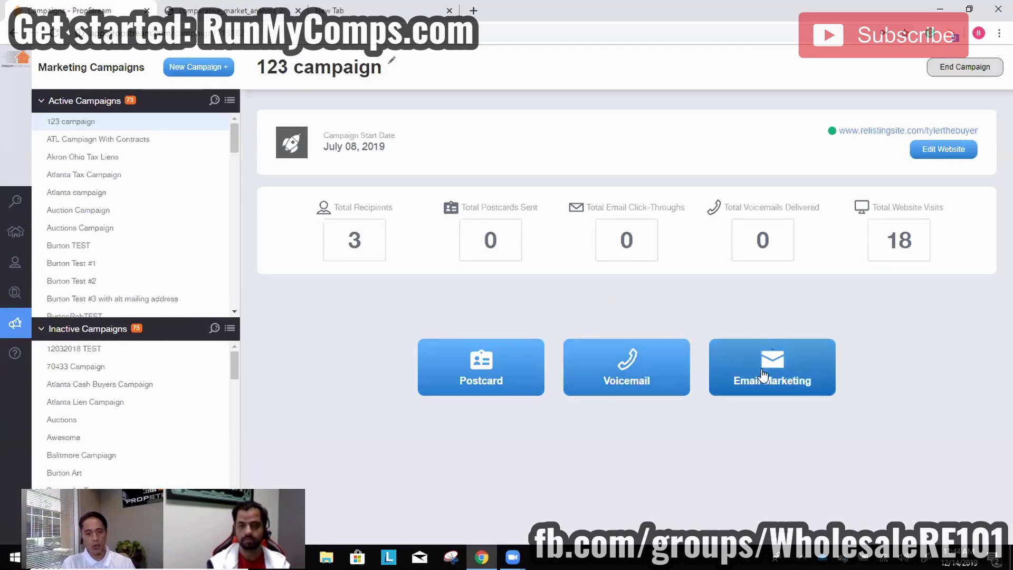
pyautogui.moveTo(17, 77)
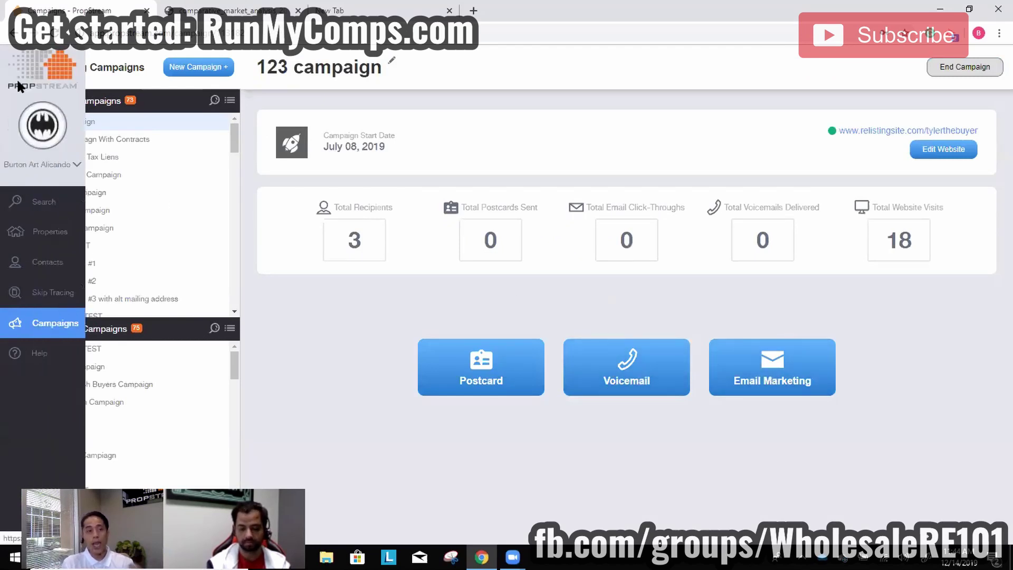
pyautogui.click(23, 202)
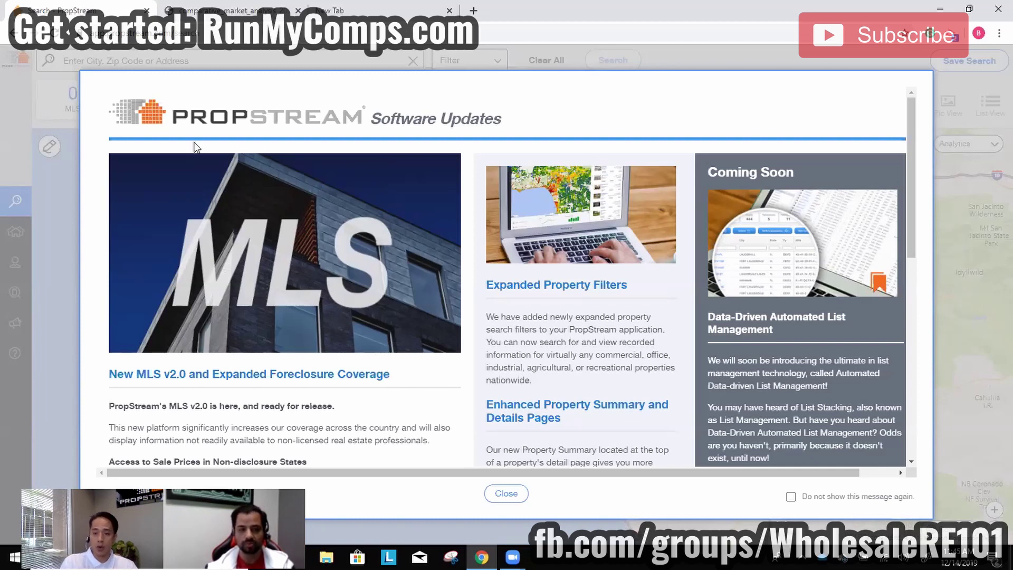
pyautogui.scroll(-2, 815, 344)
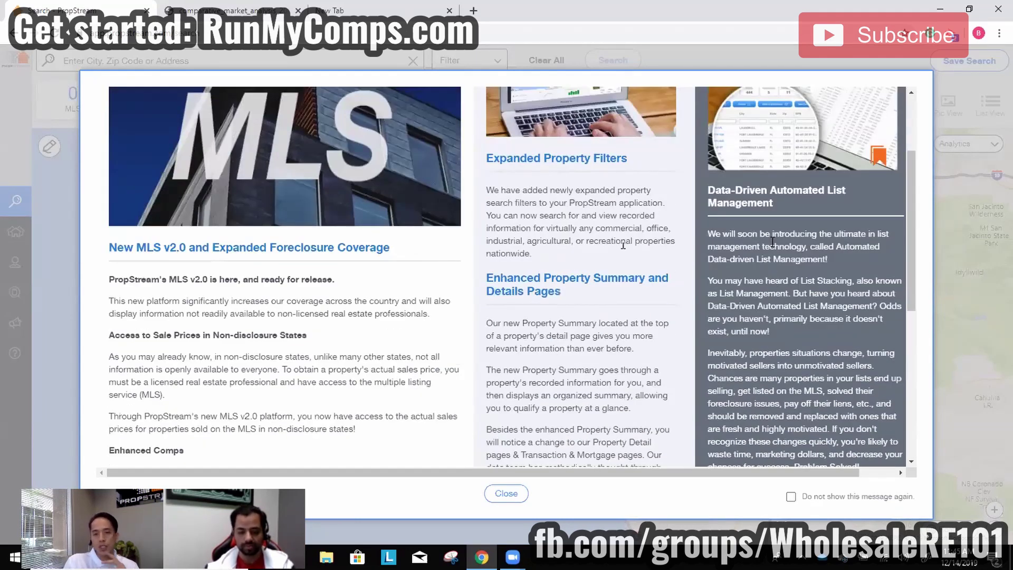
pyautogui.scroll(-1, 760, 264)
pyautogui.scroll(-1, 759, 268)
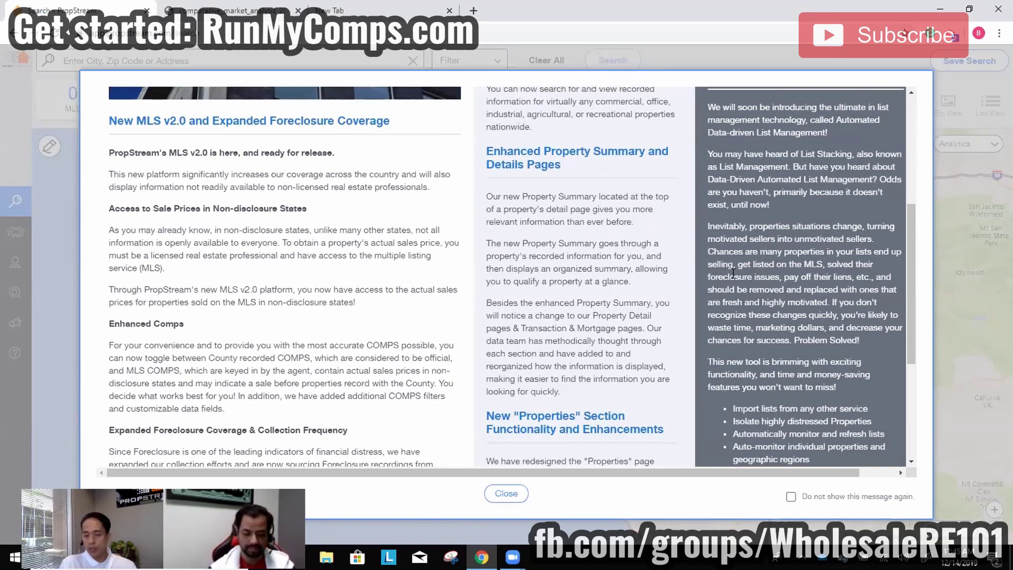
pyautogui.scroll(-1, 726, 285)
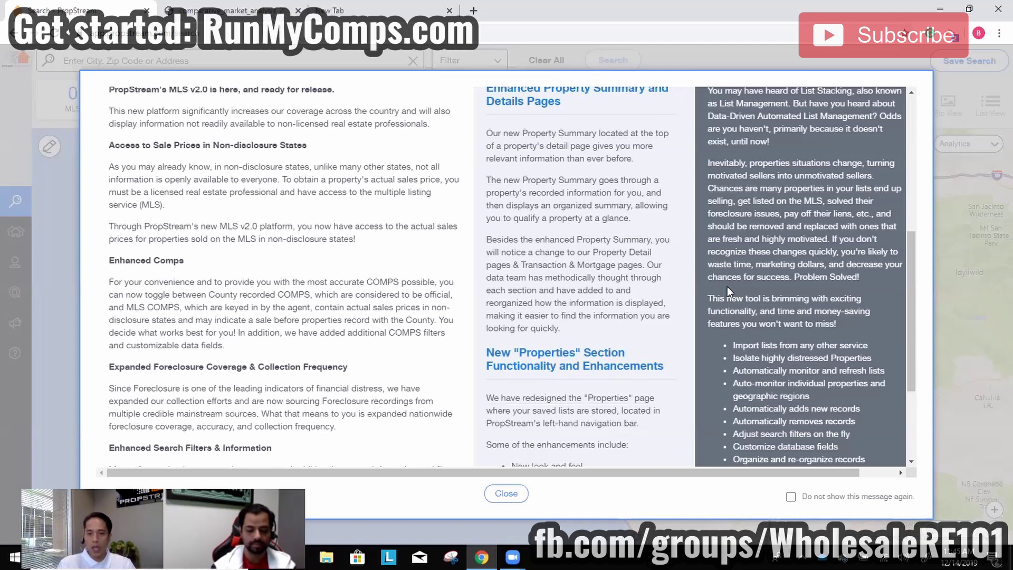
pyautogui.moveTo(760, 356); pyautogui.dragTo(862, 349)
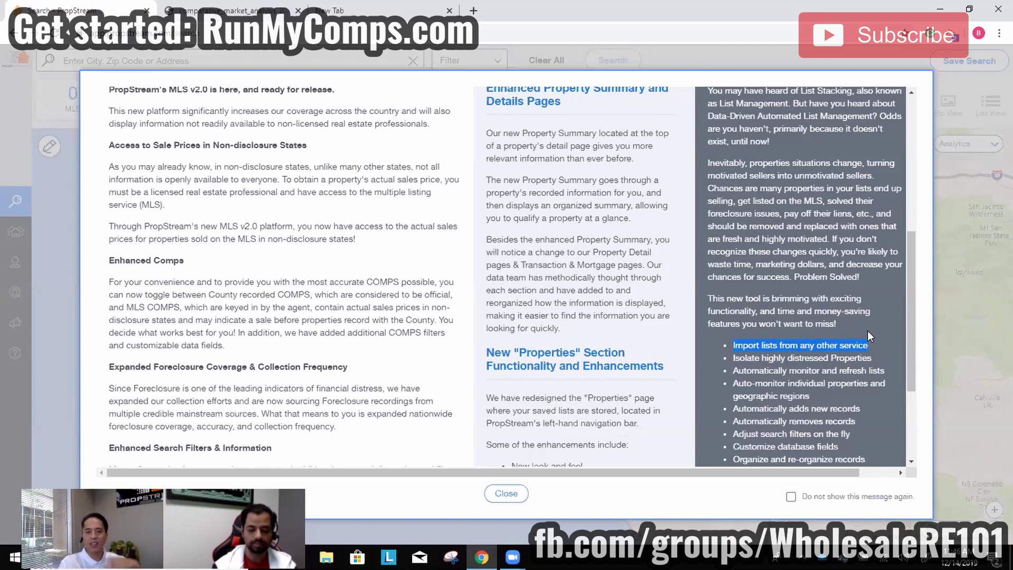
pyautogui.click(868, 330)
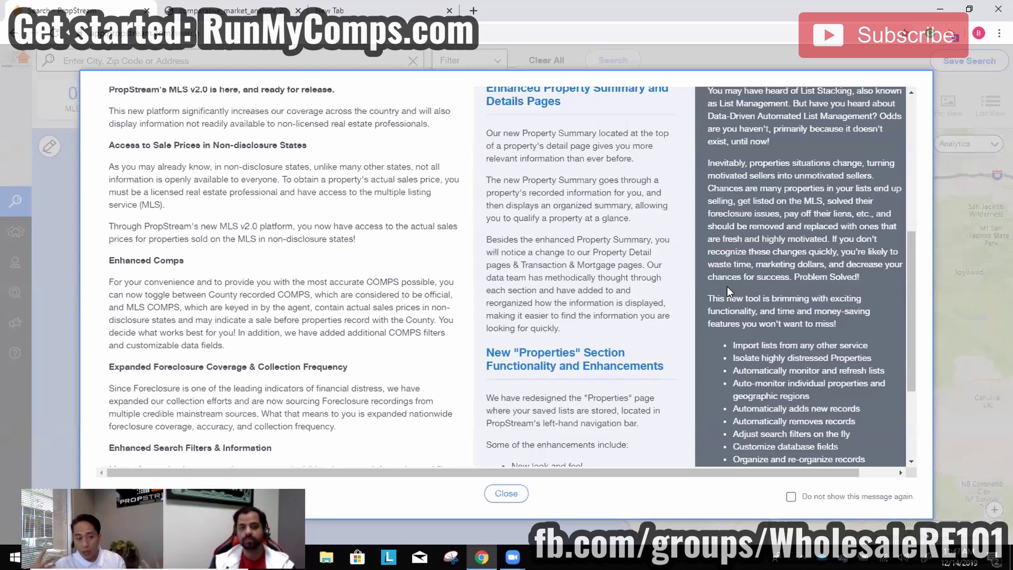
pyautogui.moveTo(732, 346); pyautogui.dragTo(868, 330)
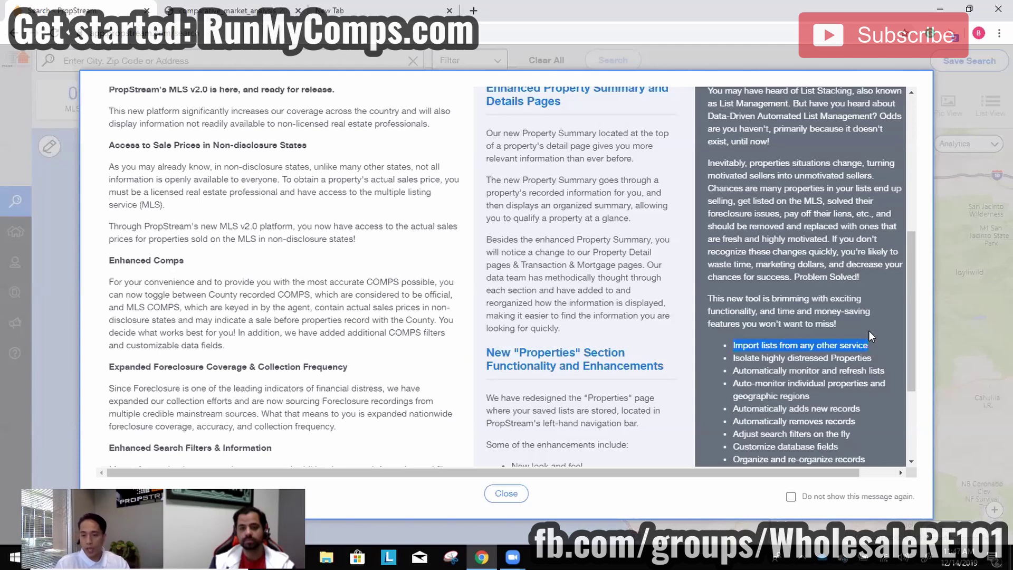
pyautogui.scroll(-1, 855, 338)
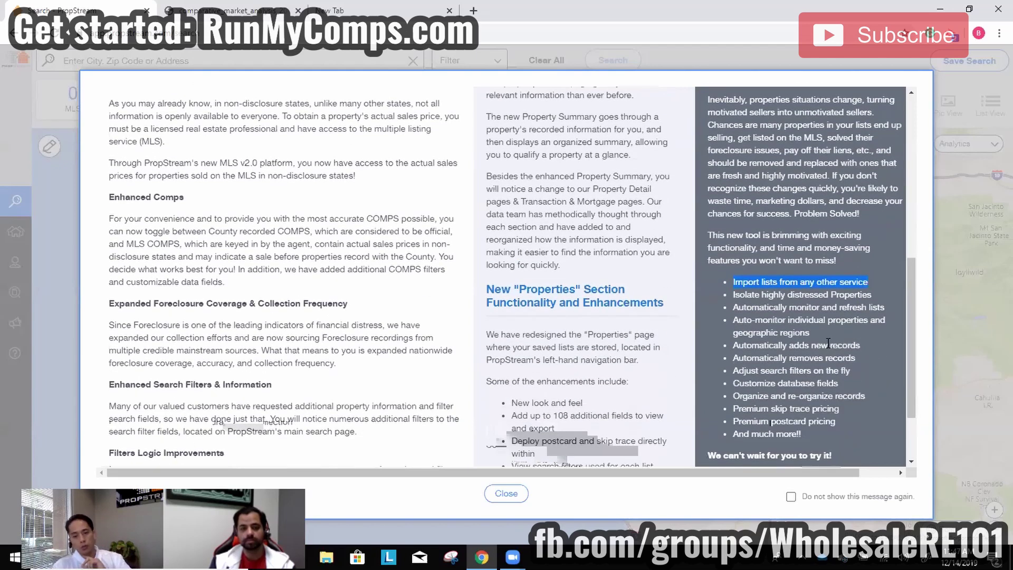
pyautogui.scroll(-1, 797, 316)
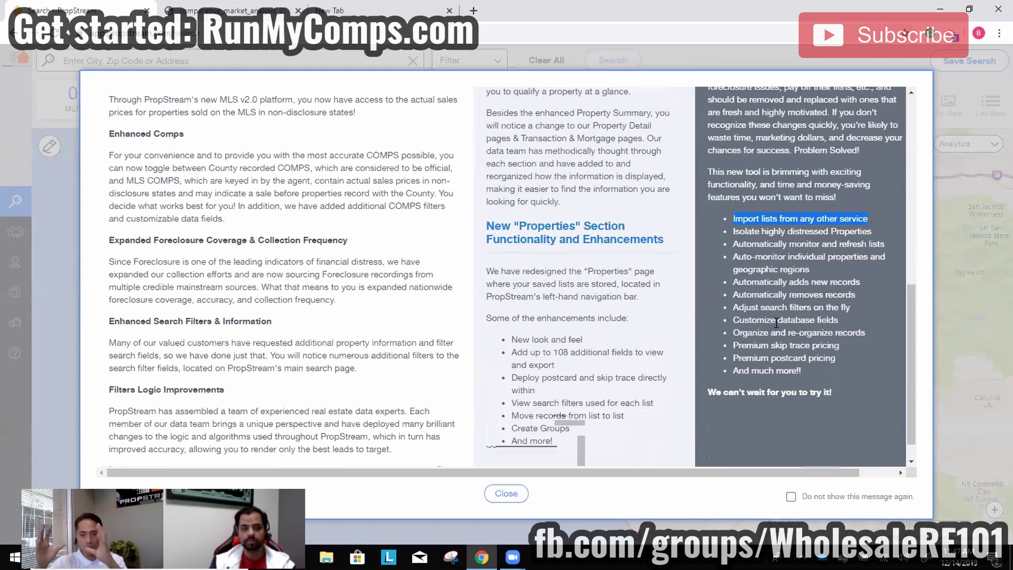
pyautogui.scroll(6, 776, 317)
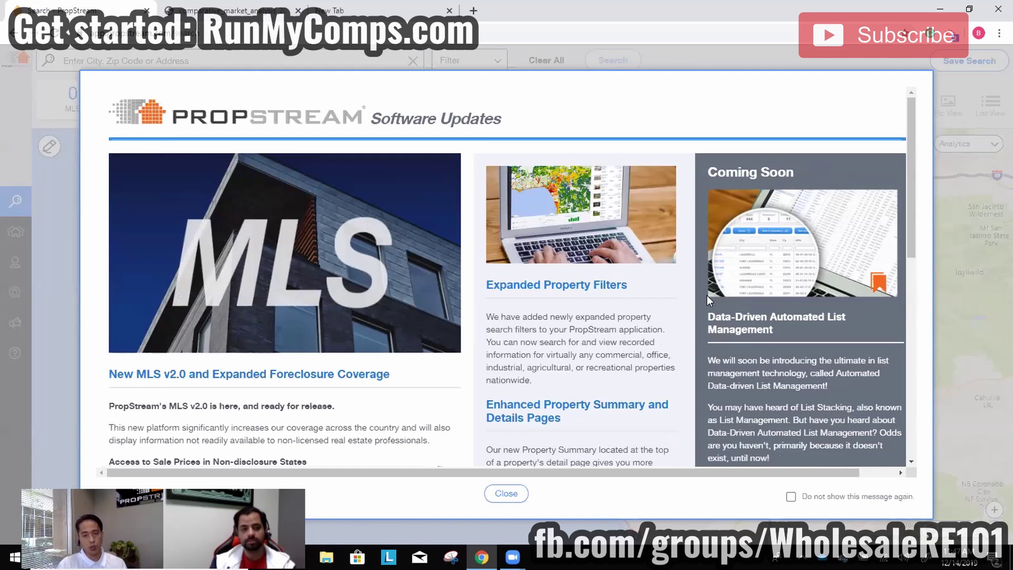
# Scroll the Software Updates notice, highlighting the list-management bullets on adding, removing and refreshing records.
pyautogui.scroll(-6, 789, 388)
pyautogui.scroll(-1, 786, 385)
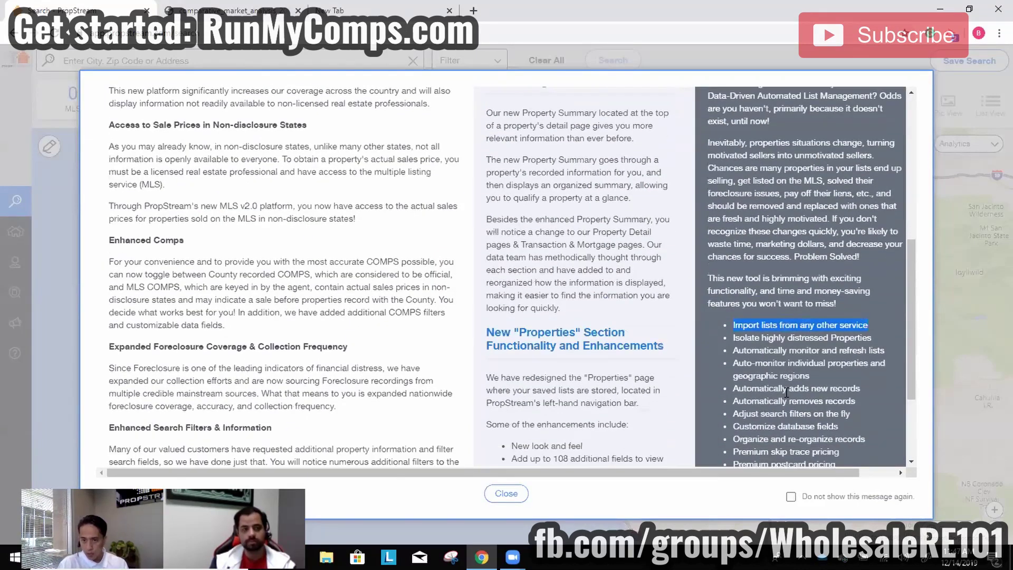
pyautogui.moveTo(723, 343); pyautogui.dragTo(826, 358)
pyautogui.moveTo(733, 308); pyautogui.dragTo(852, 309)
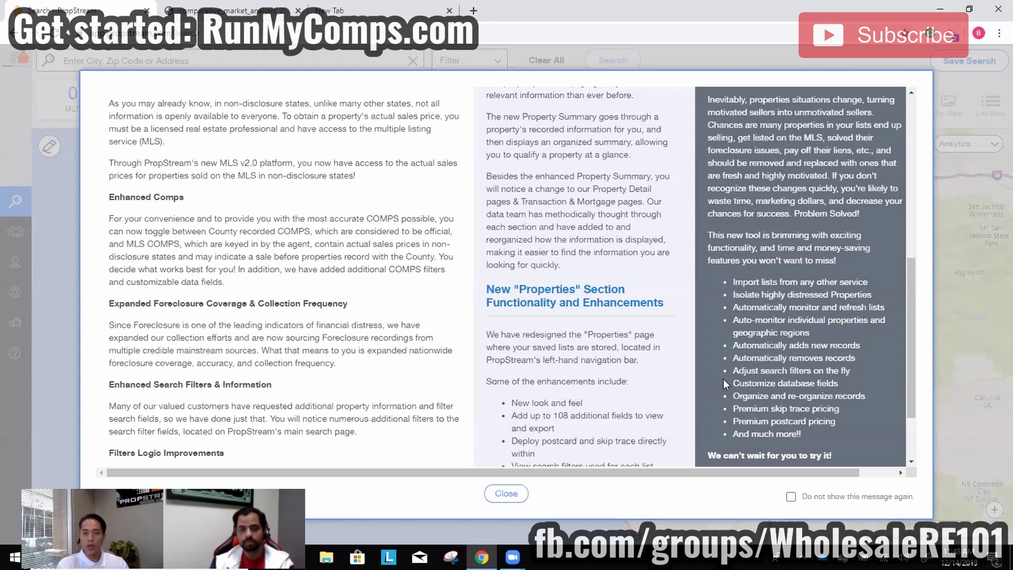
pyautogui.scroll(5, 829, 310)
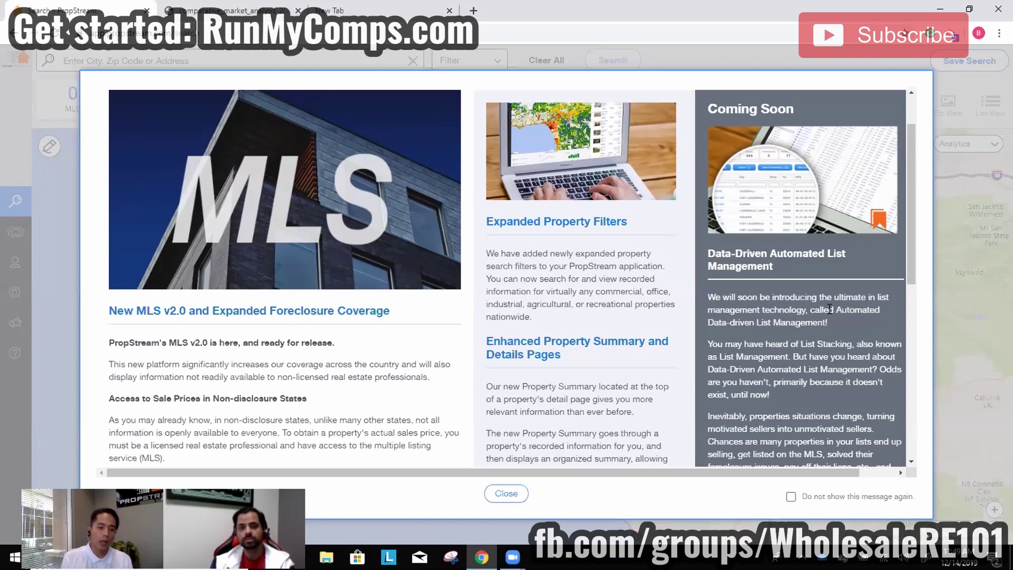
pyautogui.scroll(-3, 740, 376)
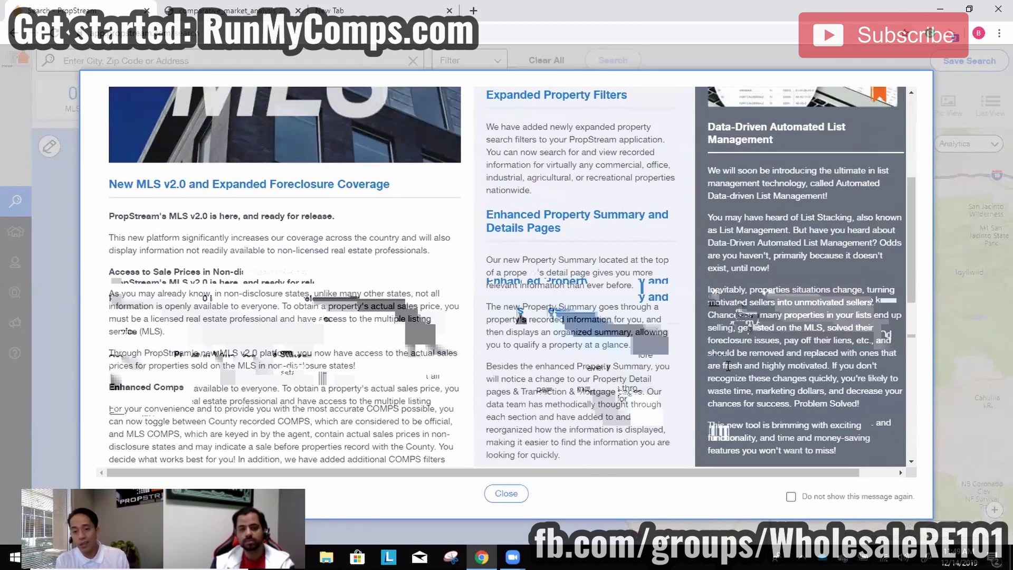
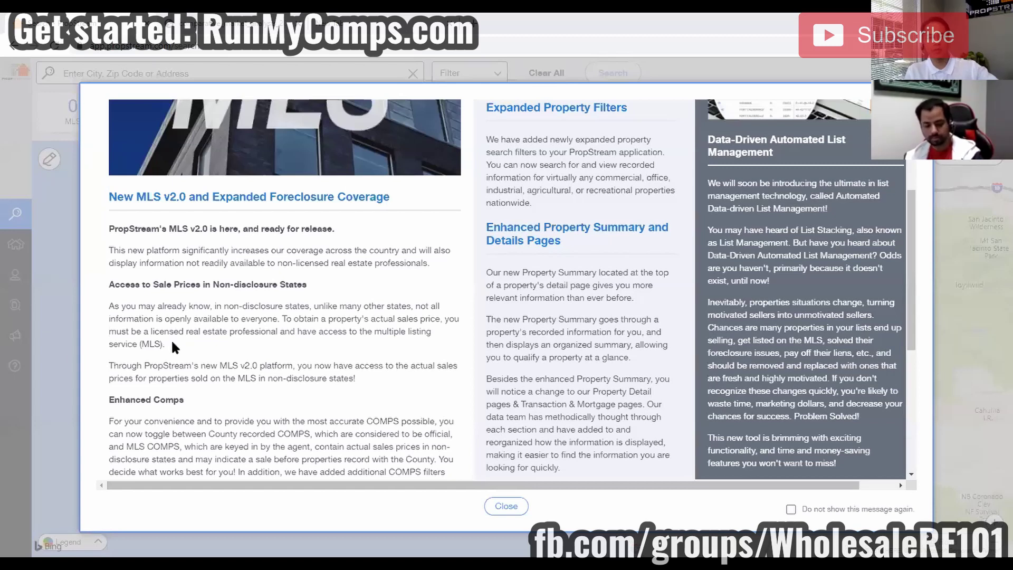
# Dismiss the 'New MLS v2.0' announcement to reveal the property search map.
pyautogui.press('Escape')
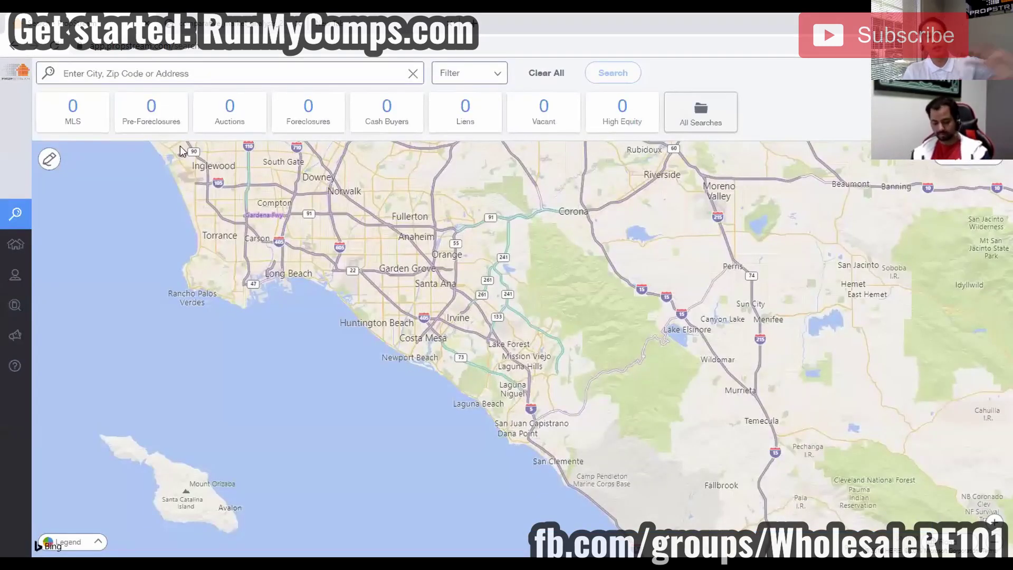
# On the My Account page, highlight the remaining property allowance and bring up the Property Limit Increase offer.
pyautogui.moveTo(12, 156)
pyautogui.click(52, 155)
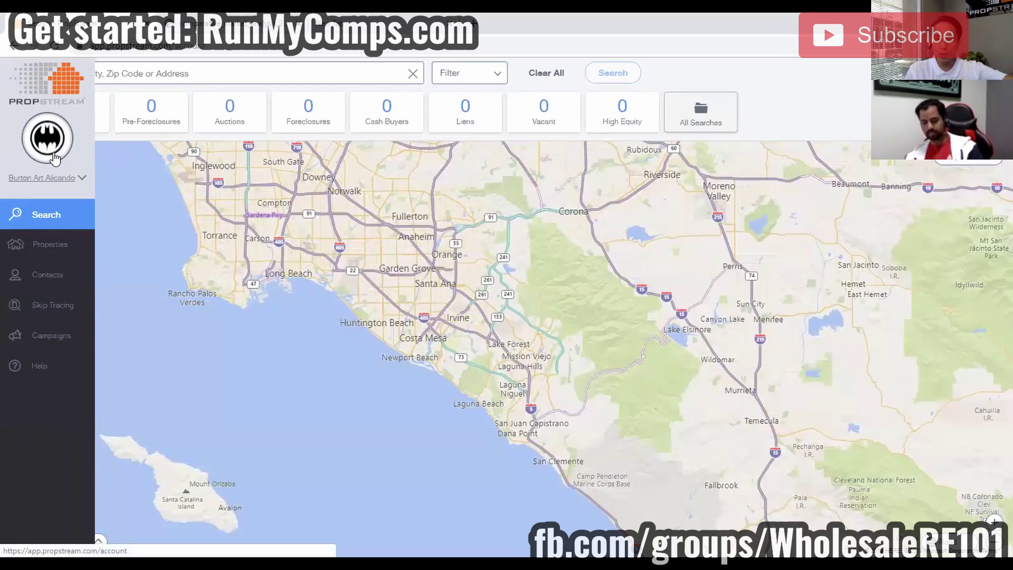
pyautogui.moveTo(742, 105); pyautogui.dragTo(662, 109)
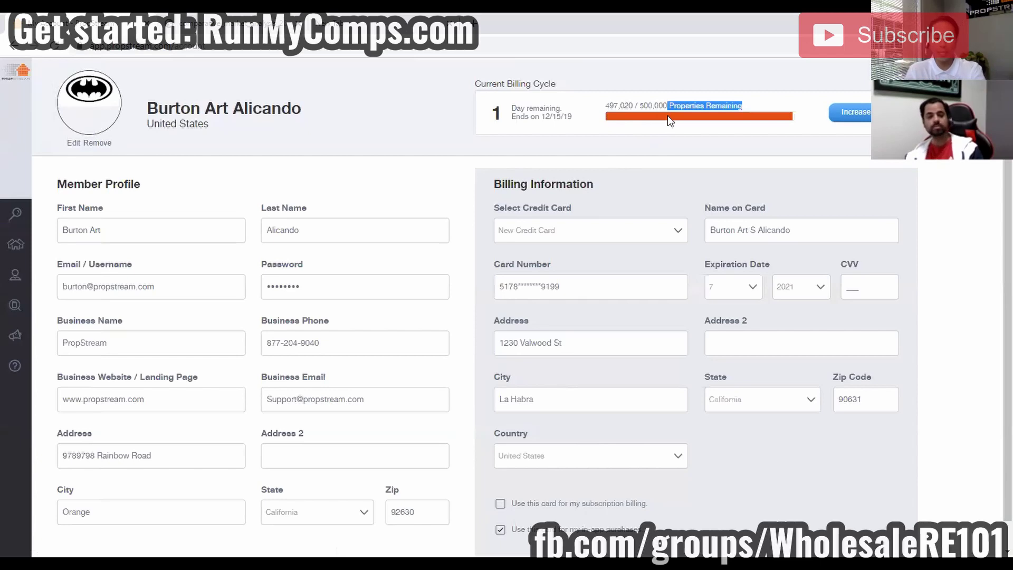
pyautogui.click(664, 108)
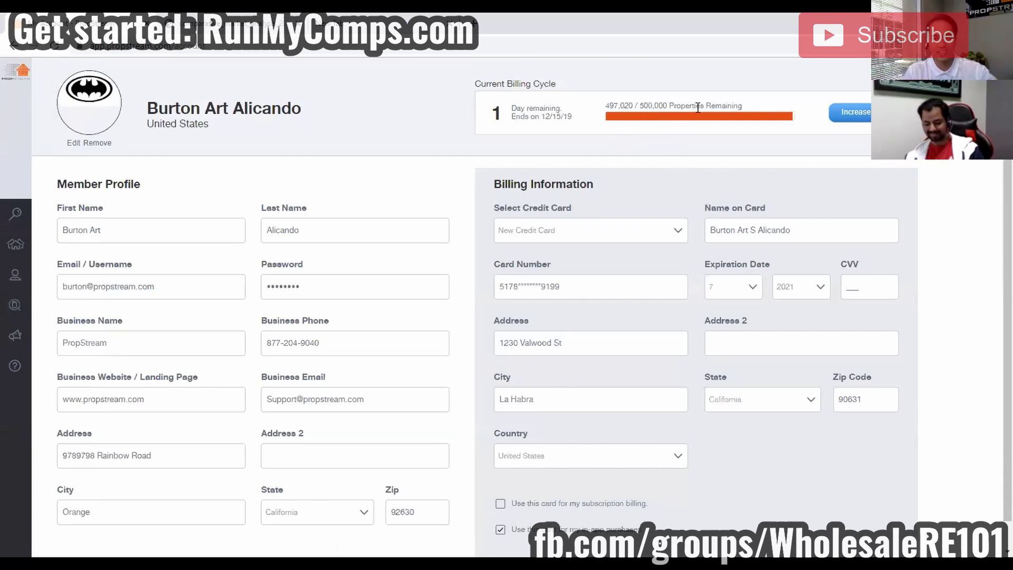
pyautogui.click(857, 113)
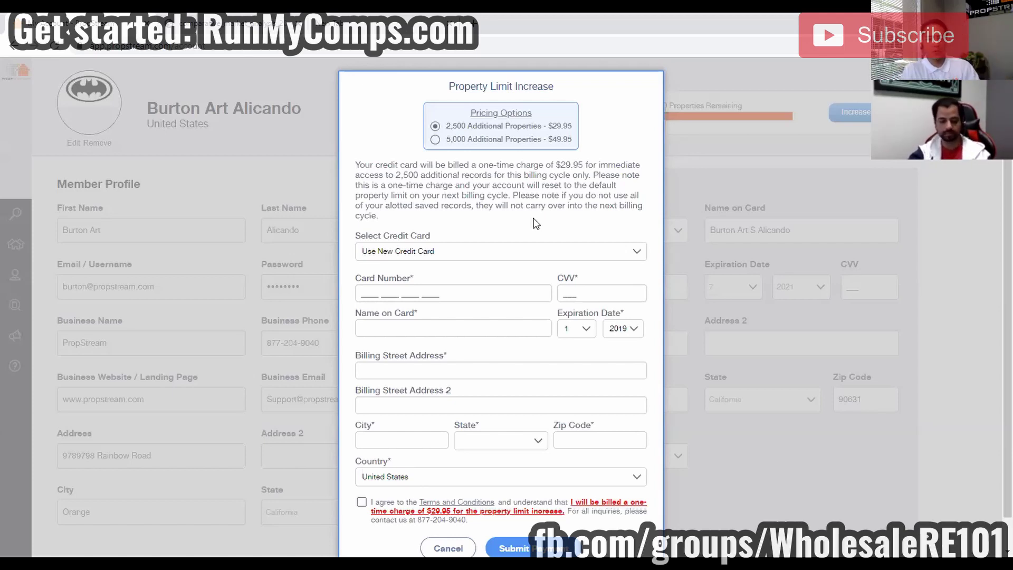
# Close the Property Limit Increase offer, back to the profile showing 497,020 / 500,000 remaining.
pyautogui.click(850, 150)
pyautogui.click(854, 113)
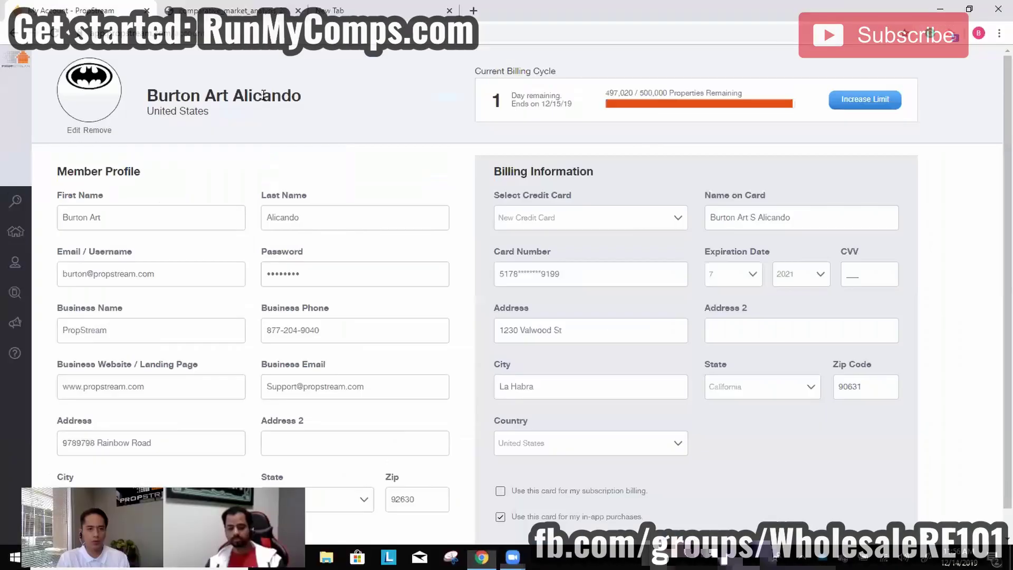
# Search Houston, TX with the Pre-Foreclosures quick list, limited to owner-occupied and occupied properties.
pyautogui.click(16, 201)
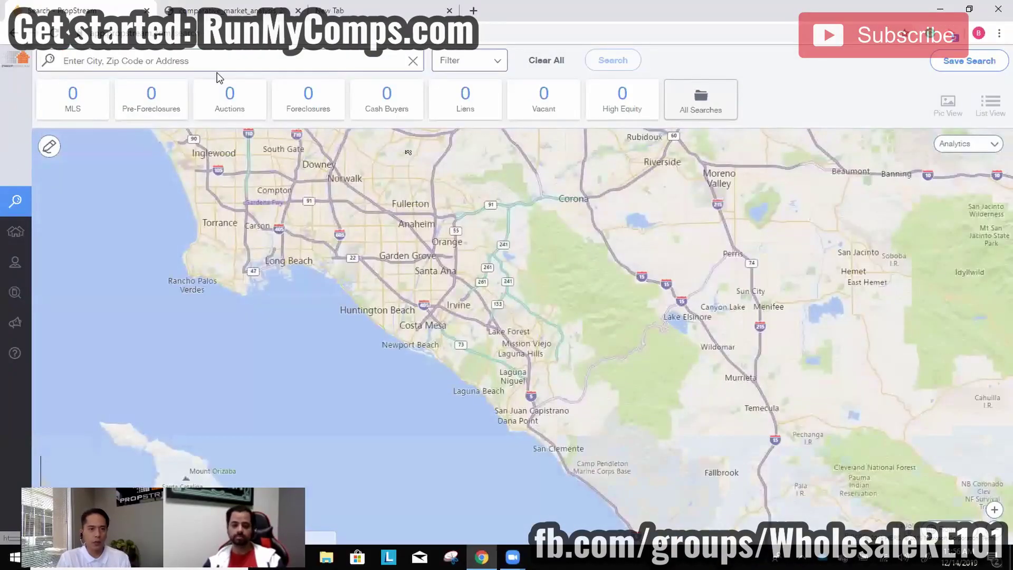
pyautogui.click(138, 152)
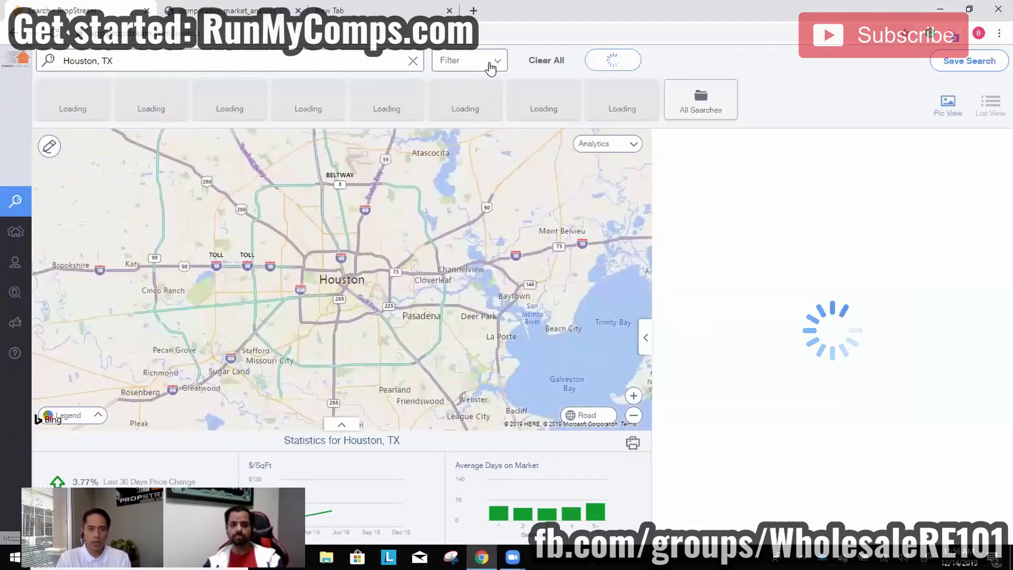
pyautogui.click(478, 67)
pyautogui.click(299, 148)
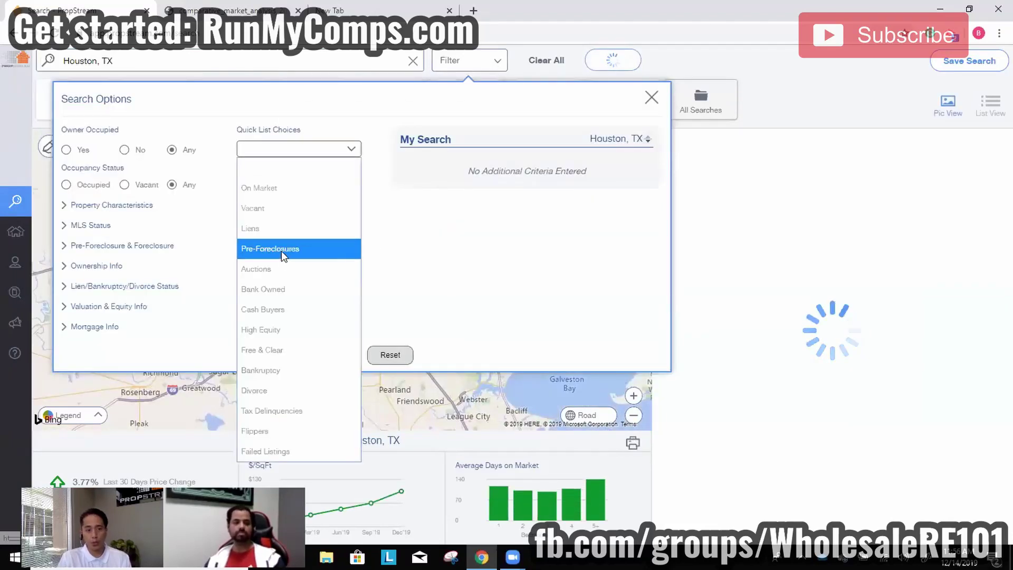
pyautogui.click(284, 249)
pyautogui.click(66, 149)
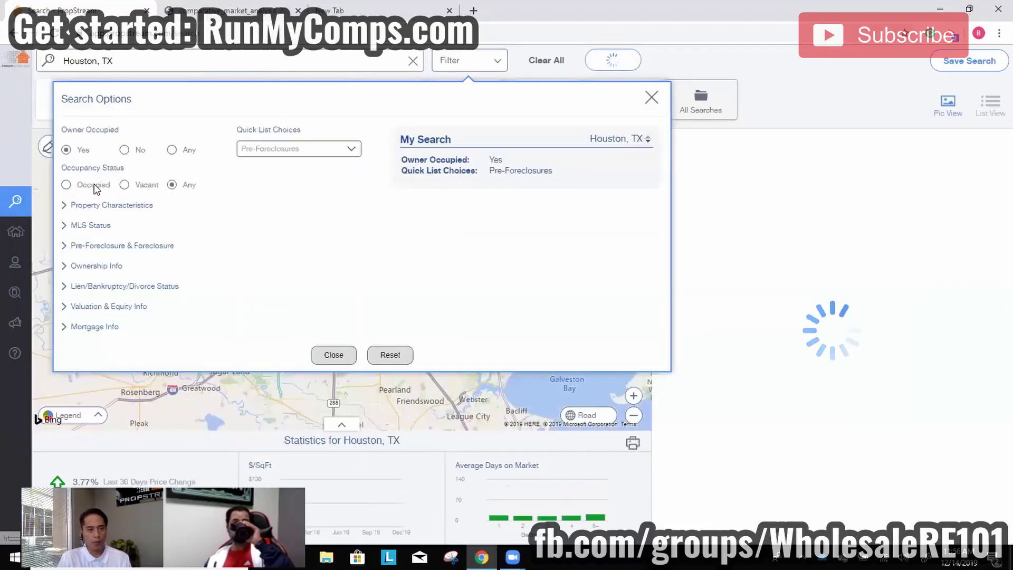
pyautogui.click(66, 185)
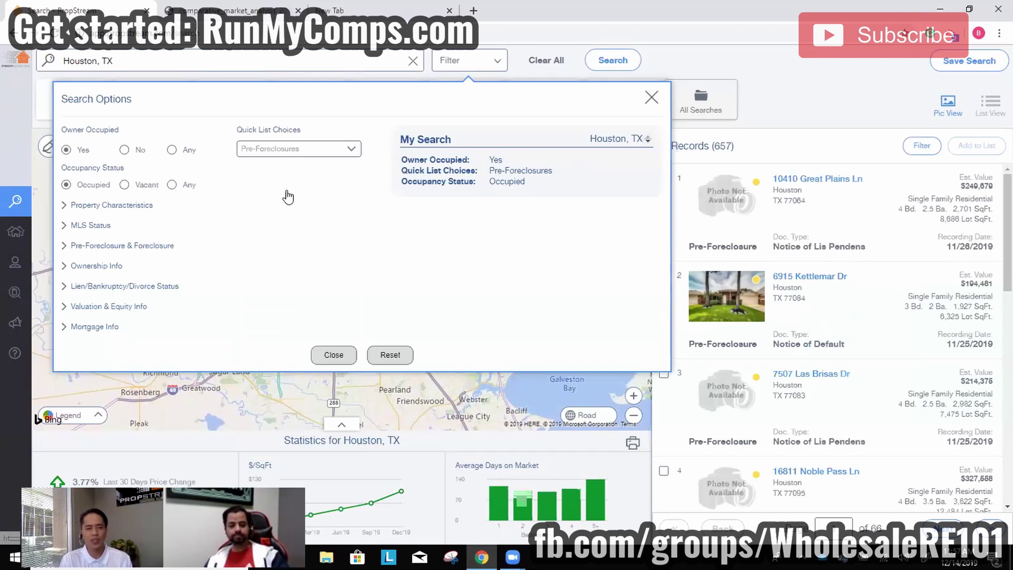
# Add the Has Active Bankruptcy target status and view the 118 results.
pyautogui.click(140, 286)
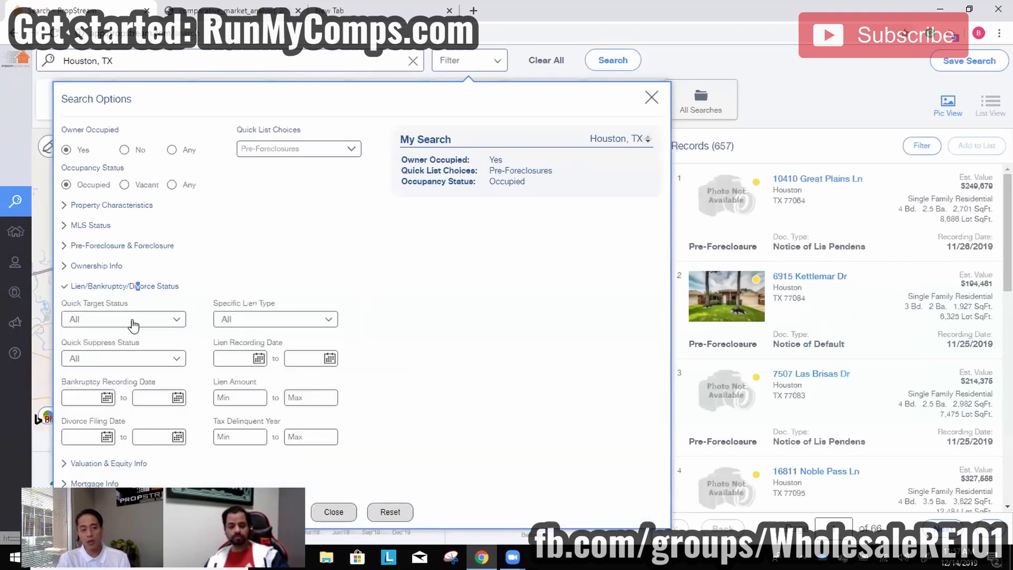
pyautogui.click(112, 322)
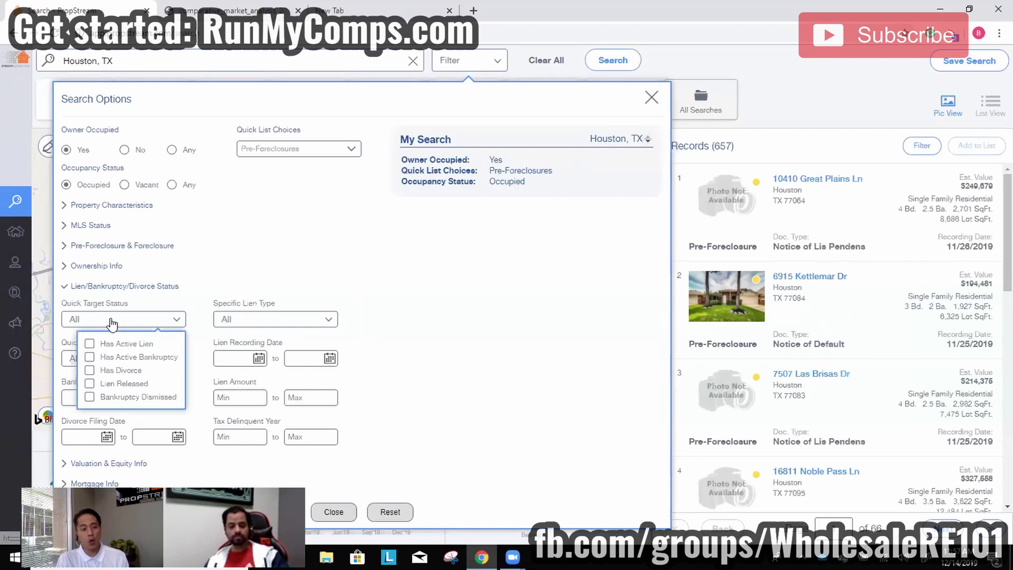
pyautogui.click(119, 357)
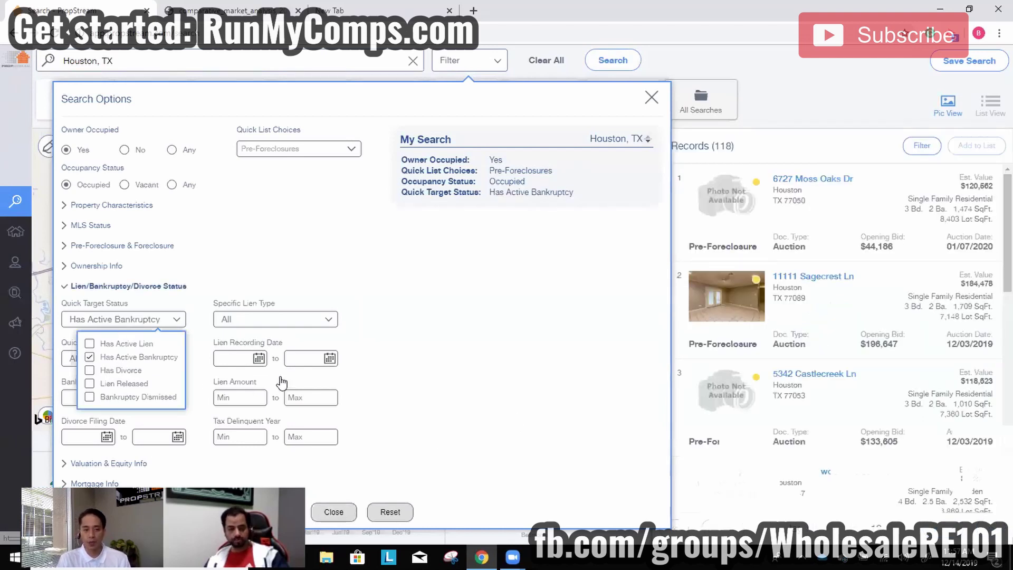
pyautogui.click(455, 367)
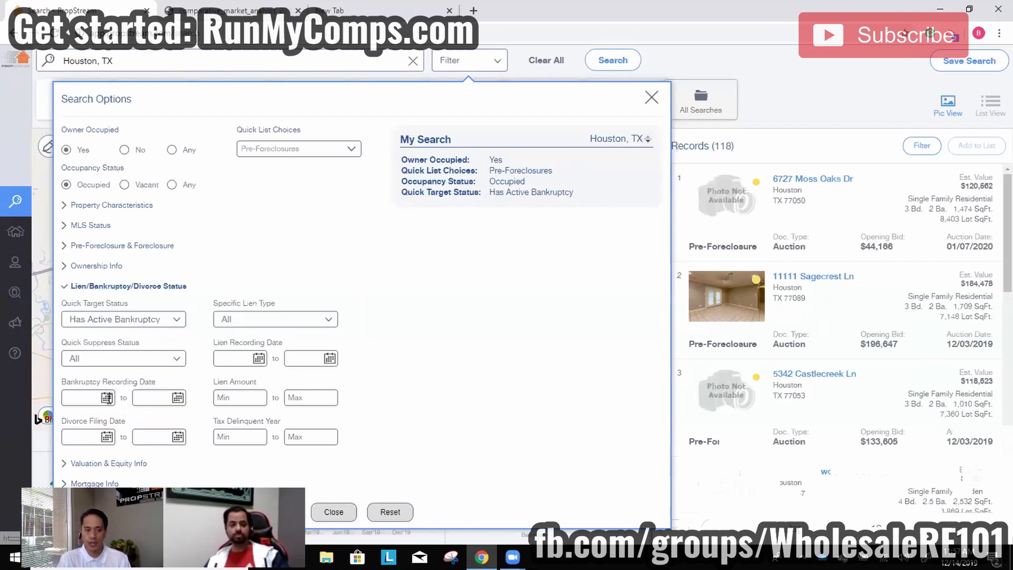
pyautogui.click(334, 512)
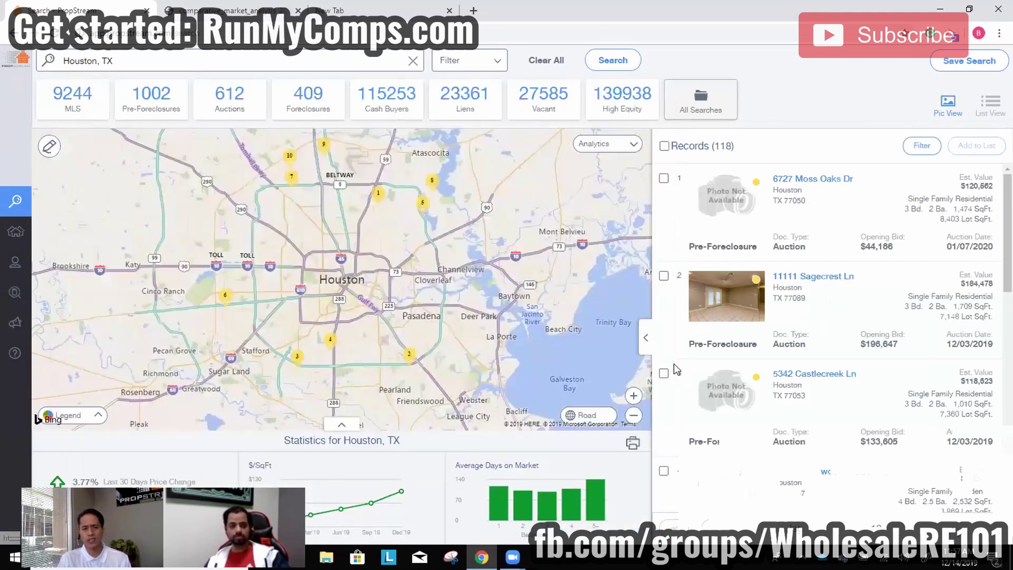
# Reconfirm Pre-Foreclosures as the quick list in the search options.
pyautogui.click(453, 65)
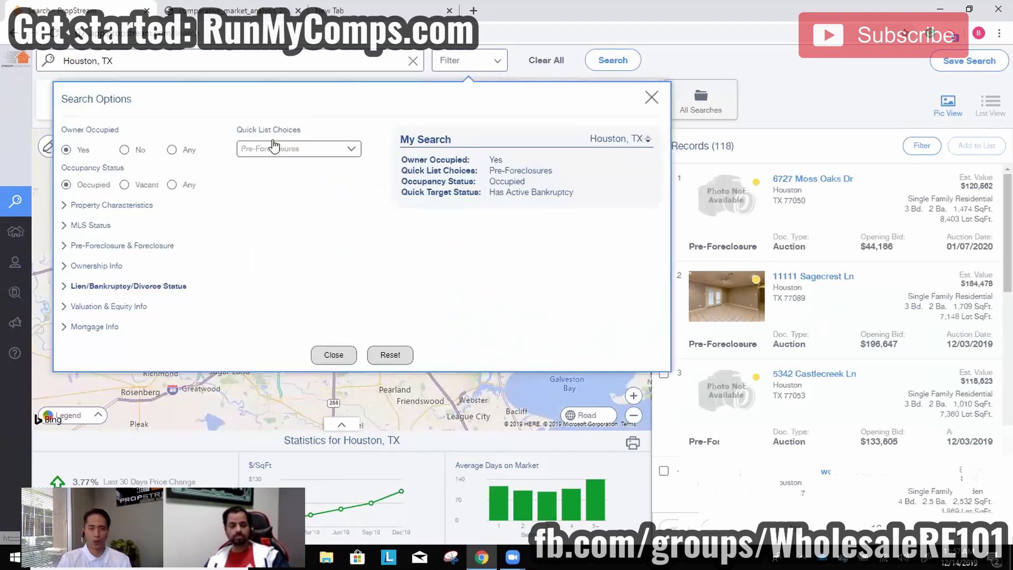
pyautogui.click(294, 148)
pyautogui.click(297, 249)
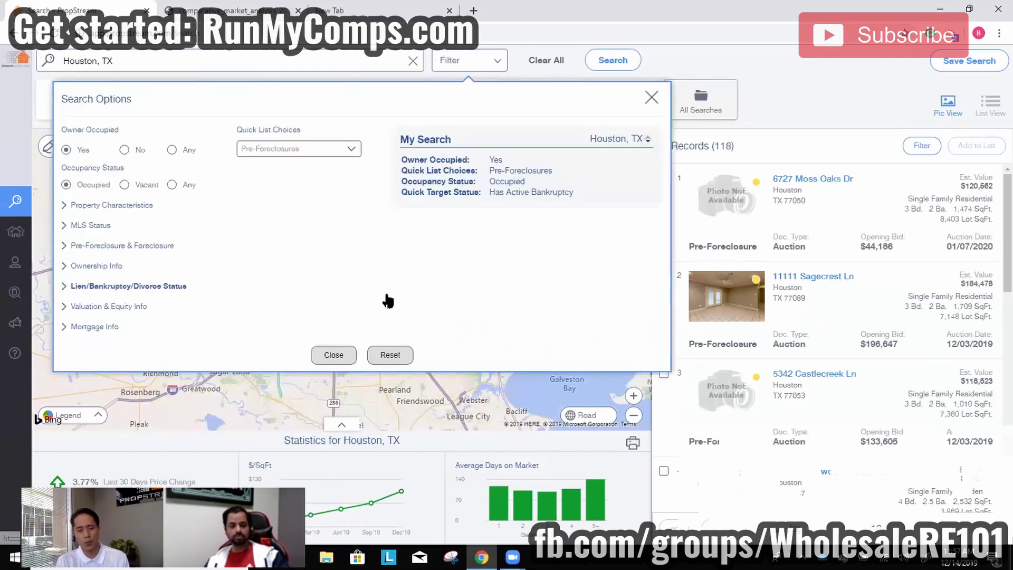
pyautogui.click(347, 356)
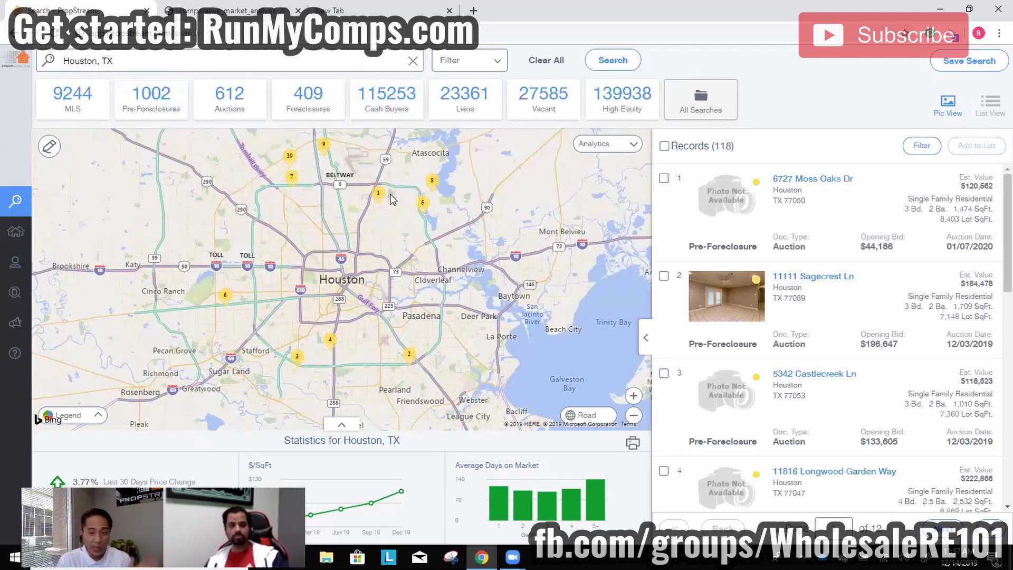
# Add Has Divorce to the target statuses, narrowing results to one record.
pyautogui.tripleClick(469, 59)
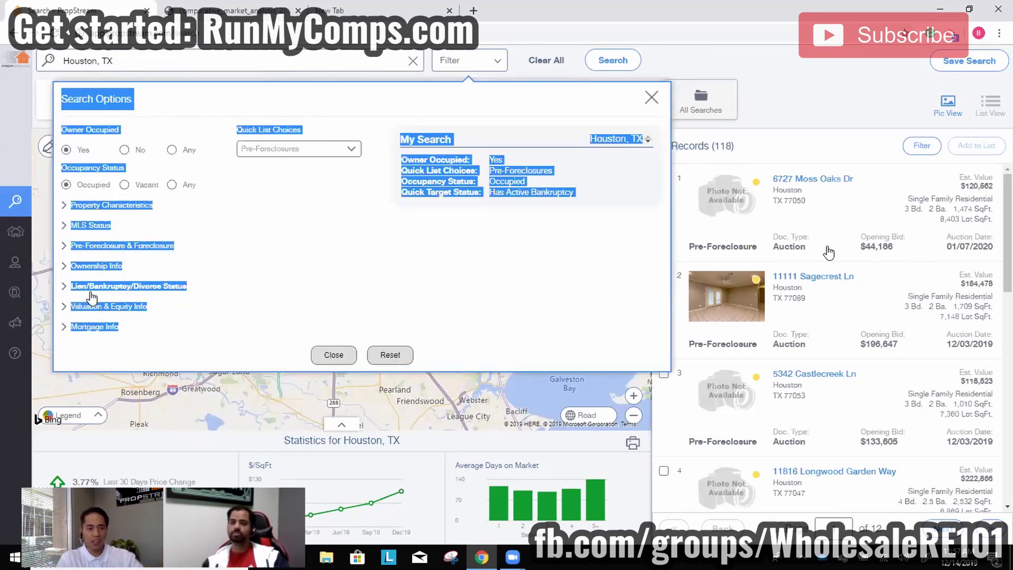
pyautogui.click(91, 287)
pyautogui.click(112, 319)
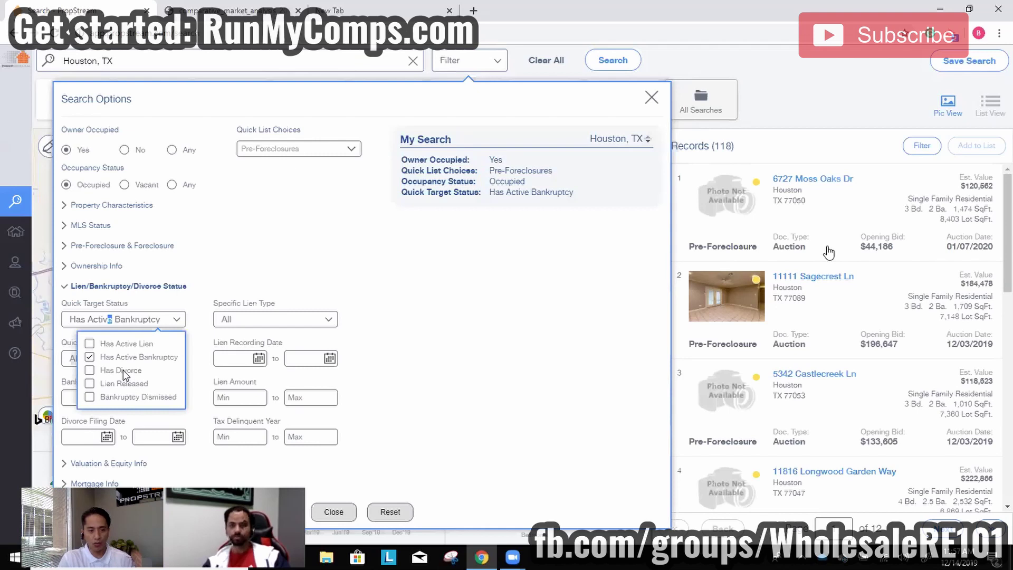
pyautogui.click(122, 369)
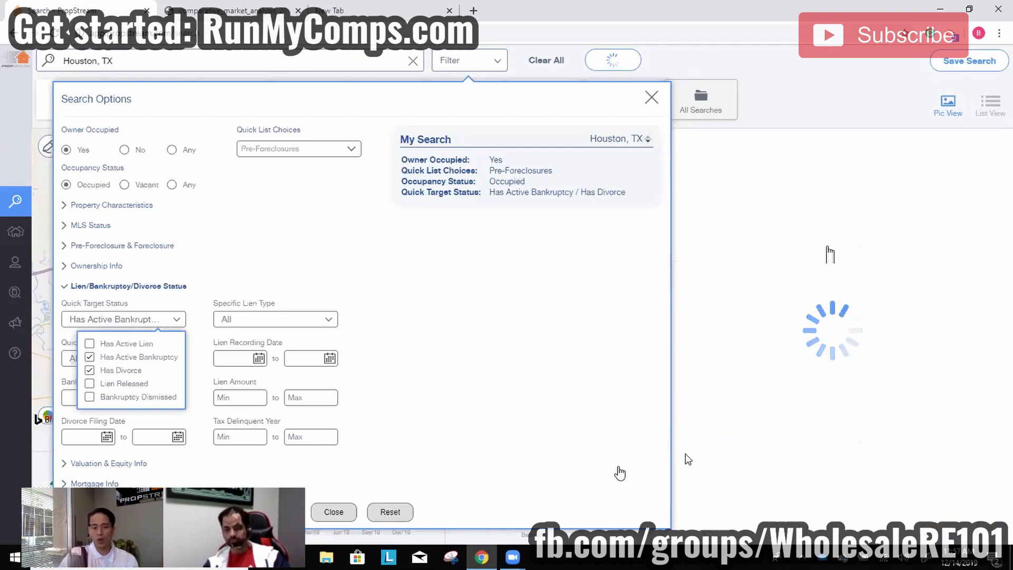
pyautogui.click(811, 456)
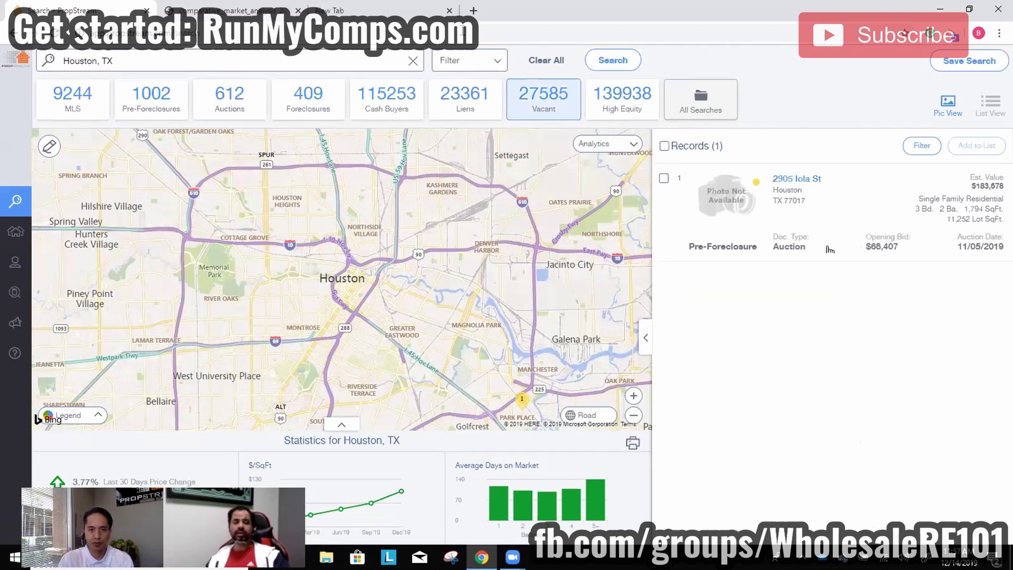
# Clear the search and rerun Houston, TX from recent searches with the High Equity quick list.
pyautogui.click(582, 116)
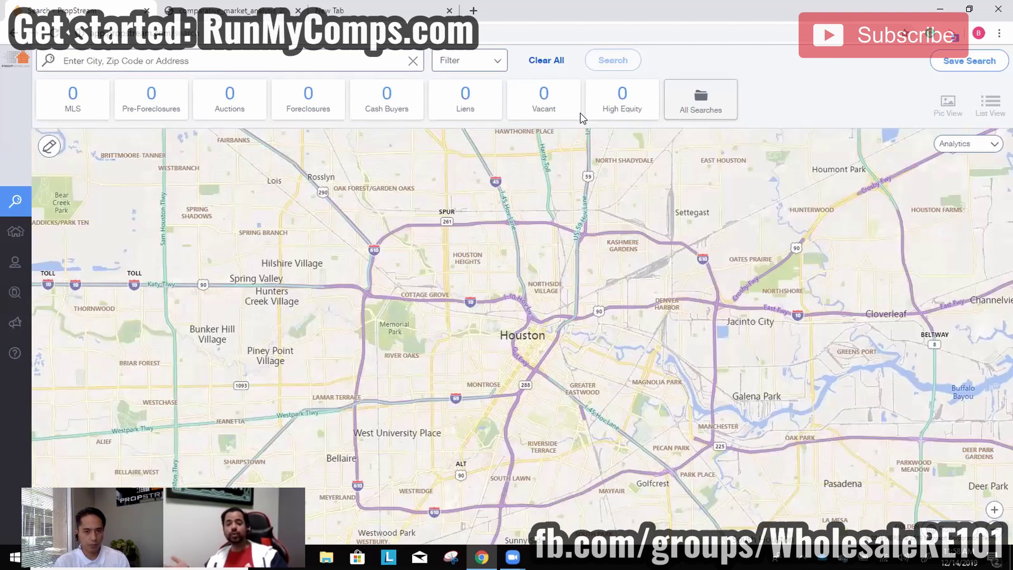
pyautogui.click(558, 68)
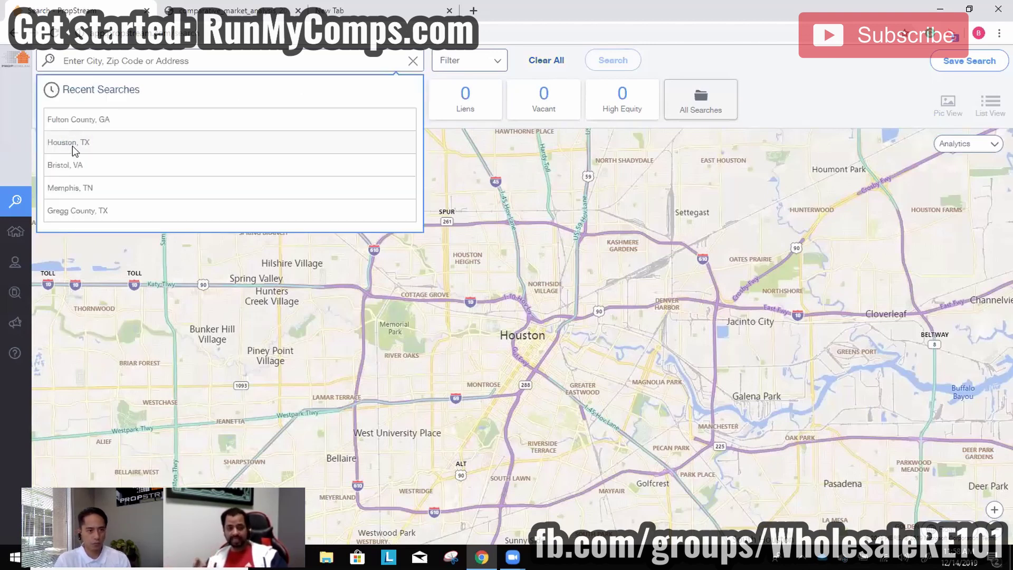
pyautogui.click(72, 142)
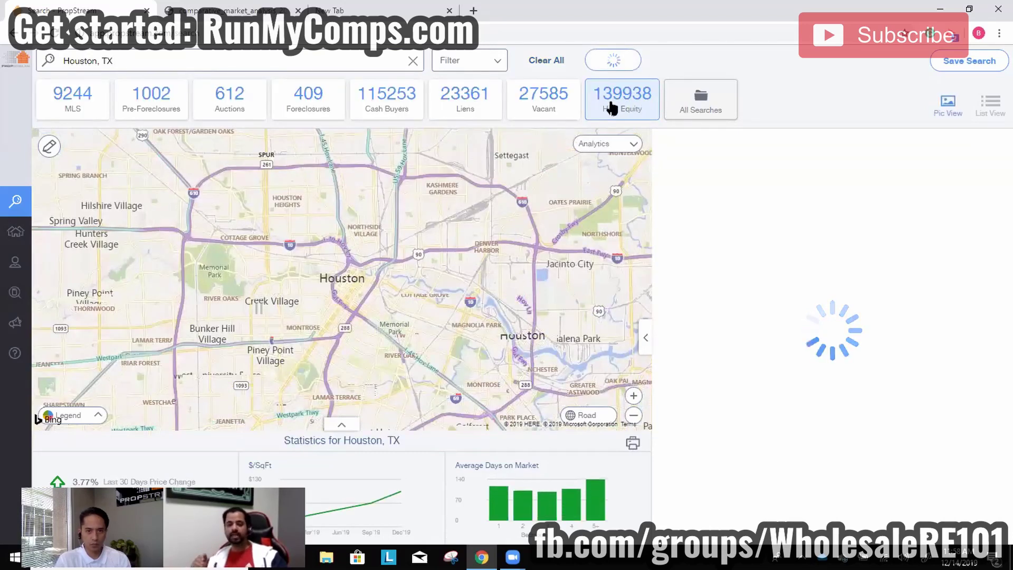
pyautogui.click(466, 63)
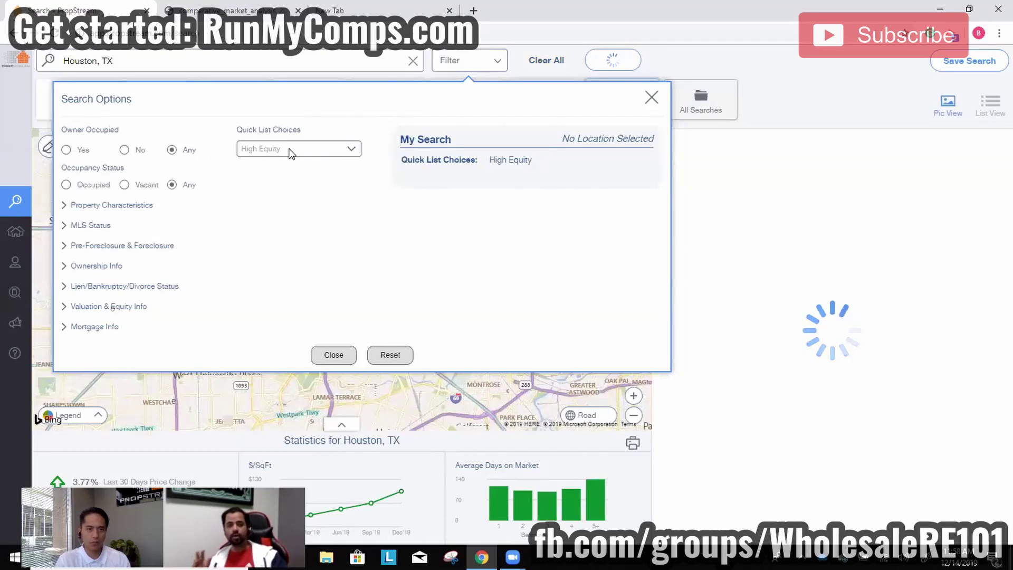
# Set Owner Occupied to No, Year Built max 1980, and Estimated Equity minimum 30%.
pyautogui.click(130, 150)
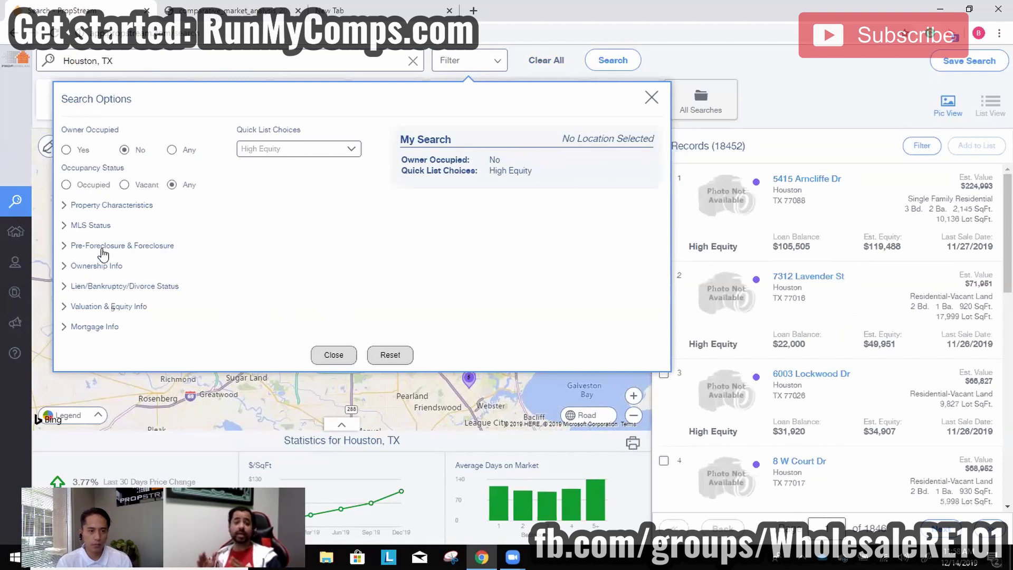
pyautogui.click(98, 211)
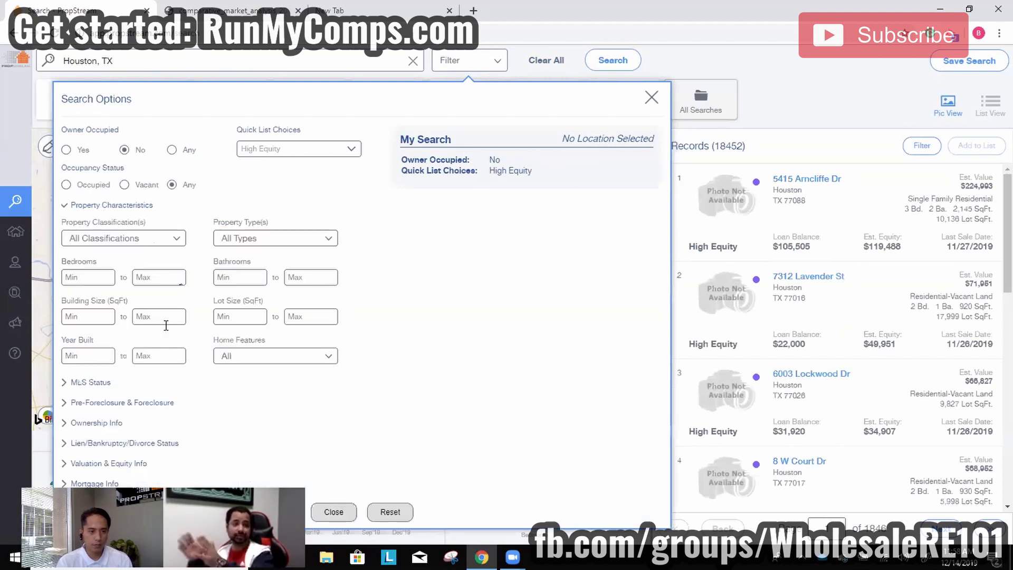
pyautogui.click(163, 356)
pyautogui.write('1980')
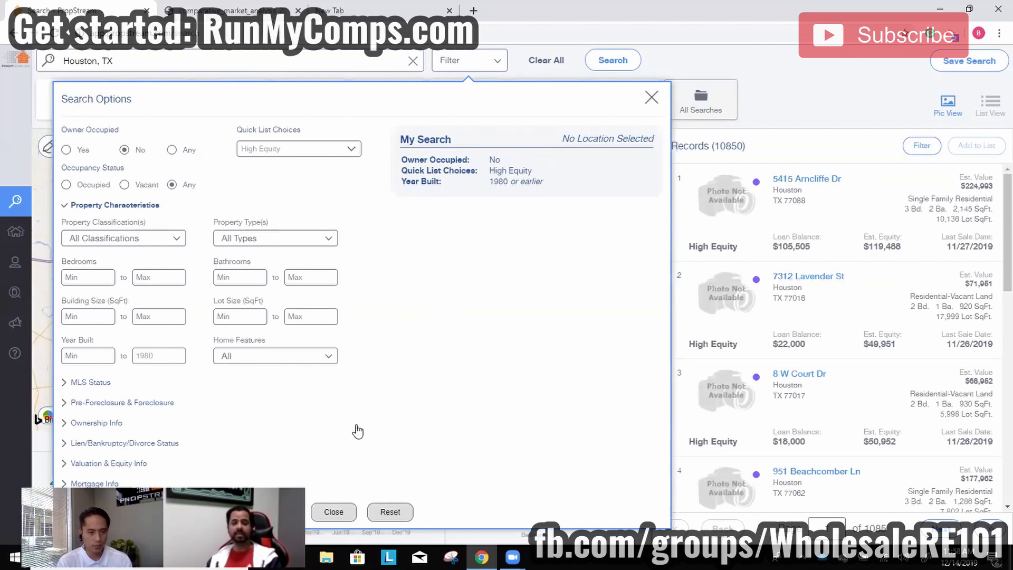
pyautogui.click(142, 464)
pyautogui.click(246, 417)
pyautogui.write('30')
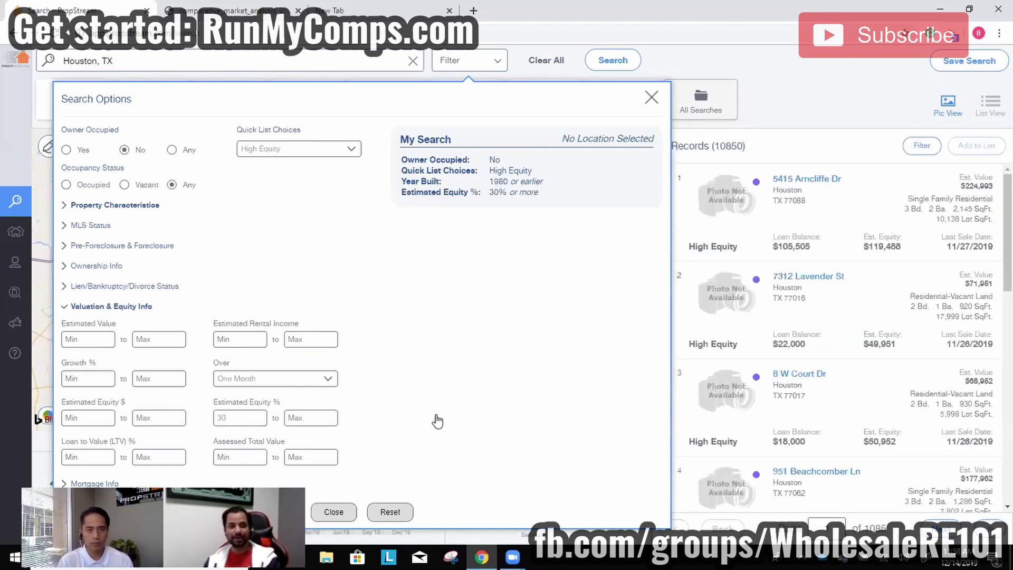
# Clear the quick list and then restore High Equity as the quick list.
pyautogui.click(282, 156)
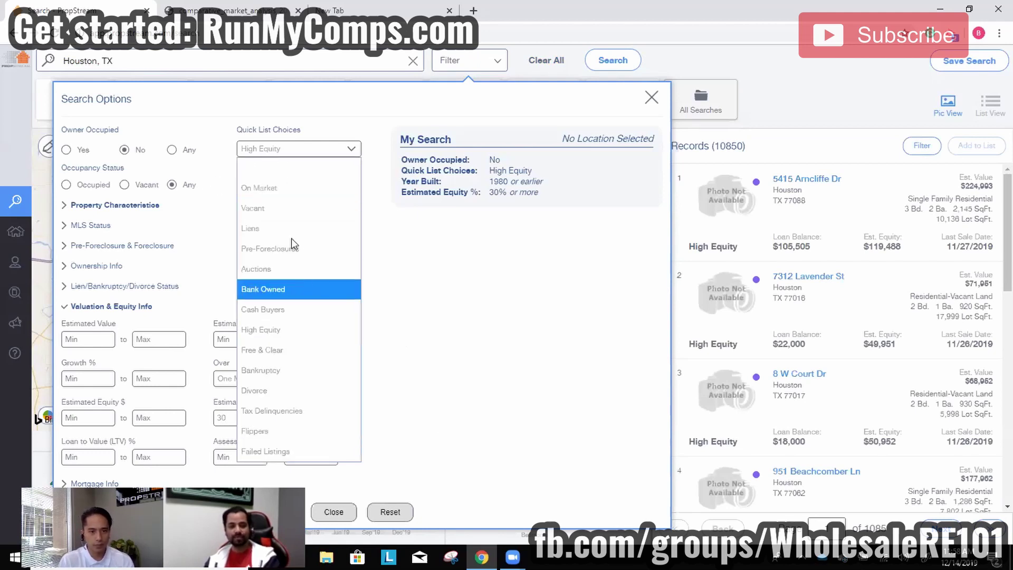
pyautogui.click(297, 166)
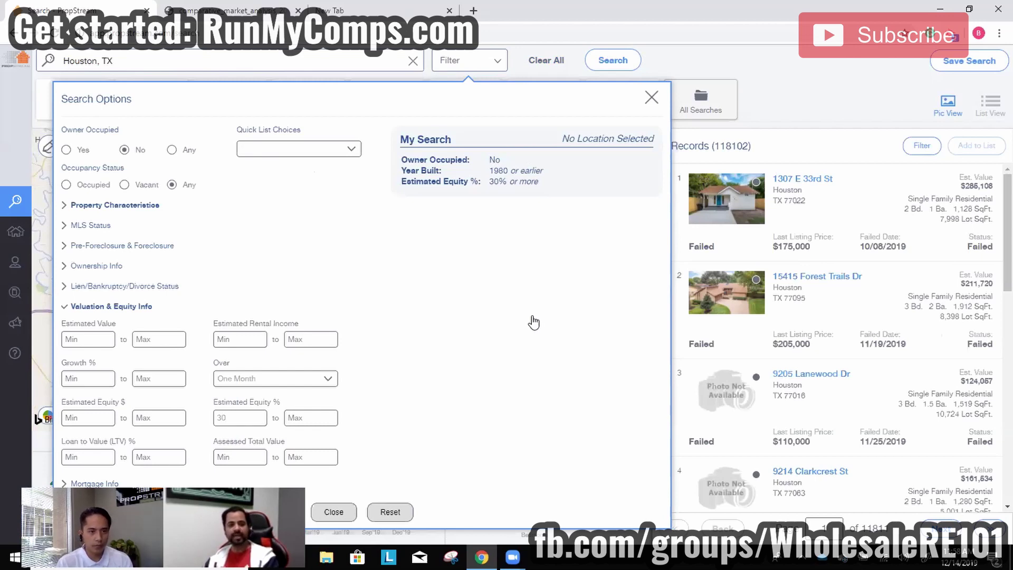
pyautogui.click(319, 142)
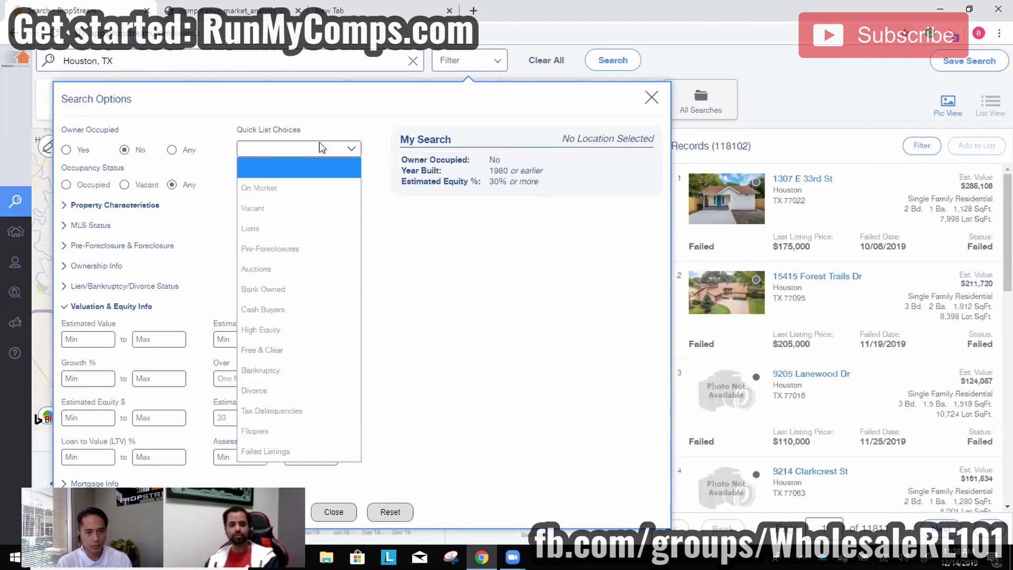
pyautogui.click(313, 331)
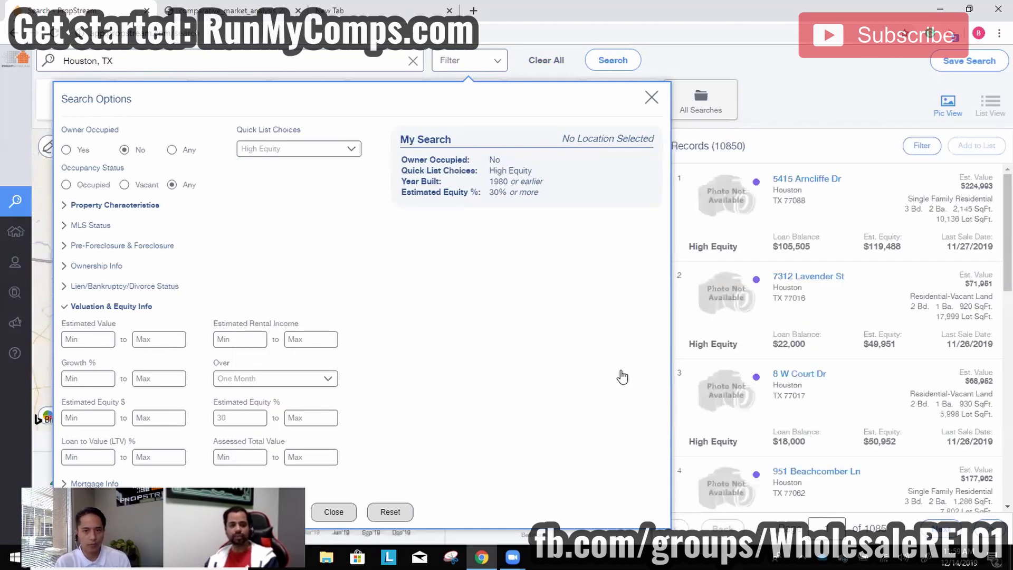